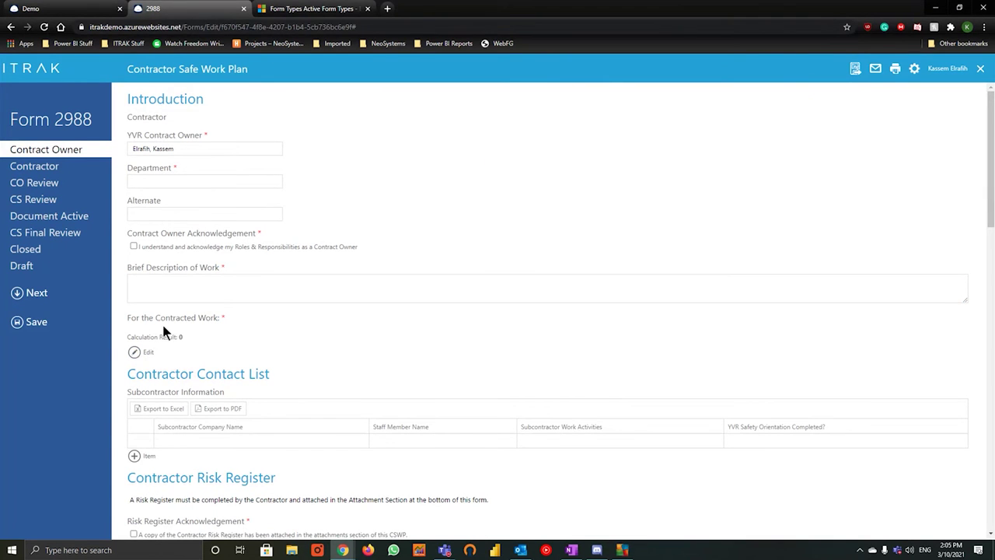
# - Open the questionnaire for the contracted work and review its yes/no questions and calculation result
pyautogui.moveTo(128, 326); pyautogui.dragTo(181, 332)
pyautogui.click(206, 332)
pyautogui.click(144, 355)
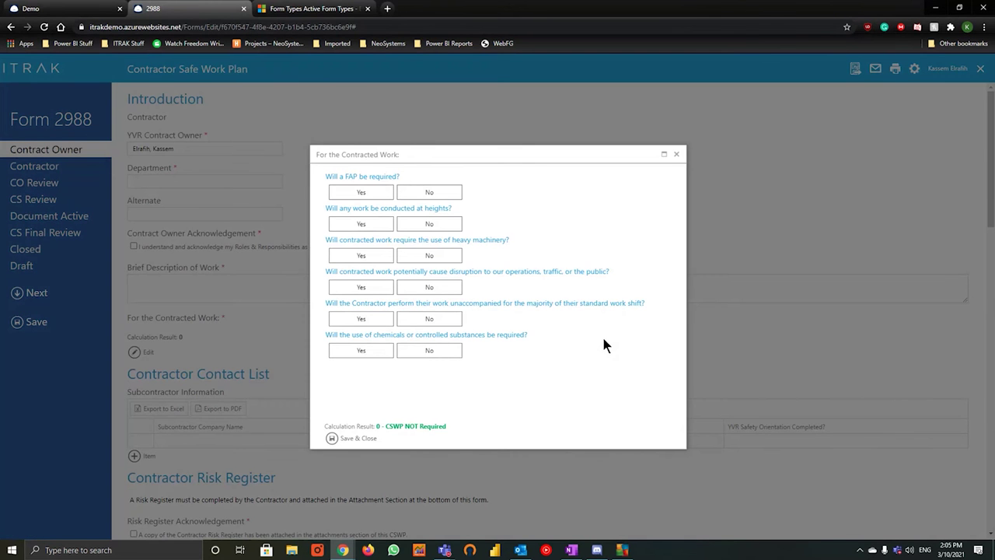
pyautogui.moveTo(327, 176); pyautogui.dragTo(398, 177)
pyautogui.moveTo(327, 207); pyautogui.dragTo(450, 208)
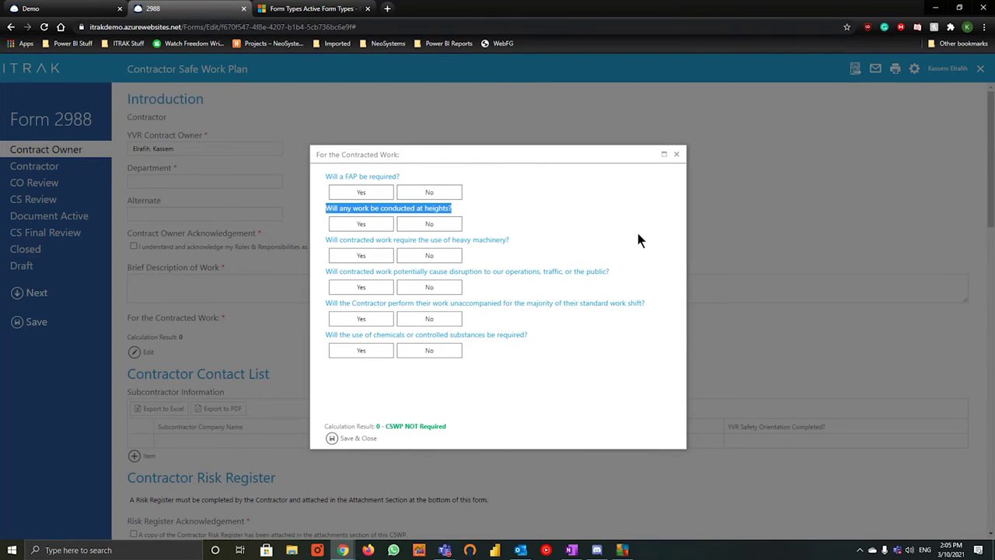
pyautogui.moveTo(450, 426); pyautogui.dragTo(327, 427)
pyautogui.click(485, 420)
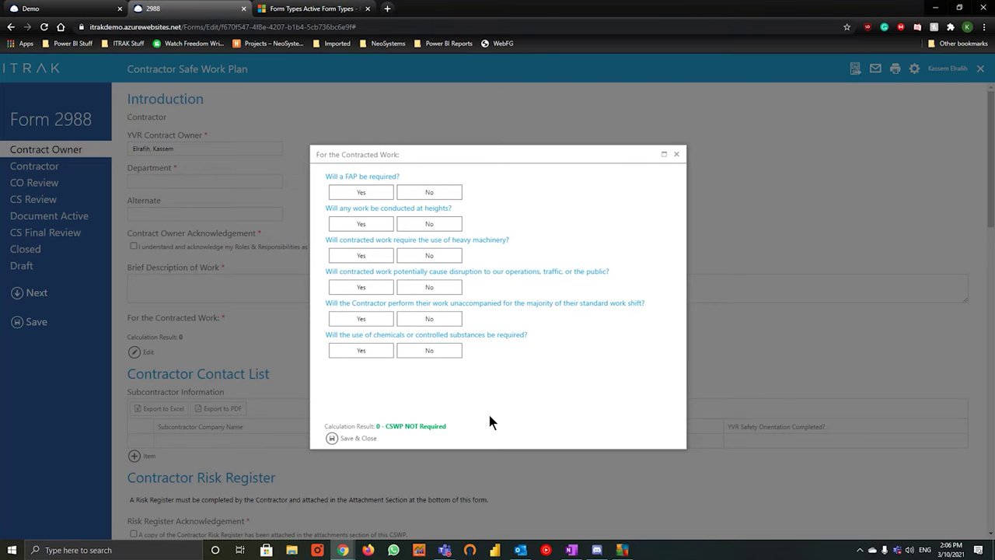
# - Answer Yes for work at heights and operational disruption and No for the other contracted-work questions, and close the questionnaire without saving
pyautogui.click(365, 194)
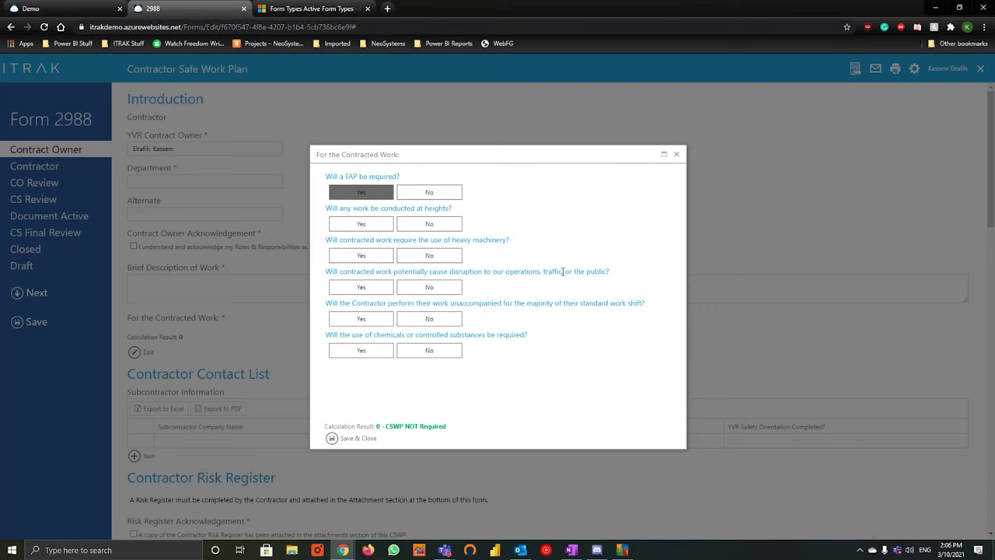
pyautogui.click(429, 192)
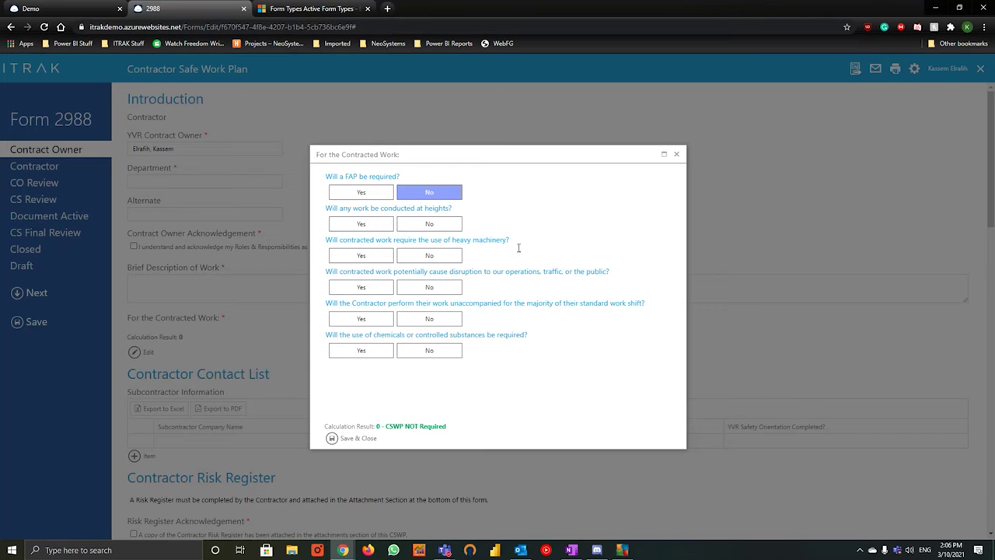
pyautogui.click(439, 228)
pyautogui.click(371, 226)
pyautogui.click(421, 259)
pyautogui.click(371, 289)
pyautogui.click(432, 320)
pyautogui.click(387, 351)
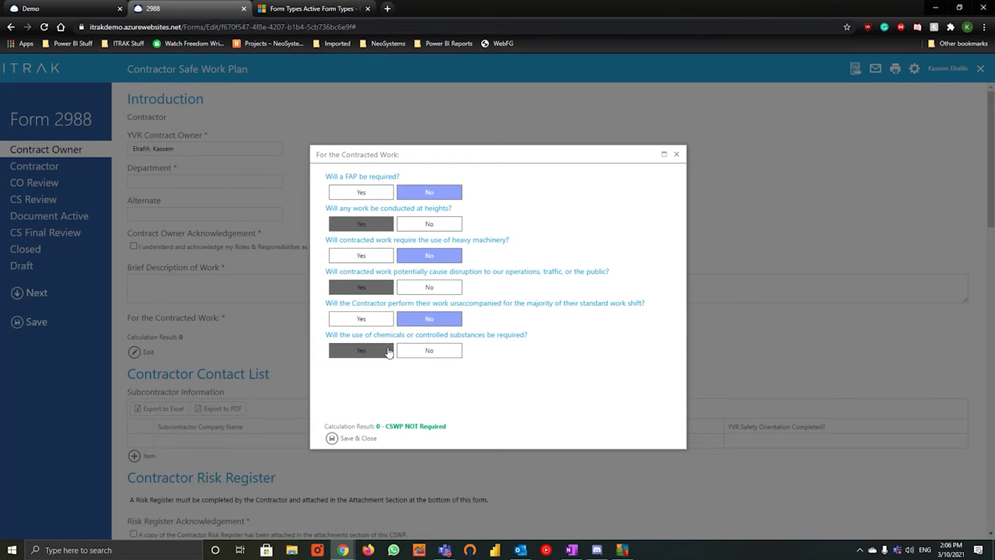
pyautogui.click(434, 354)
pyautogui.click(677, 154)
# - In the Safety Performance Responses under Contractor is Meeting Expectations, select Verbal Recognition with "Text" and Written Recognition with "text"
pyautogui.scroll(-10, 443, 300)
pyautogui.scroll(-3, 444, 304)
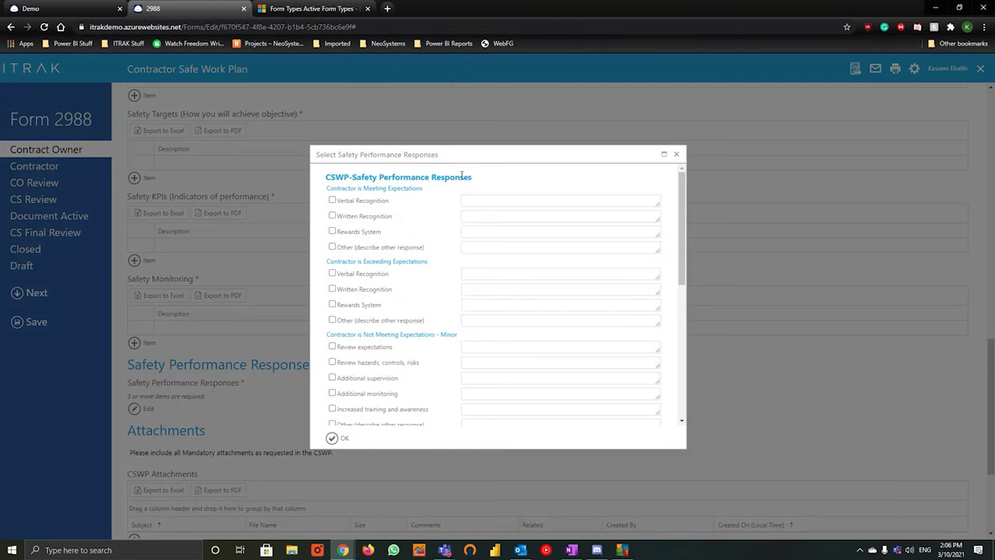
pyautogui.moveTo(462, 176); pyautogui.dragTo(327, 177)
pyautogui.click(500, 181)
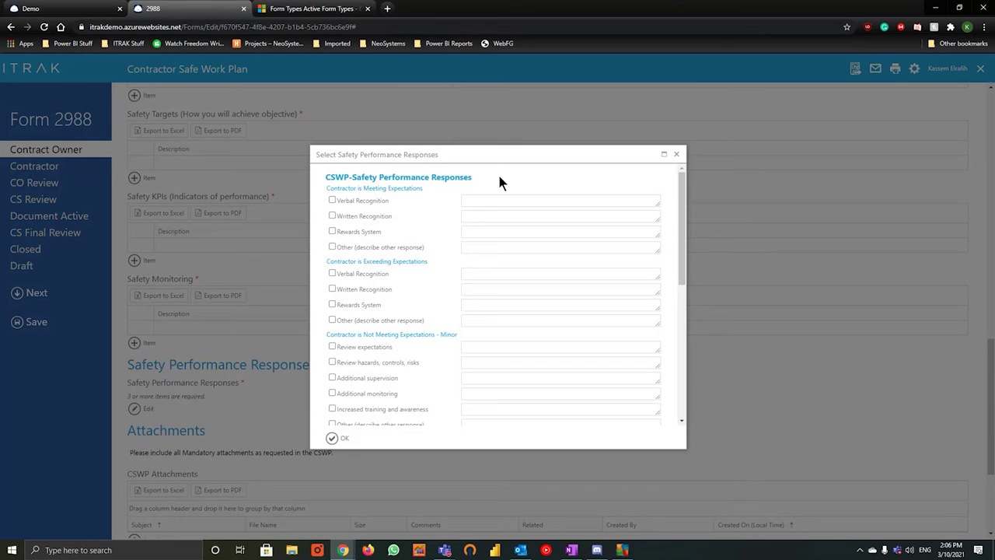
pyautogui.moveTo(498, 177); pyautogui.dragTo(423, 189)
pyautogui.click(340, 202)
pyautogui.click(342, 215)
pyautogui.click(500, 201)
pyautogui.write('Text')
pyautogui.click(489, 217)
pyautogui.write('text')
# - Select Rewards System with "text" and Other under Contractor is Meeting Expectations, confirm the responses and review the resulting list on the form
pyautogui.click(455, 236)
pyautogui.click(346, 245)
pyautogui.click(349, 231)
pyautogui.click(508, 233)
pyautogui.write('texs')
pyautogui.click(508, 245)
pyautogui.scroll(-3, 420, 334)
pyautogui.click(335, 437)
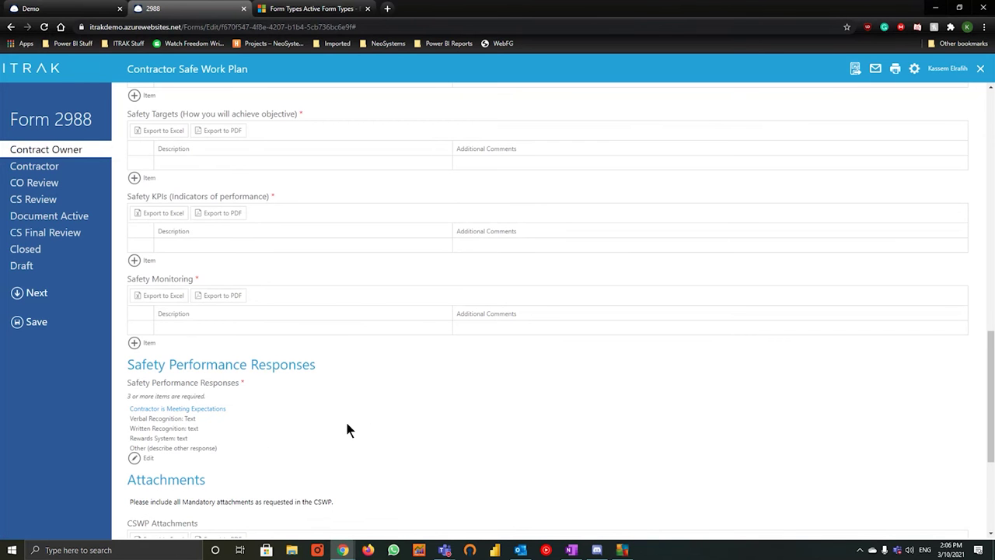
pyautogui.moveTo(218, 449); pyautogui.dragTo(133, 409)
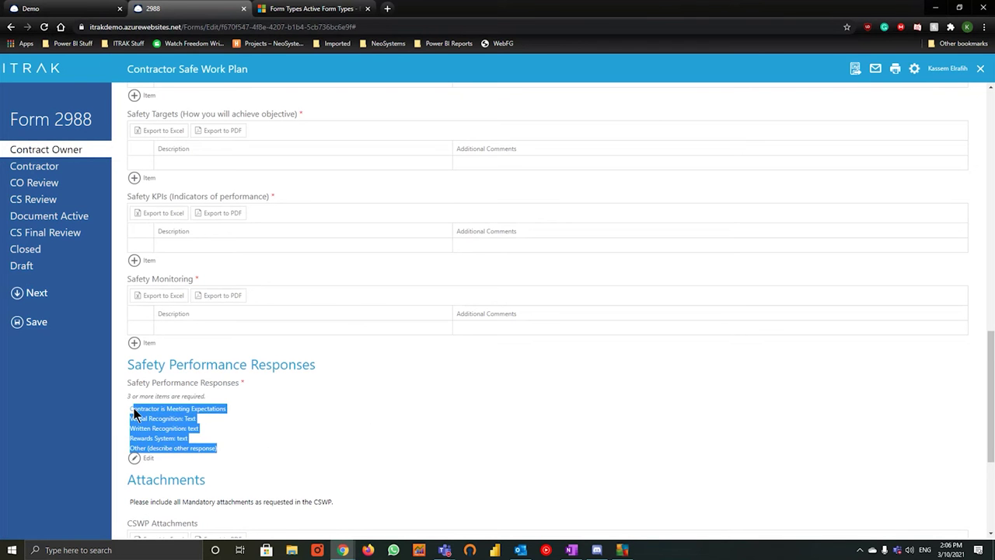
pyautogui.click(331, 429)
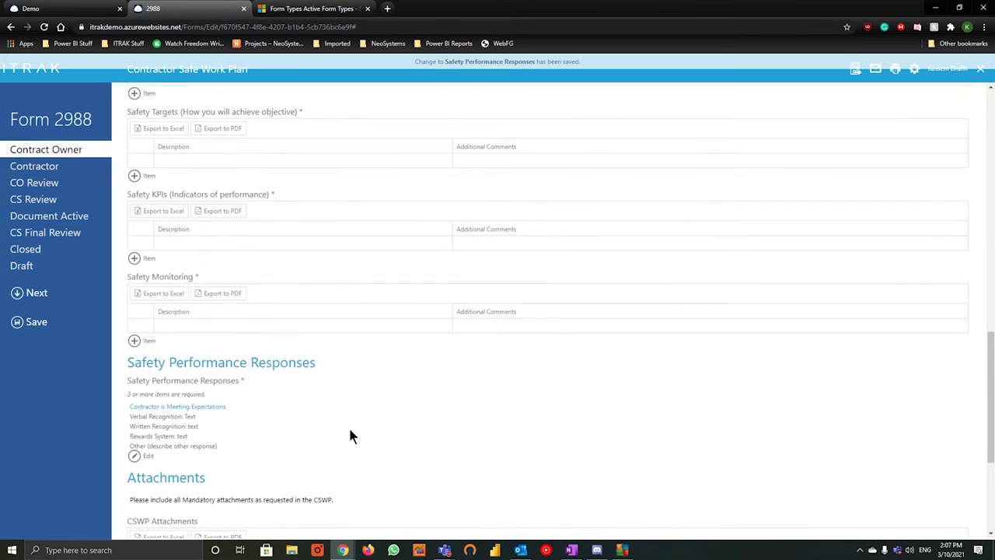
pyautogui.scroll(-3, 342, 435)
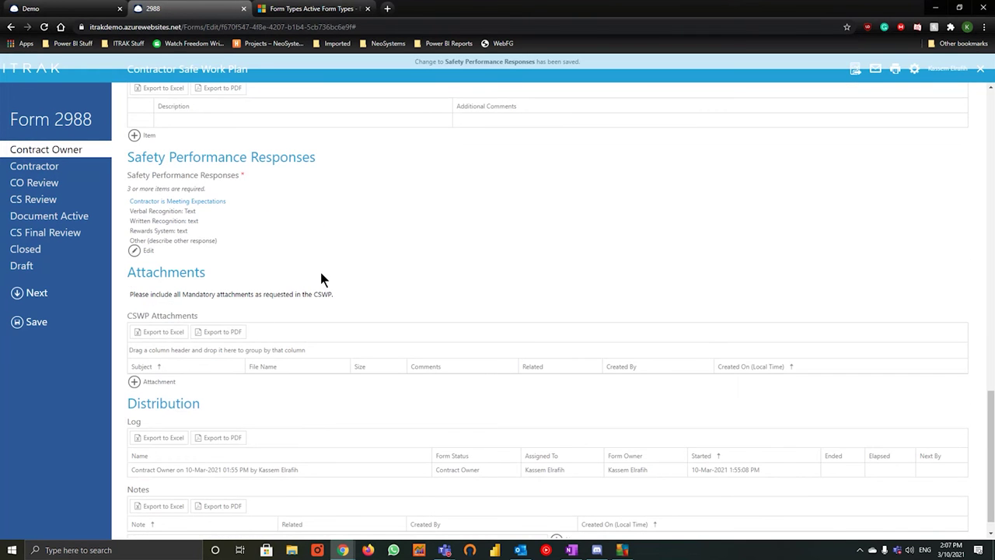
# - Switch to ITRAK 365 Hub, create a form checklist named "Webinar Form Checklist" and save it
pyautogui.click(303, 10)
pyautogui.scroll(5, 305, 248)
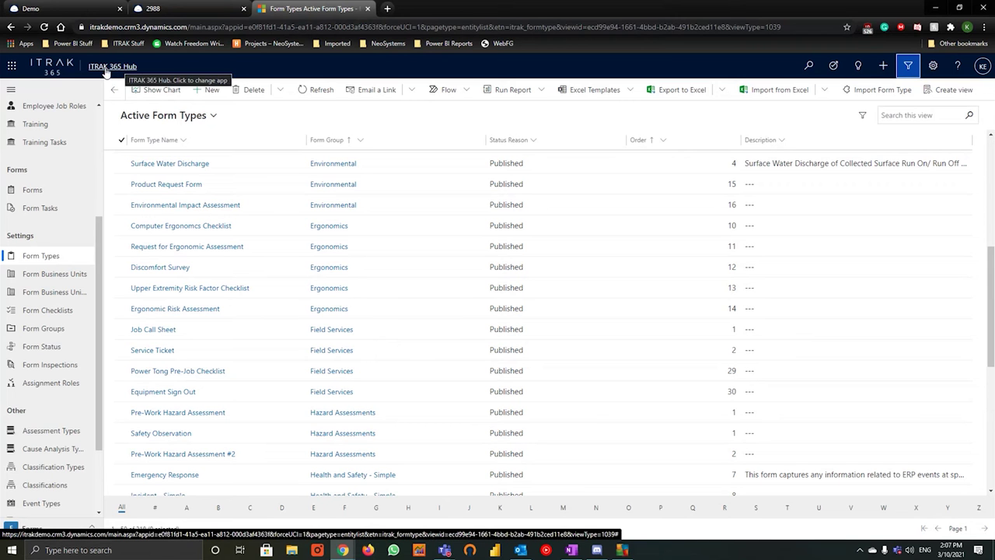
pyautogui.click(44, 317)
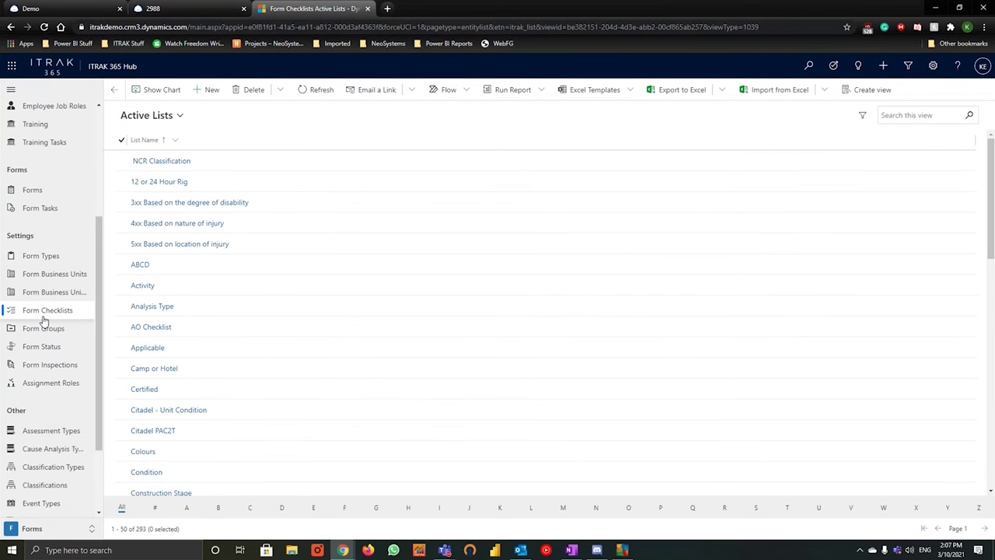
pyautogui.click(211, 95)
pyautogui.click(267, 165)
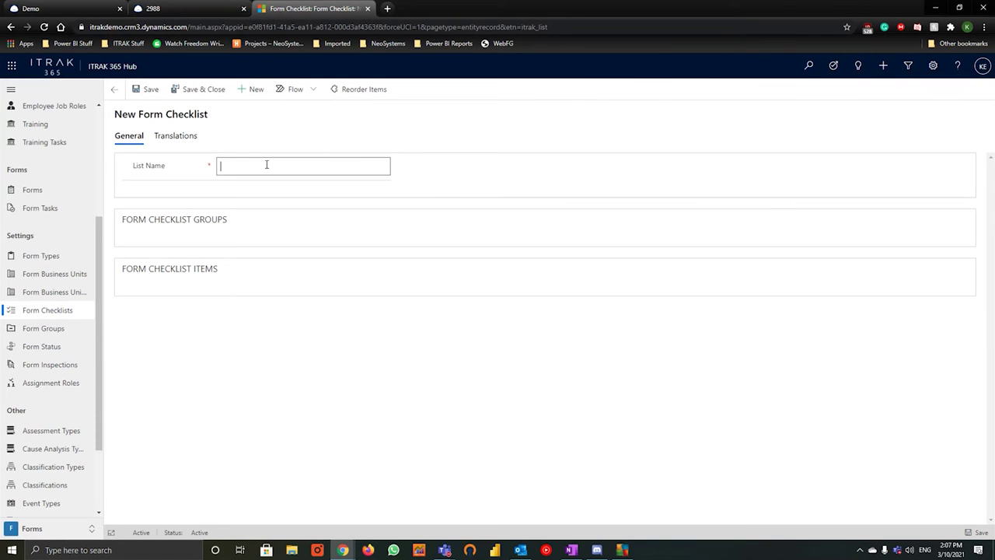
pyautogui.write('Webinar Form Checklist')
pyautogui.click(136, 89)
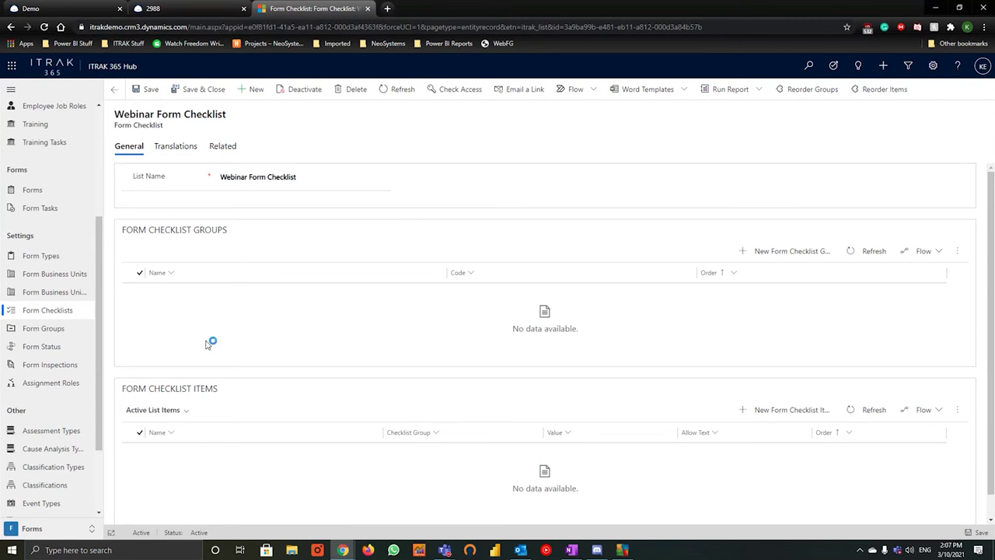
# - Start a new group for the Webinar Form Checklist and compare it with the group headings in form 2988's Safety Performance Responses
pyautogui.scroll(-1, 296, 365)
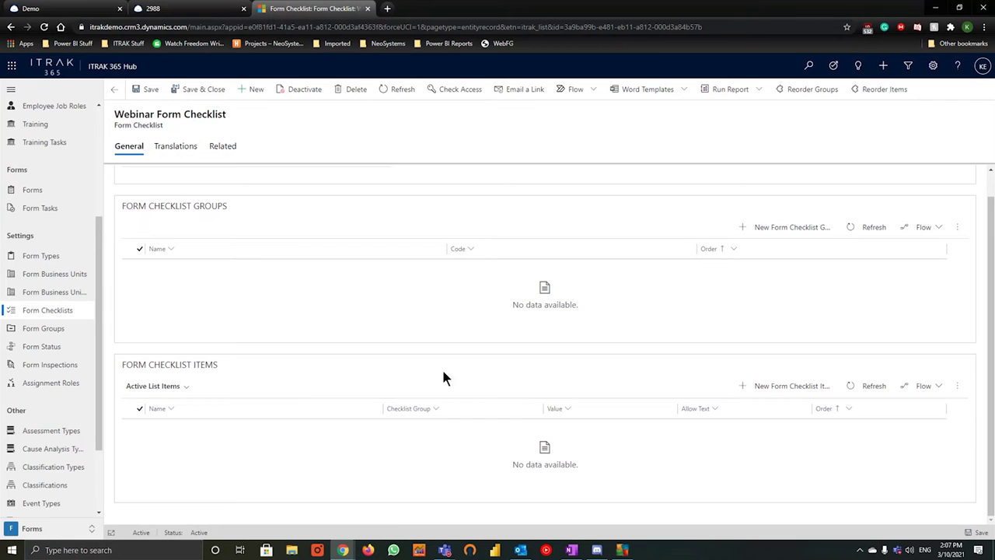
pyautogui.scroll(1, 444, 377)
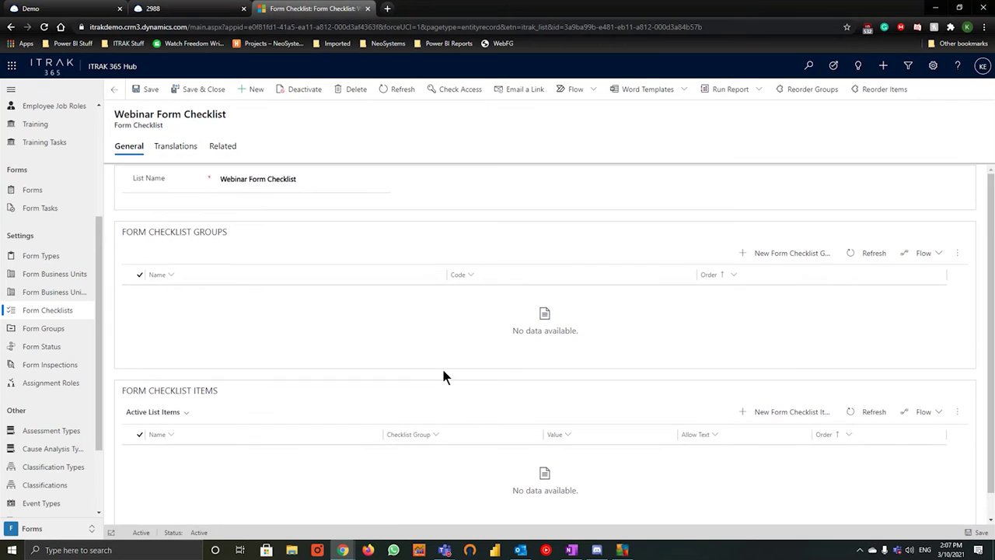
pyautogui.click(788, 254)
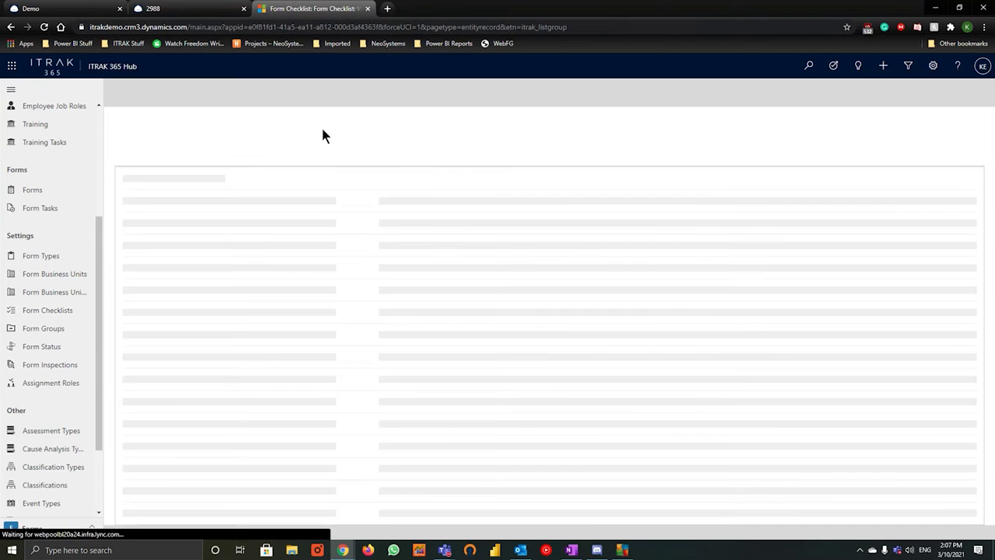
pyautogui.click(47, 8)
pyautogui.click(170, 11)
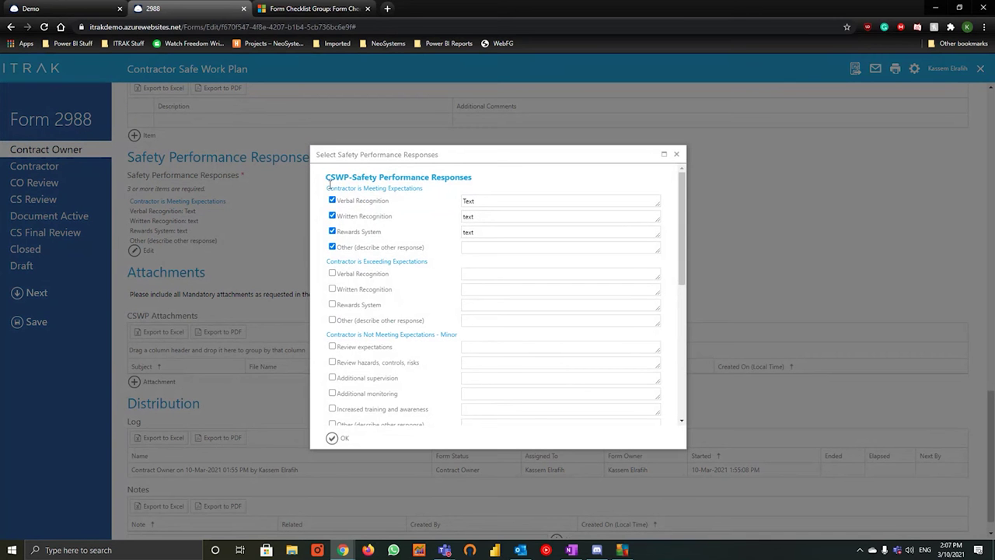
pyautogui.moveTo(329, 188); pyautogui.dragTo(405, 188)
pyautogui.click(425, 187)
pyautogui.click(336, 8)
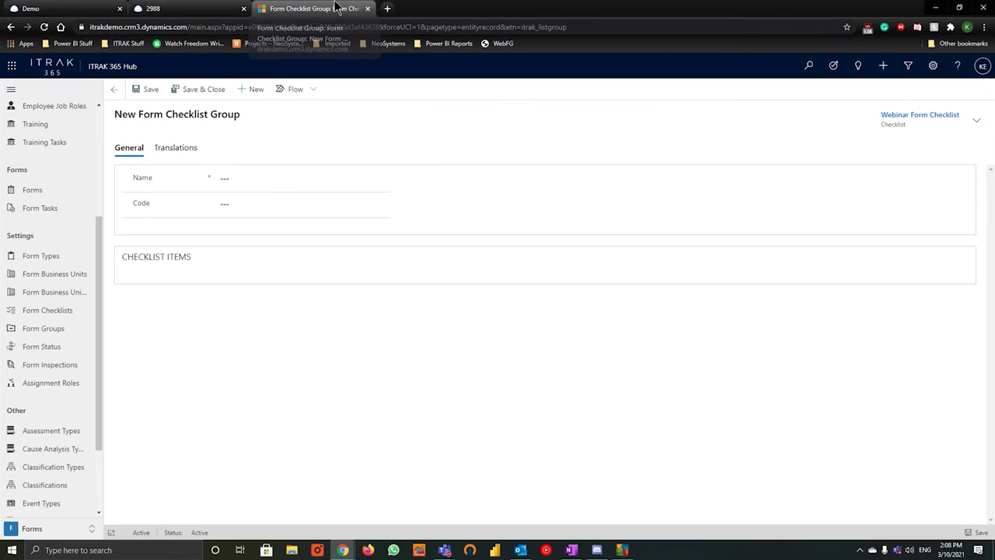
# - Name the new checklist group "Group 1", give it the code G1 and save it
pyautogui.click(269, 179)
pyautogui.write('Group 1')
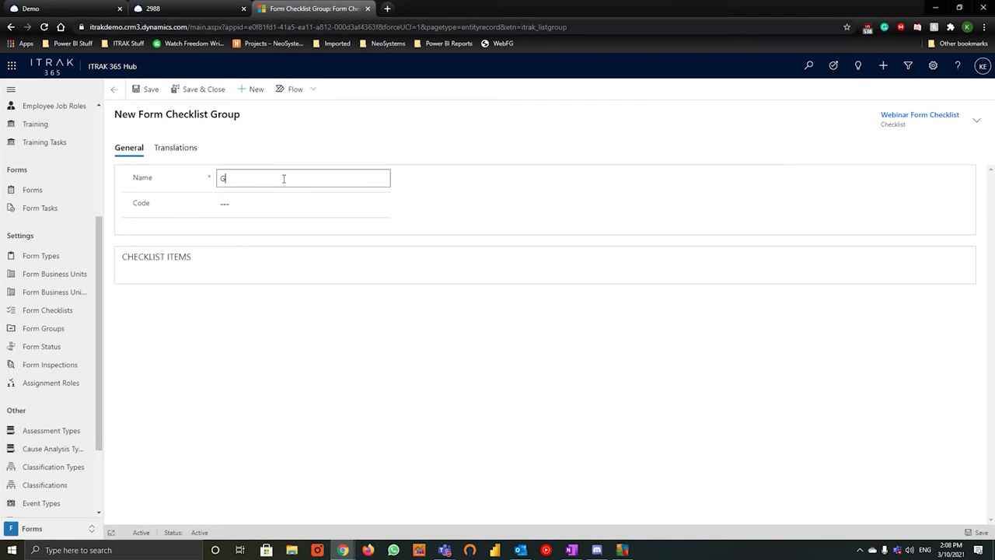
pyautogui.click(295, 204)
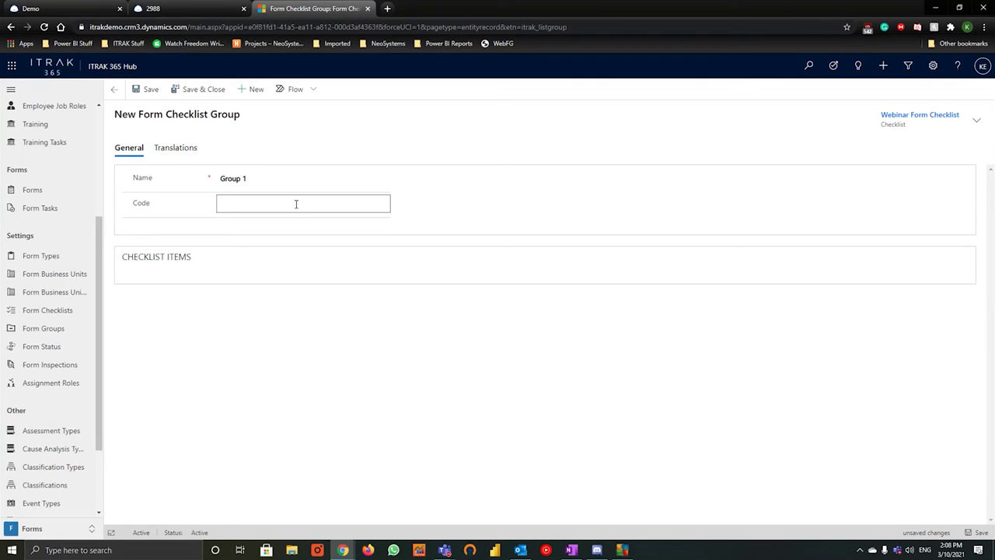
pyautogui.write('G1')
pyautogui.click(151, 91)
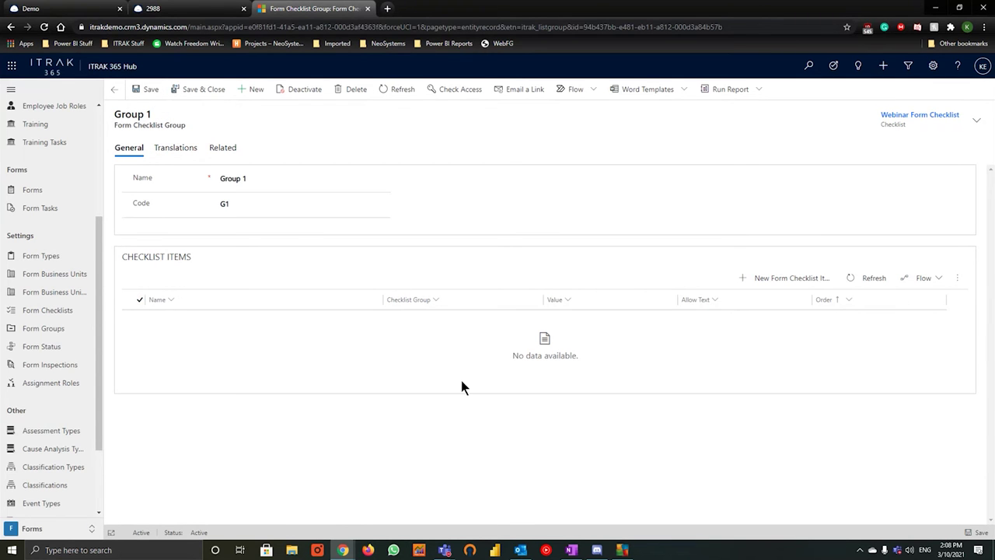
# - Add a checklist item named "Yes" to Group 1 with value 2, text allowed and the color Green, and save it
pyautogui.click(778, 278)
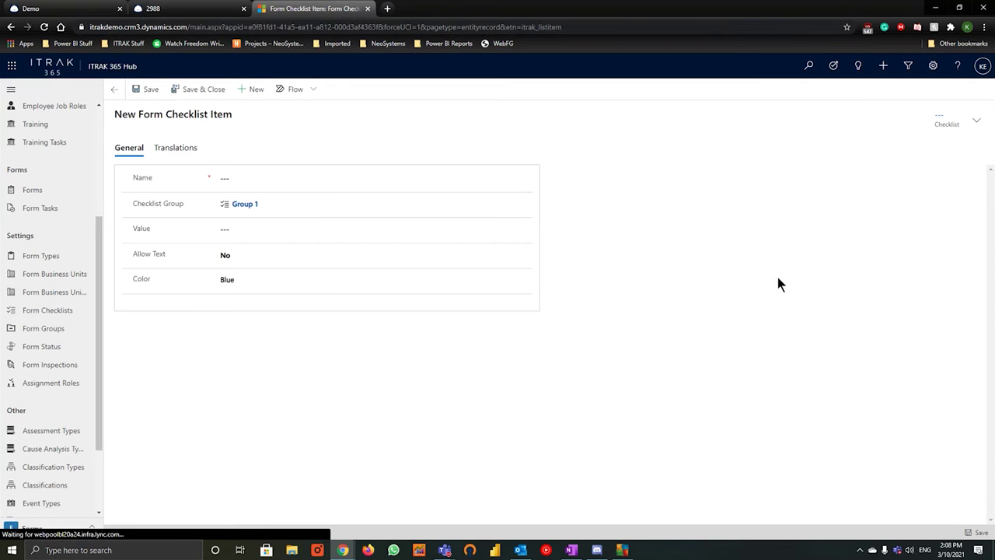
pyautogui.click(311, 187)
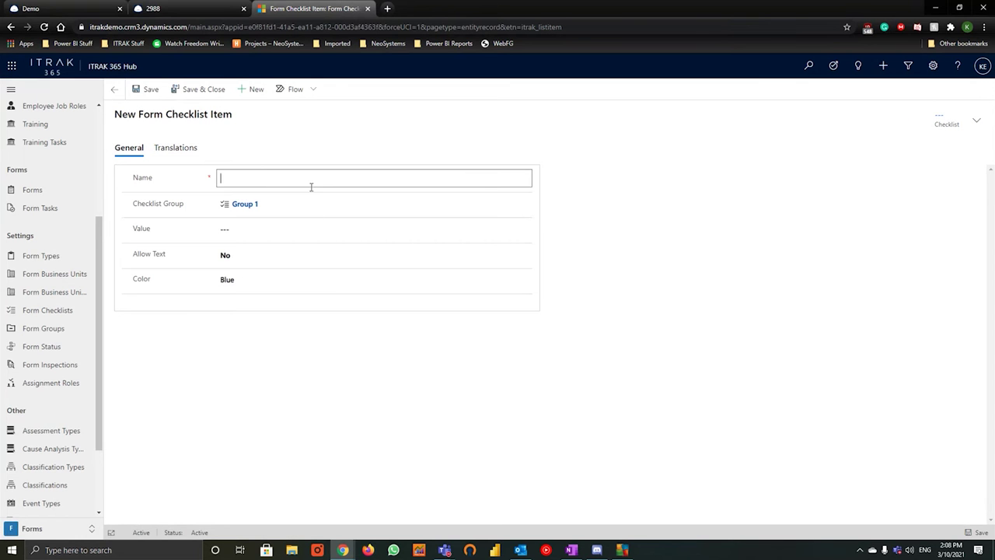
pyautogui.write('Yes')
pyautogui.click(269, 229)
pyautogui.write('2')
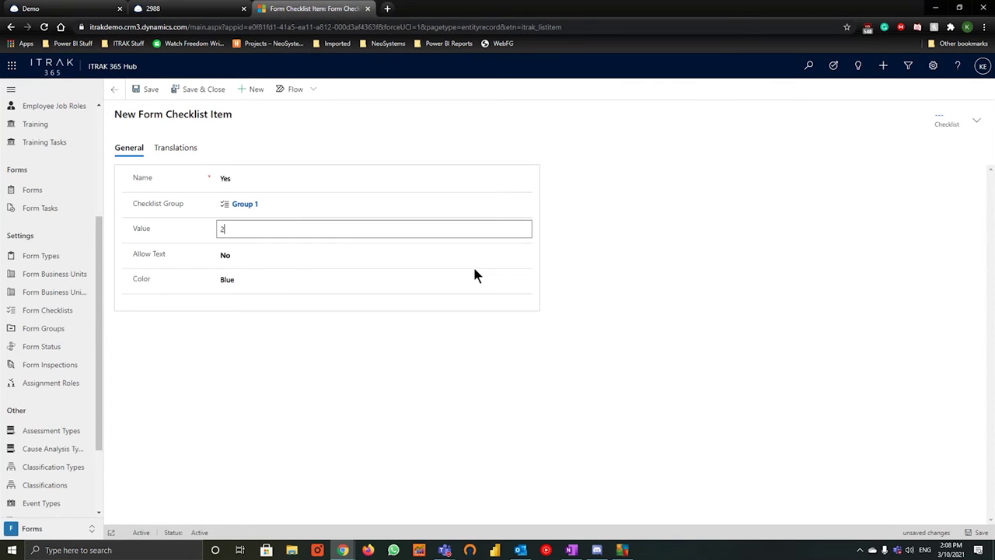
pyautogui.click(293, 253)
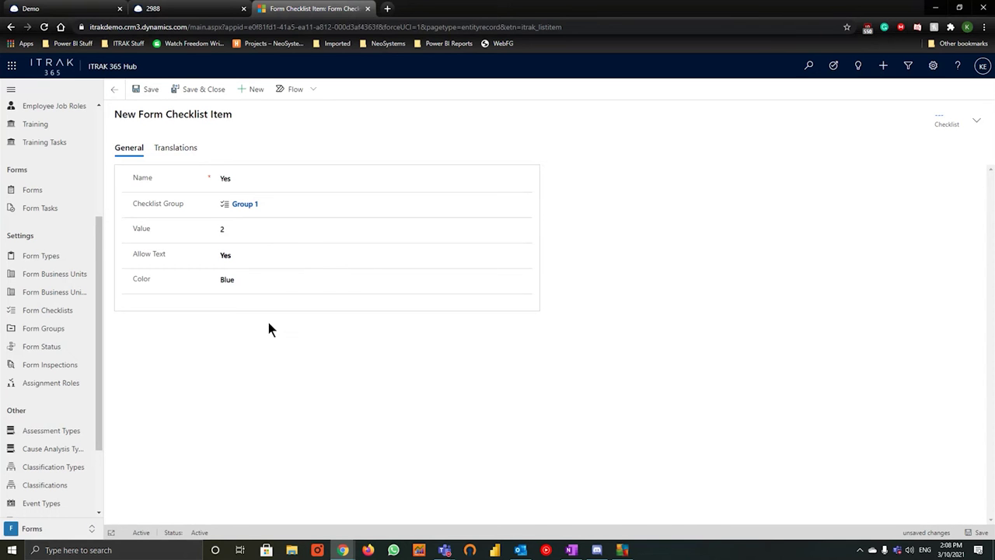
pyautogui.click(283, 281)
pyautogui.click(291, 306)
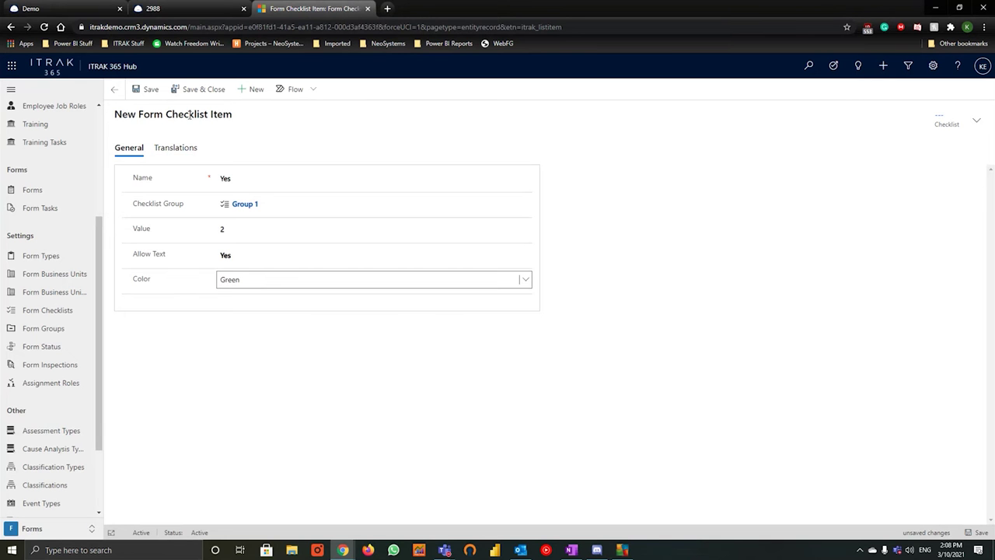
pyautogui.click(196, 88)
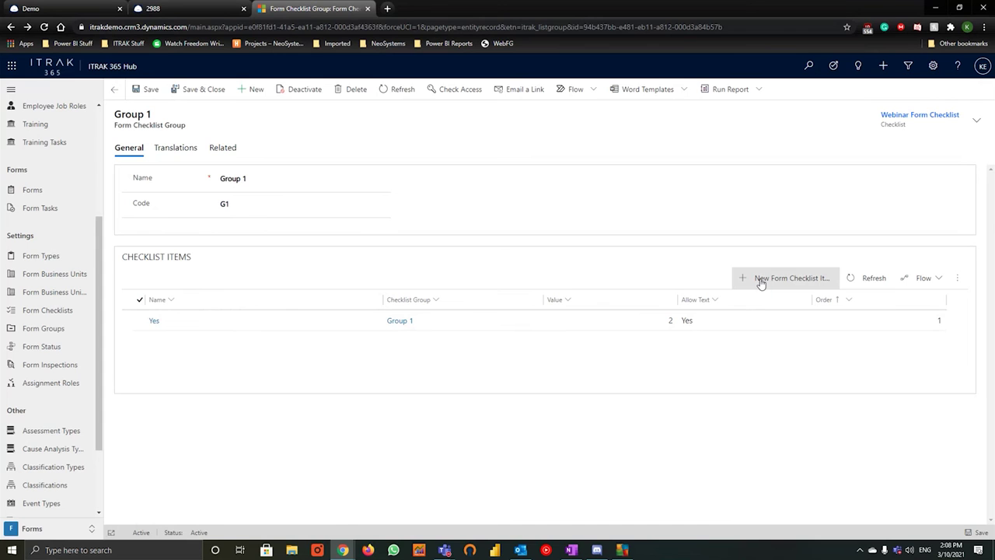
# - Add a checklist item named "No" to Group 1 with value 0, text allowed and the color Red, and save it
pyautogui.click(761, 280)
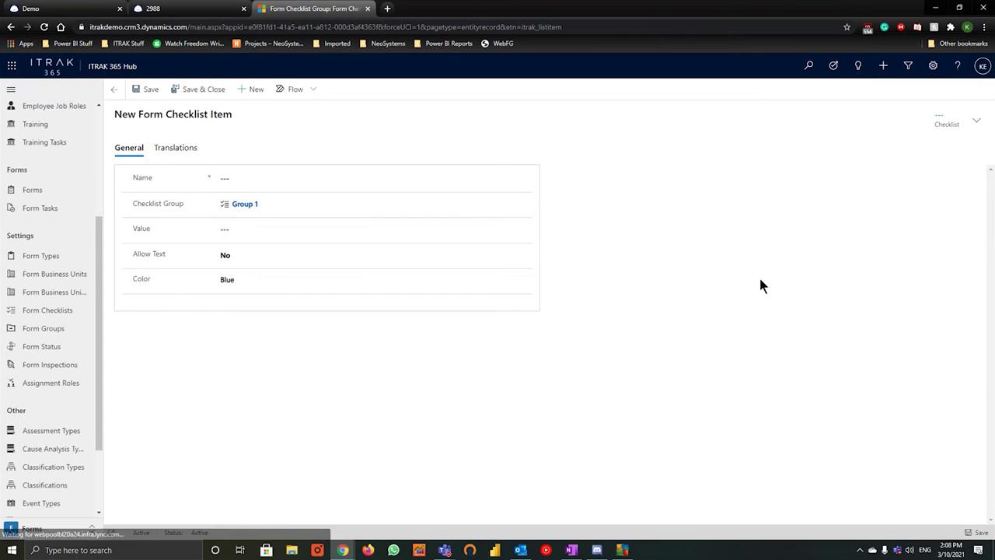
pyautogui.click(282, 170)
pyautogui.write('No')
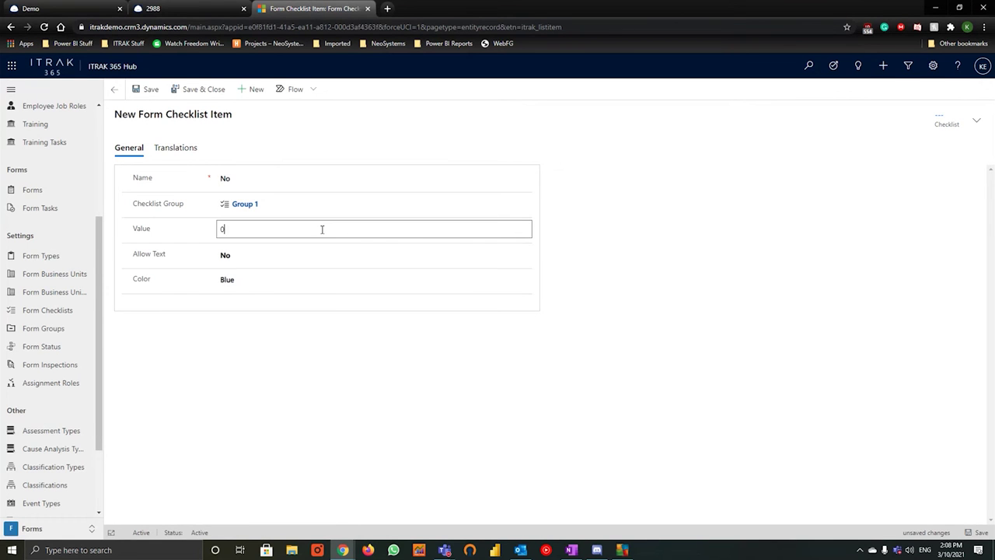
pyautogui.click(243, 253)
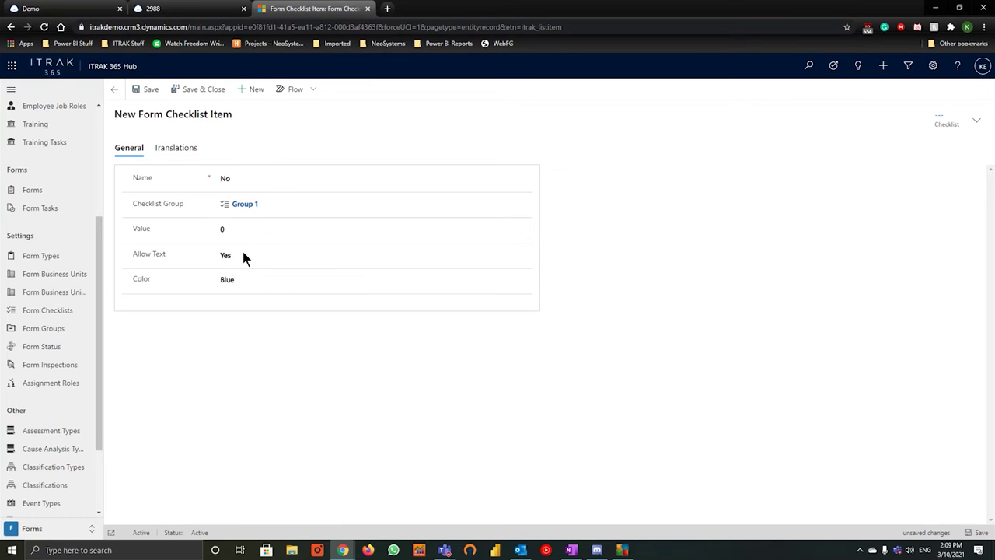
pyautogui.click(272, 278)
pyautogui.click(261, 338)
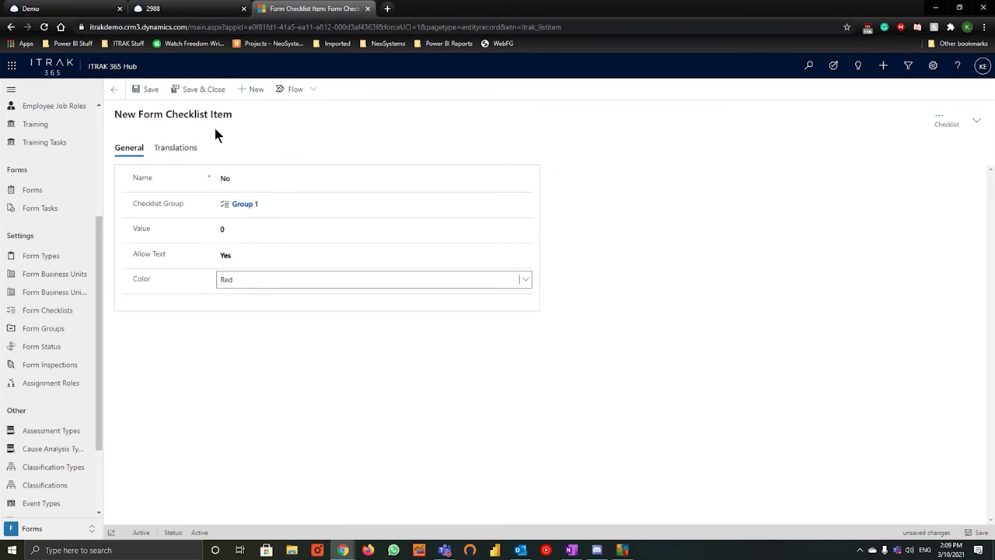
pyautogui.click(203, 90)
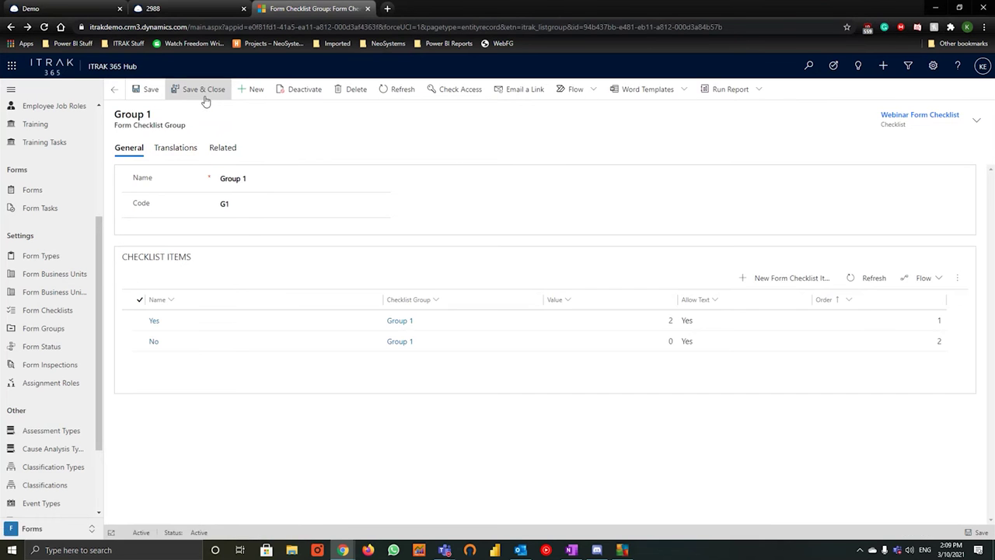
# - Add a checklist item named "N/A" to Group 1 with value 1, text allowed and the color Grey, and save it
pyautogui.click(791, 280)
pyautogui.write('N/A')
pyautogui.click(291, 230)
pyautogui.write('1')
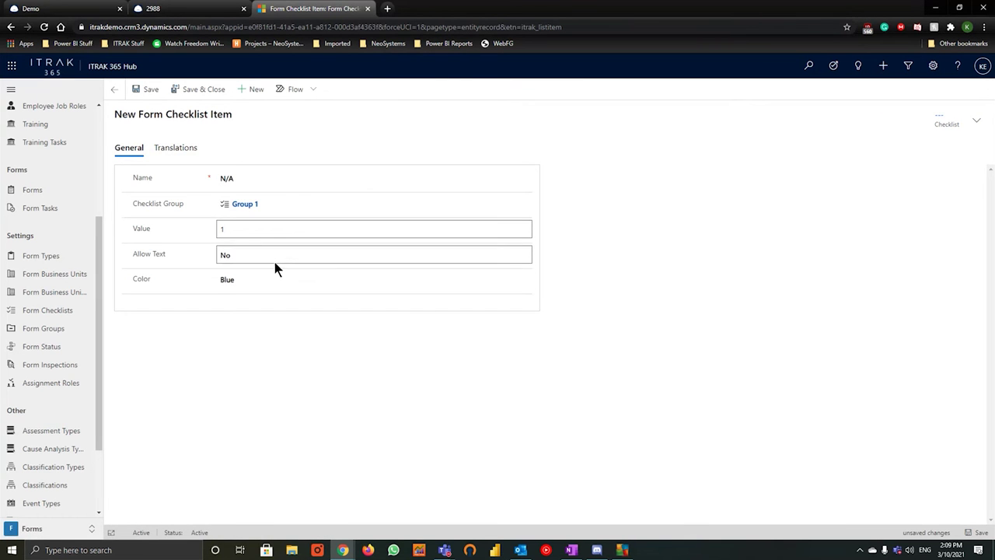
pyautogui.click(272, 280)
pyautogui.click(268, 404)
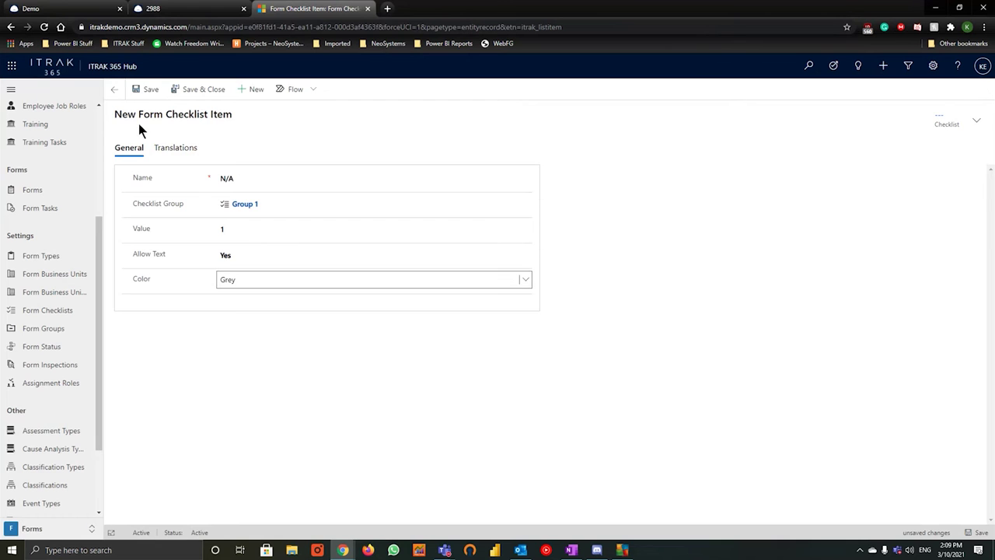
pyautogui.click(196, 93)
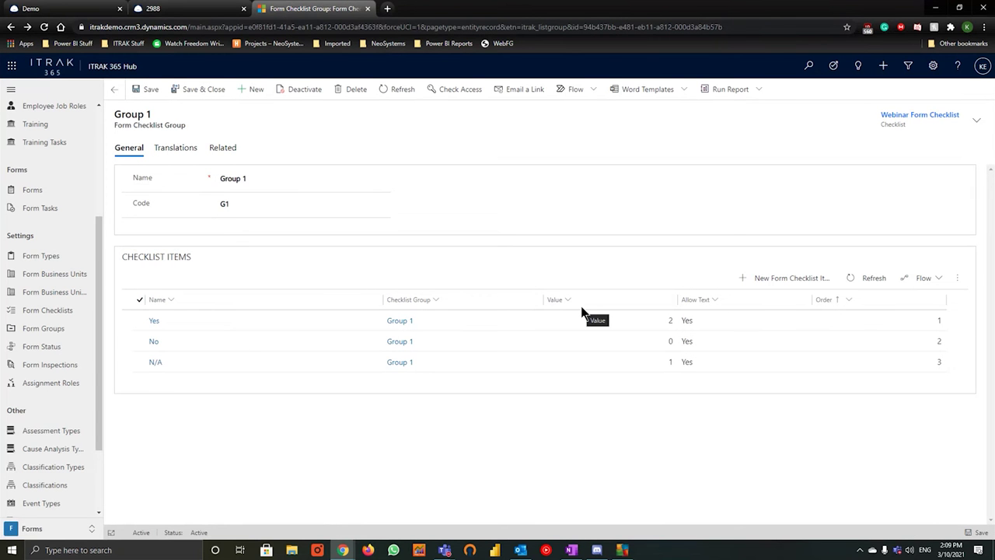
# - Add a second group named "Group 2" with the code G2 to the Webinar Form Checklist and save it
pyautogui.click(116, 89)
pyautogui.click(773, 251)
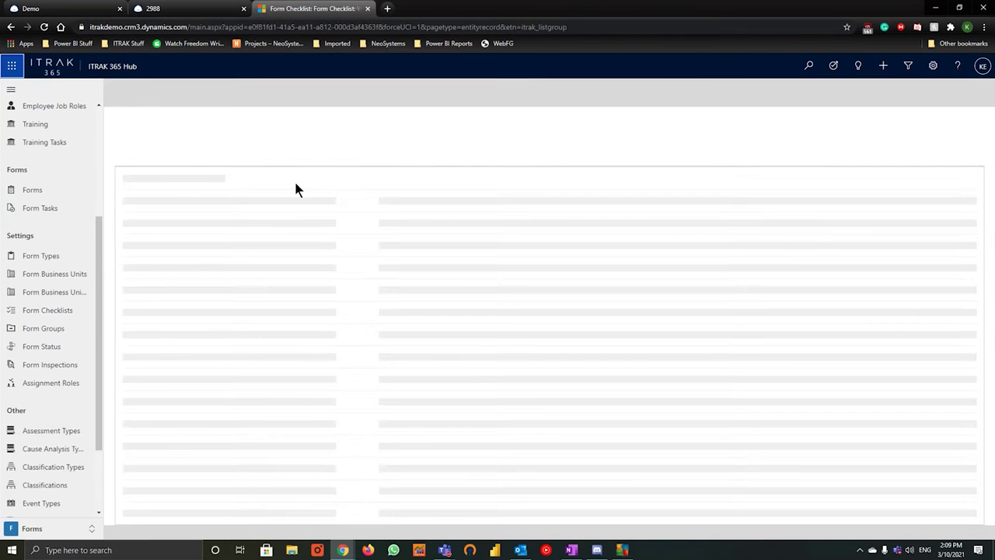
pyautogui.click(268, 185)
pyautogui.write('Group 2')
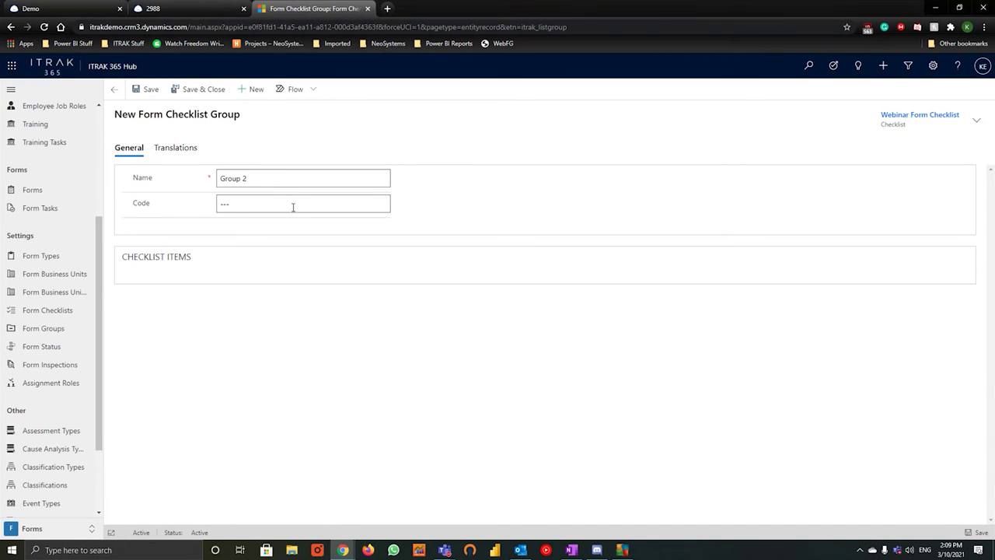
pyautogui.click(295, 206)
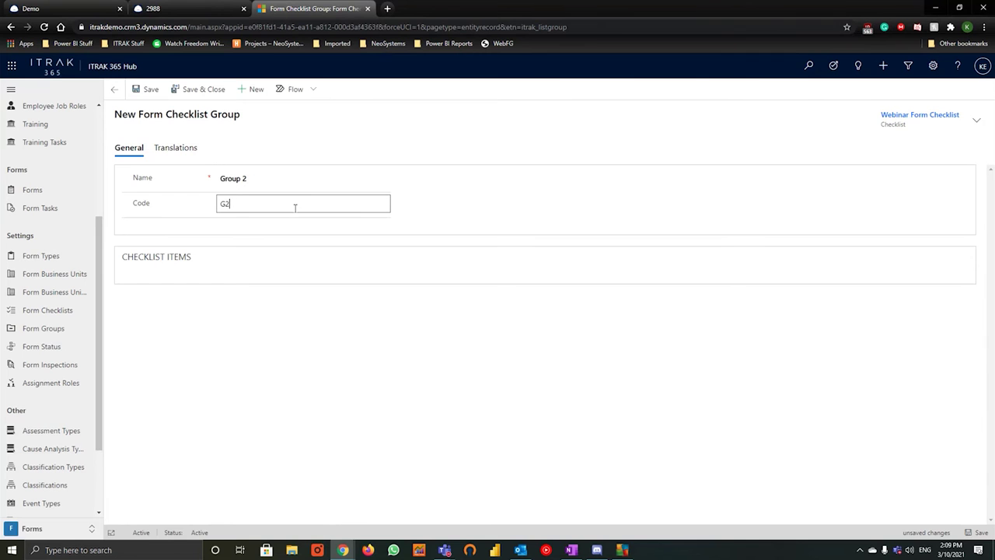
pyautogui.write('G2')
pyautogui.click(195, 90)
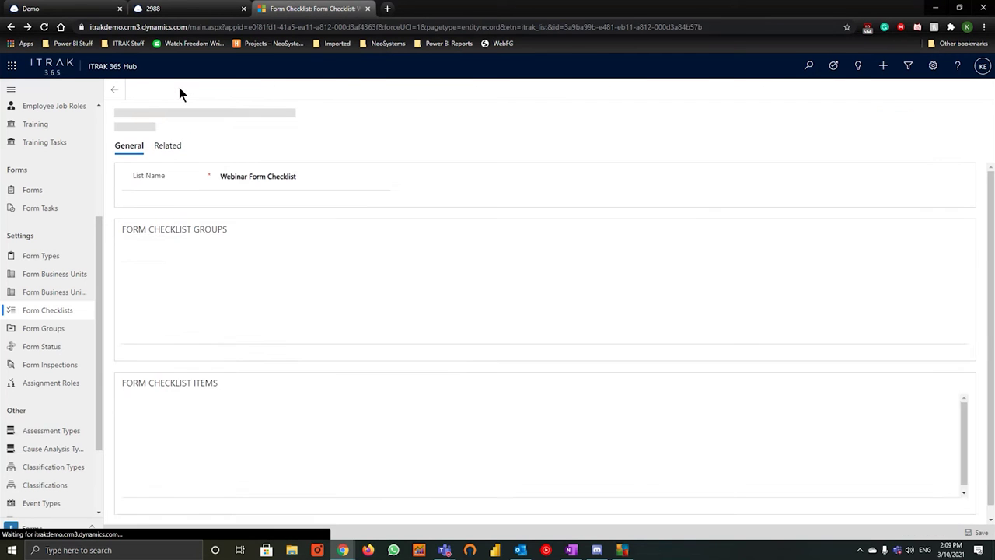
# - Open Group 2 and add a checklist item named "Yes" with value 2, text allowed and the color Green, and save it
pyautogui.doubleClick(214, 317)
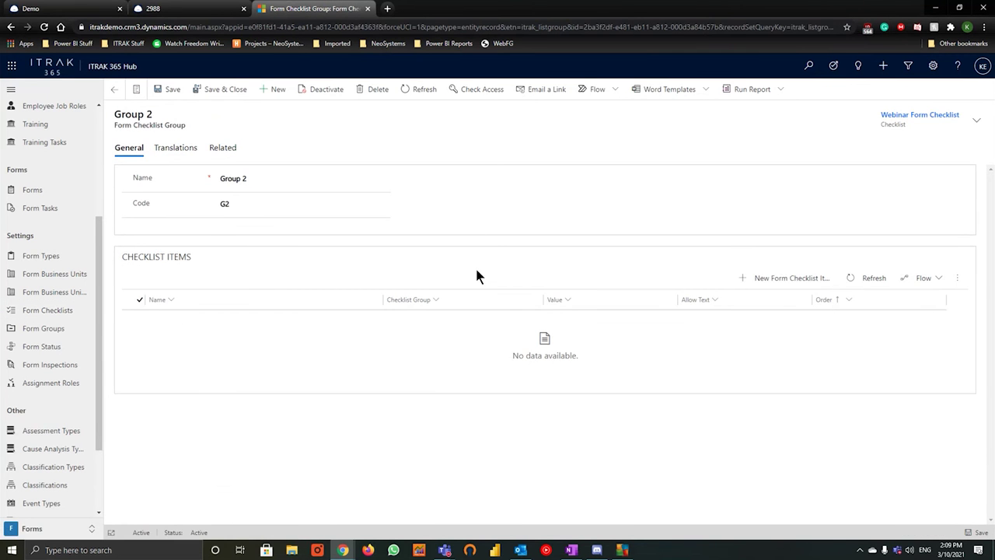
pyautogui.click(789, 278)
pyautogui.click(239, 178)
pyautogui.write('Yes')
pyautogui.click(312, 229)
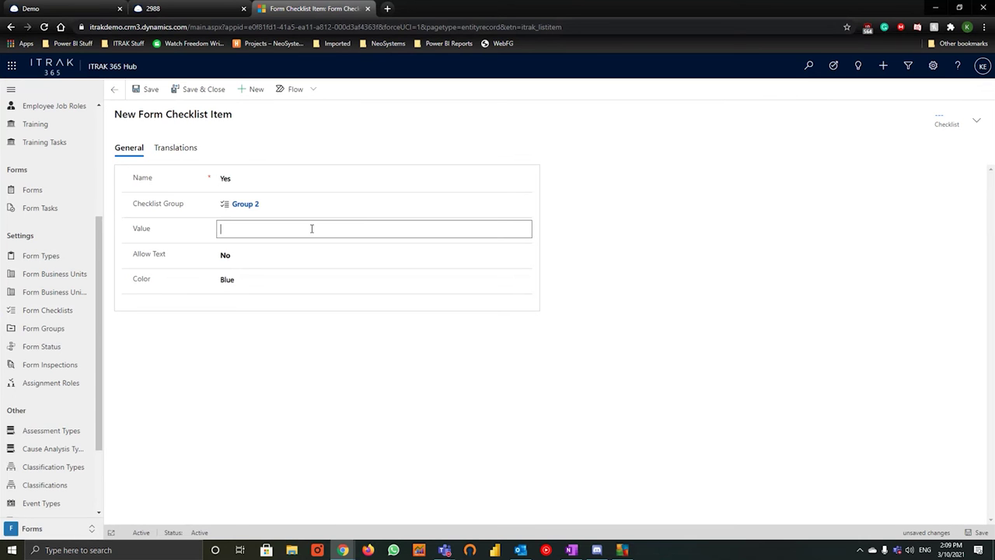
pyautogui.click(226, 255)
pyautogui.click(247, 282)
pyautogui.click(247, 285)
pyautogui.click(247, 302)
pyautogui.click(189, 92)
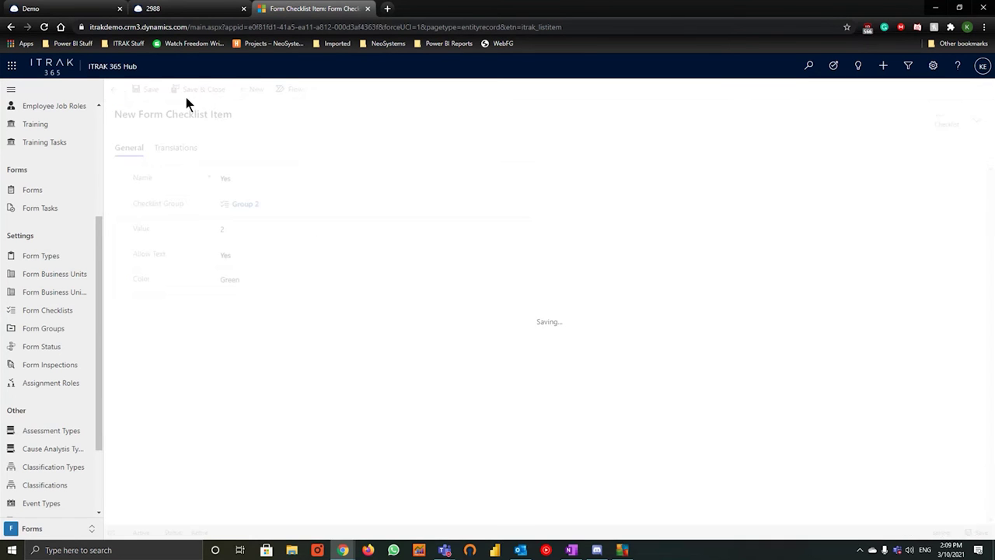
# - Add a checklist item named "No" to Group 2 with value 0, text allowed and the color Red, and save it
pyautogui.click(824, 277)
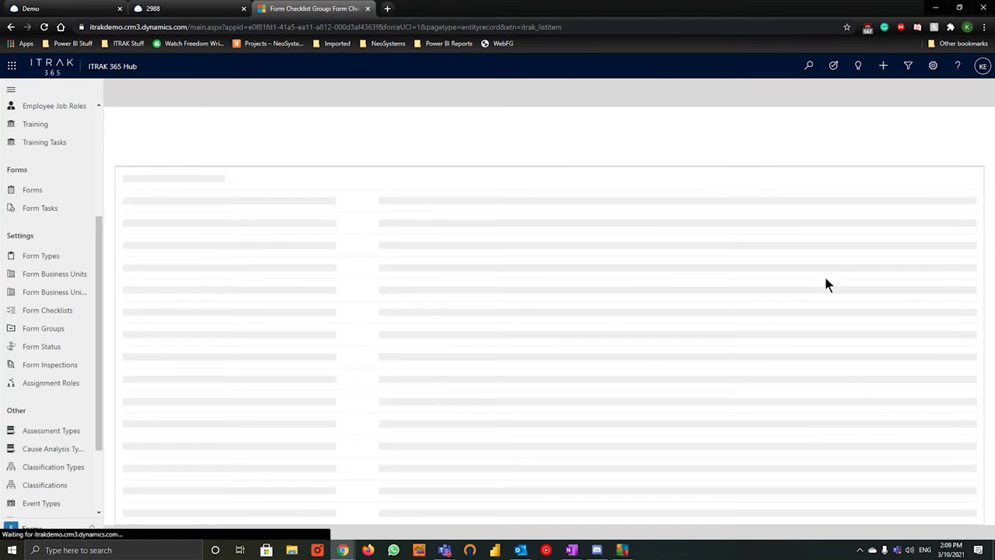
pyautogui.click(283, 179)
pyautogui.write('No')
pyautogui.click(335, 226)
pyautogui.write('0')
pyautogui.click(255, 257)
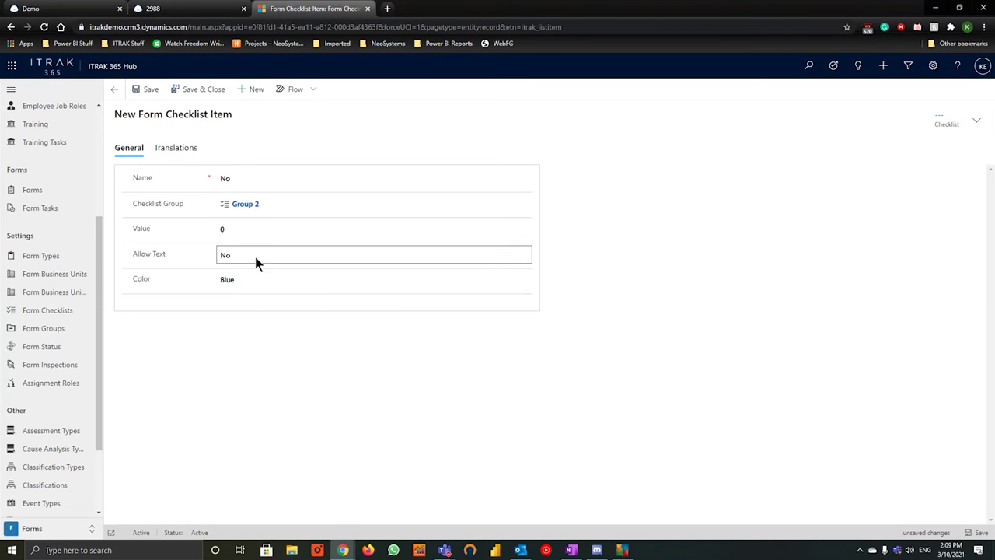
pyautogui.click(245, 283)
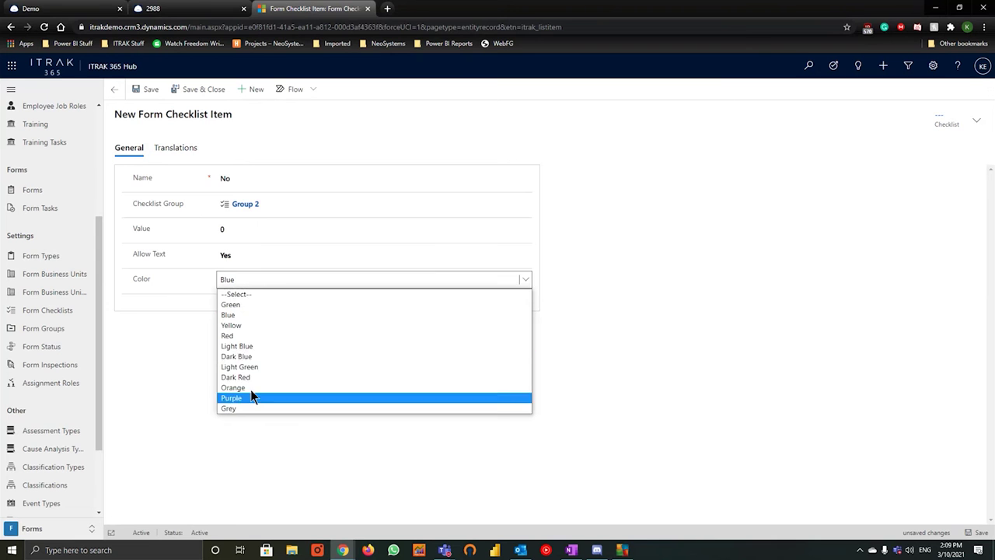
pyautogui.click(254, 336)
pyautogui.click(177, 94)
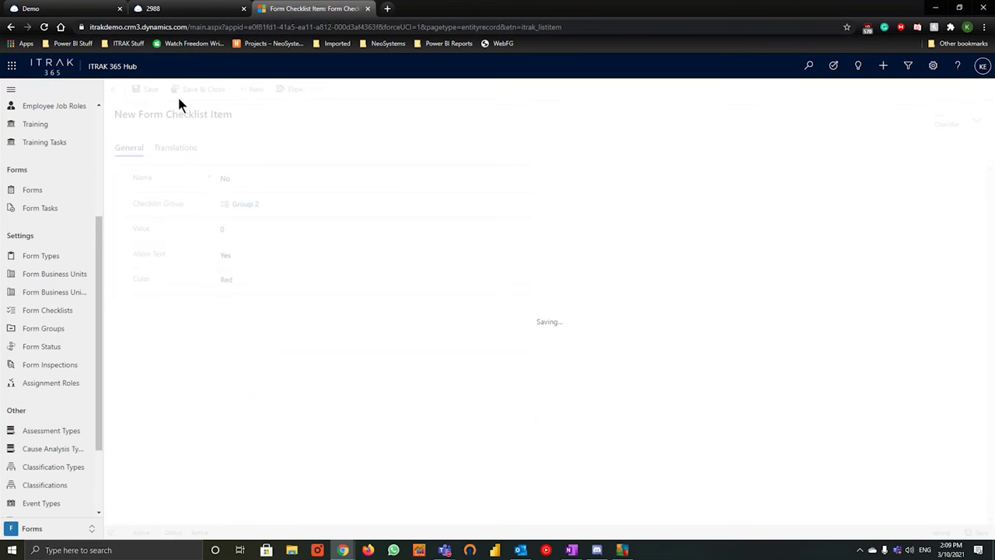
# - Add a checklist item named "N/A" to Group 2 with text allowed and the color Grey, leaving its value empty, and save it
pyautogui.click(777, 278)
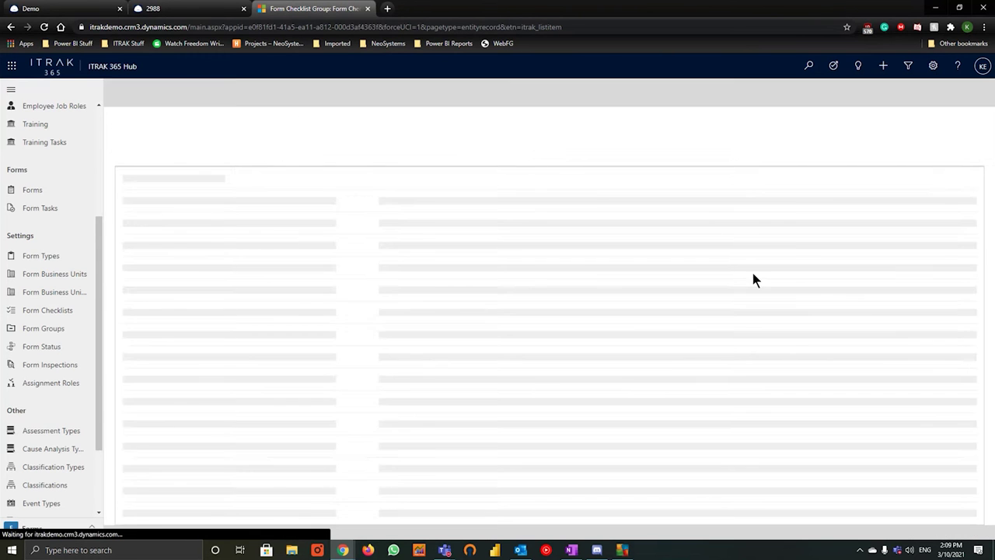
pyautogui.click(319, 174)
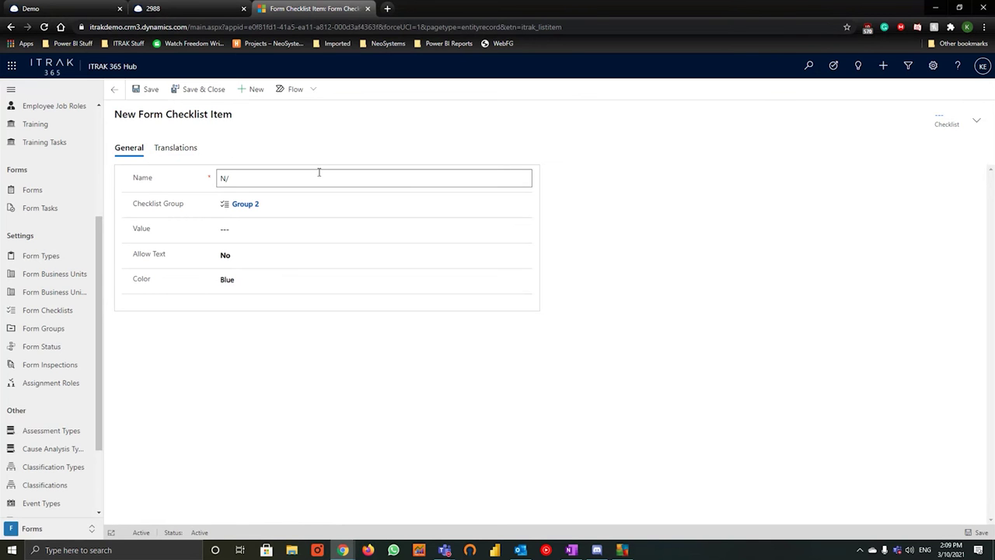
pyautogui.click(239, 261)
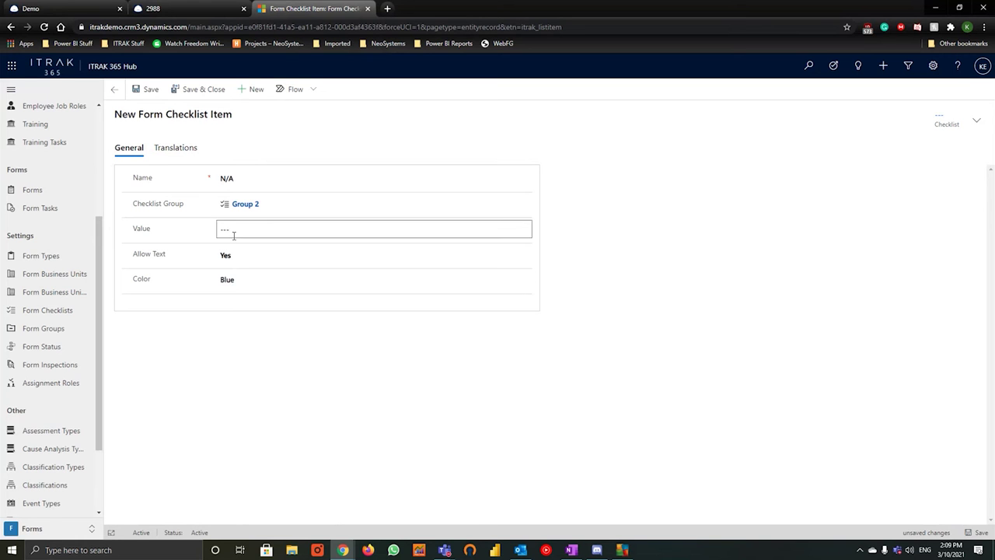
pyautogui.click(245, 281)
pyautogui.click(260, 407)
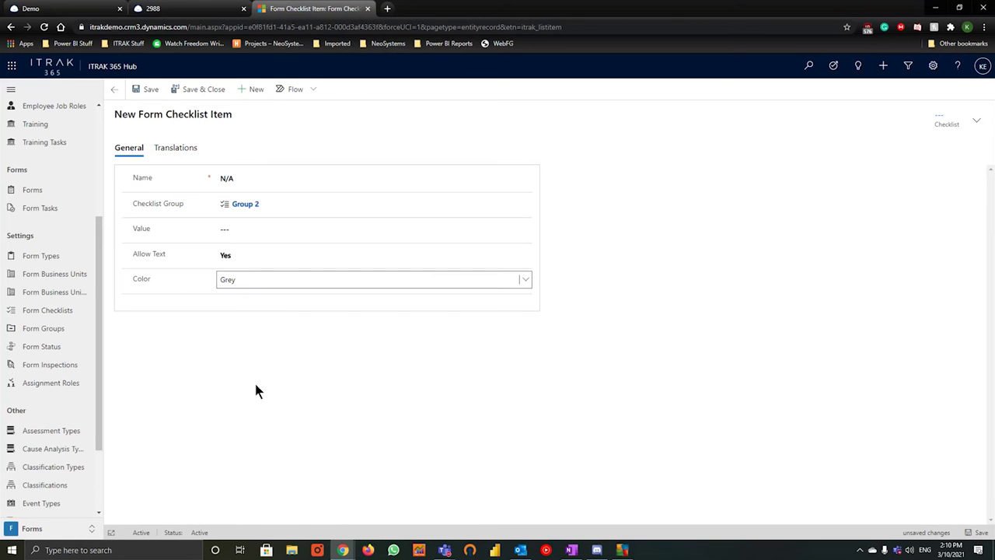
pyautogui.click(177, 93)
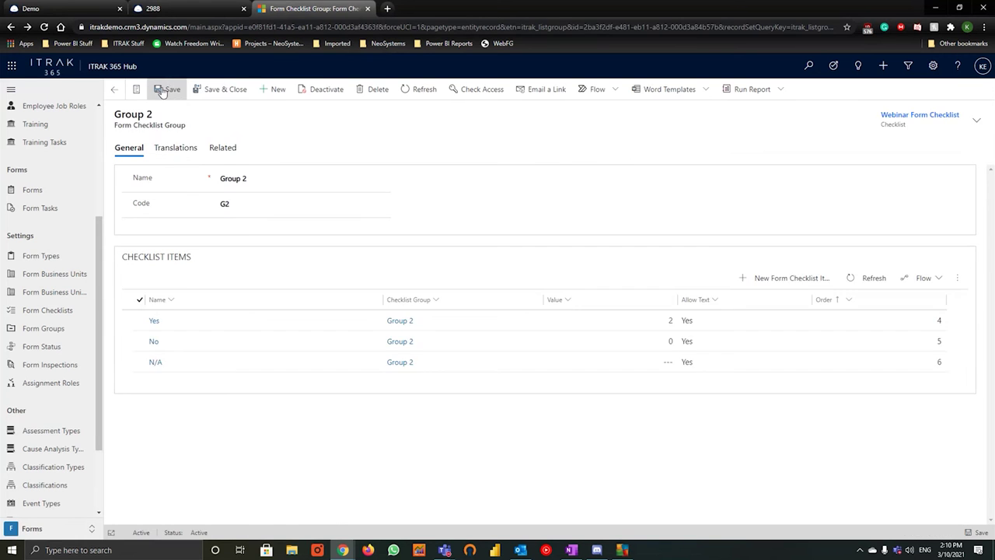
# - Return to the Webinar Form Checklist, set the value of Group 2's N/A item to 1 and save it
pyautogui.click(113, 90)
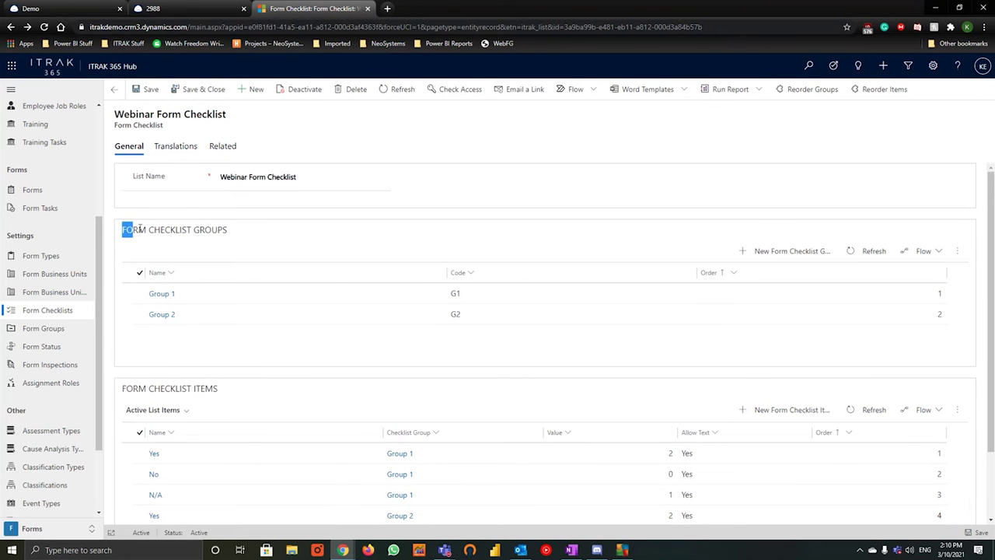
pyautogui.moveTo(141, 228); pyautogui.dragTo(243, 226)
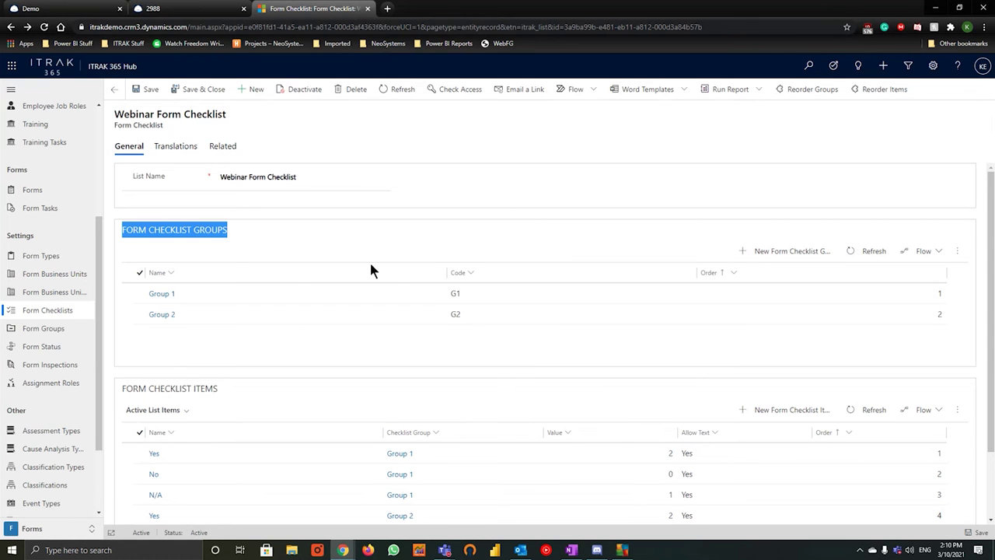
pyautogui.scroll(-1, 467, 303)
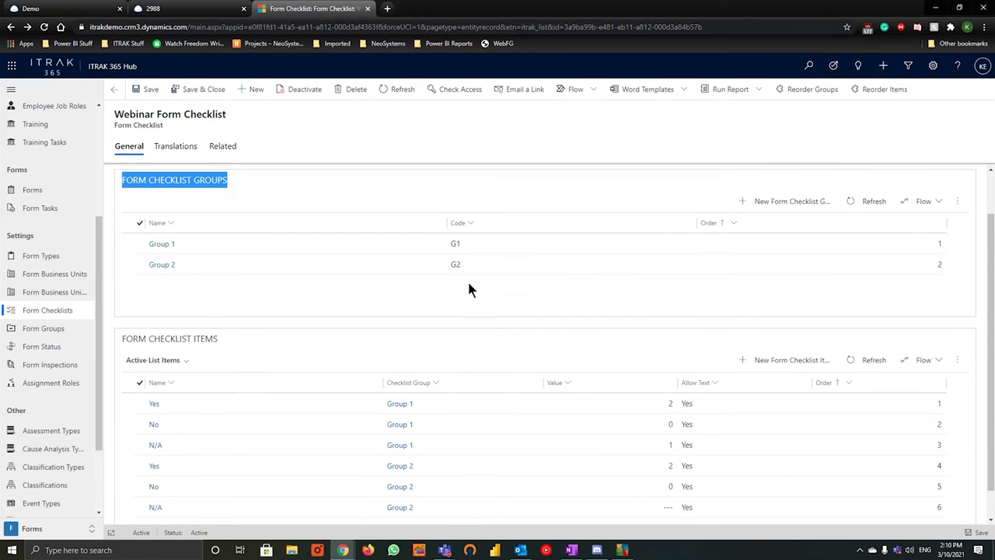
pyautogui.scroll(-1, 469, 289)
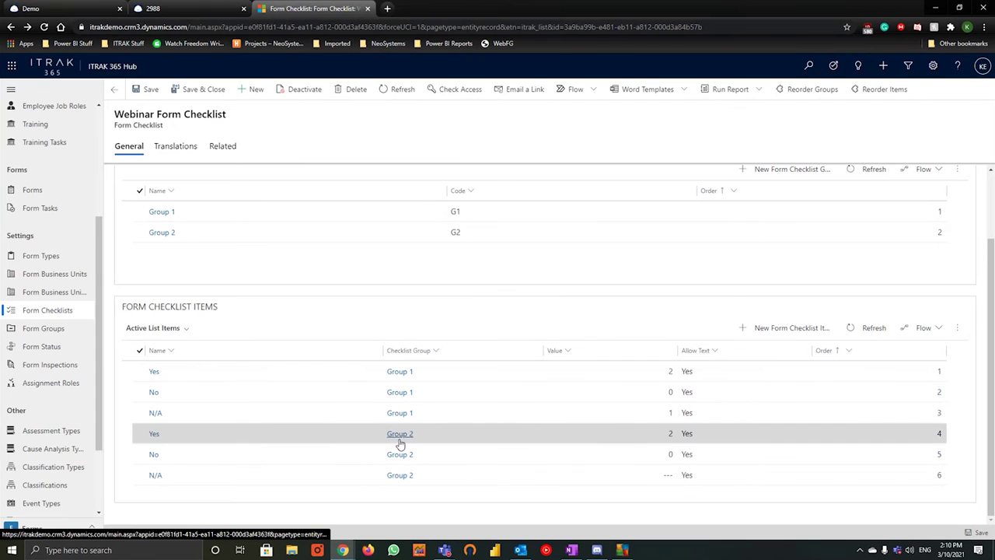
pyautogui.doubleClick(672, 475)
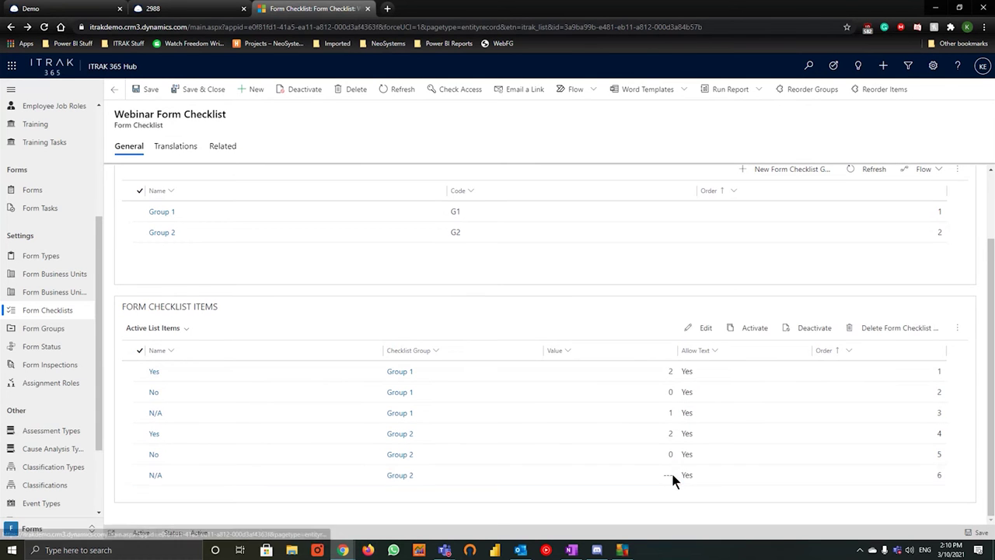
pyautogui.click(321, 232)
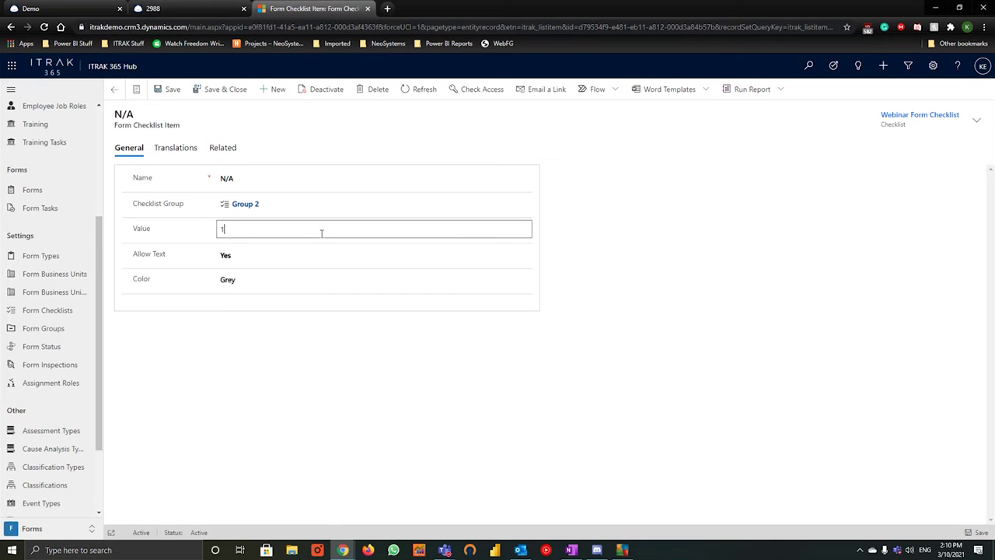
pyautogui.click(213, 89)
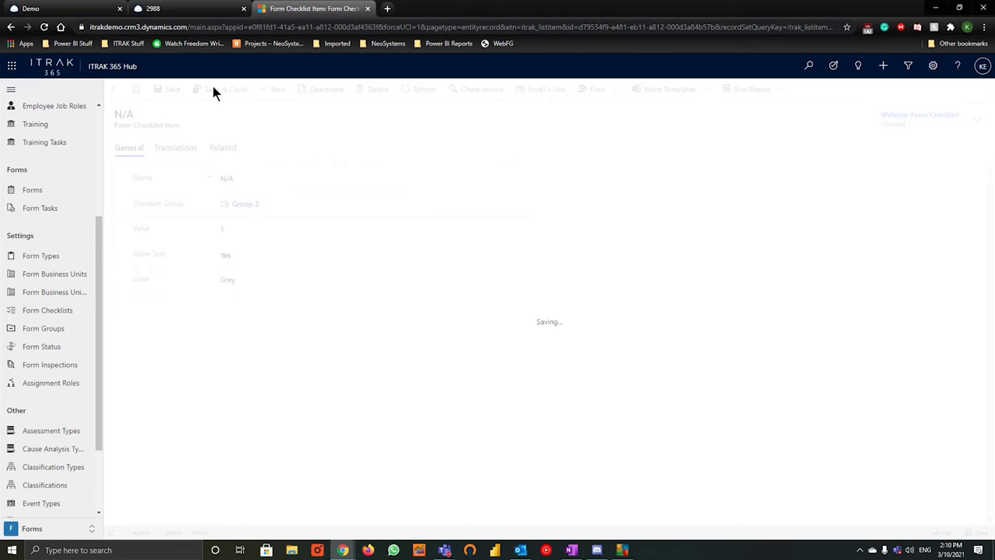
pyautogui.scroll(-2, 576, 389)
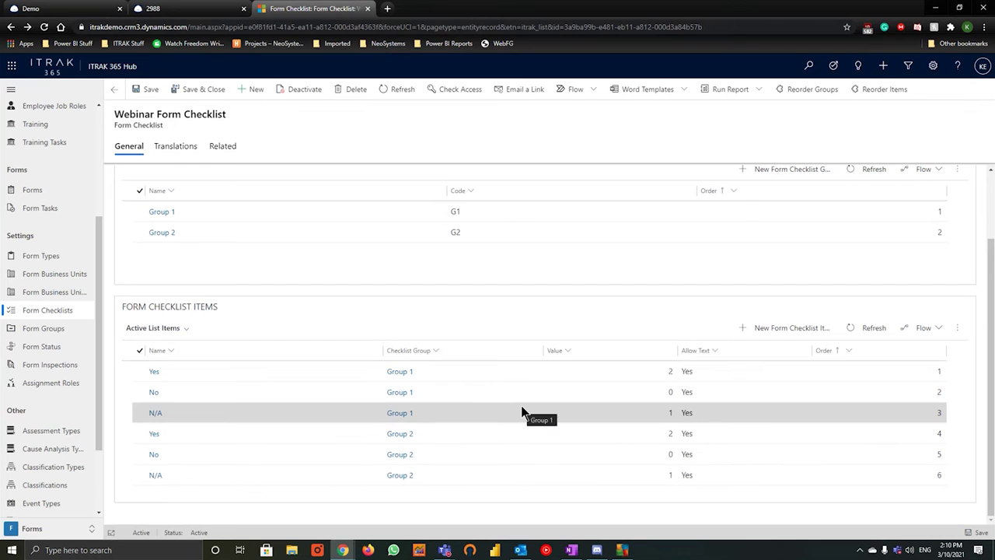
# - Search the active form types for "Webinar" and open the Webinar Form Type record
pyautogui.click(67, 259)
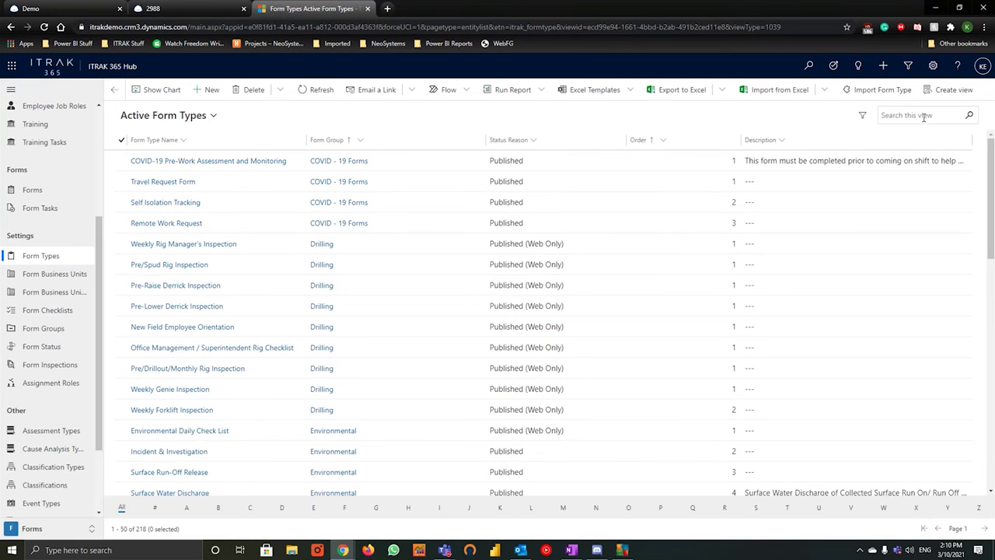
pyautogui.write('r')
pyautogui.press('Return')
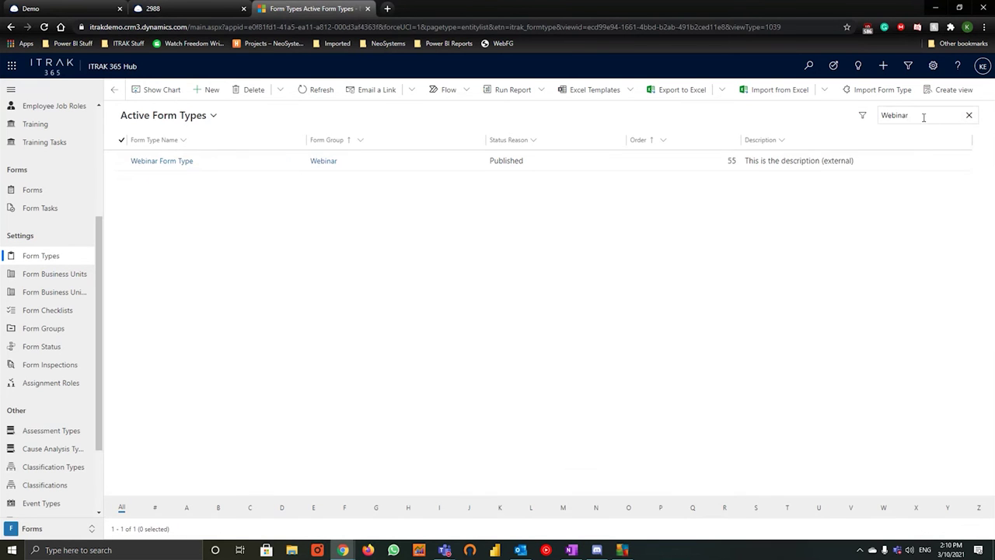
pyautogui.doubleClick(430, 165)
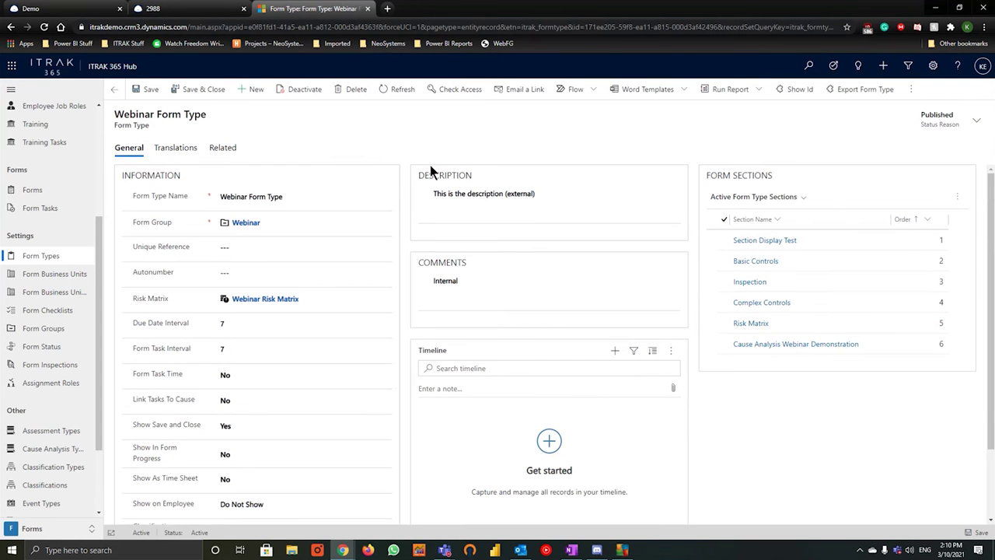
pyautogui.moveTo(207, 115); pyautogui.dragTo(115, 114)
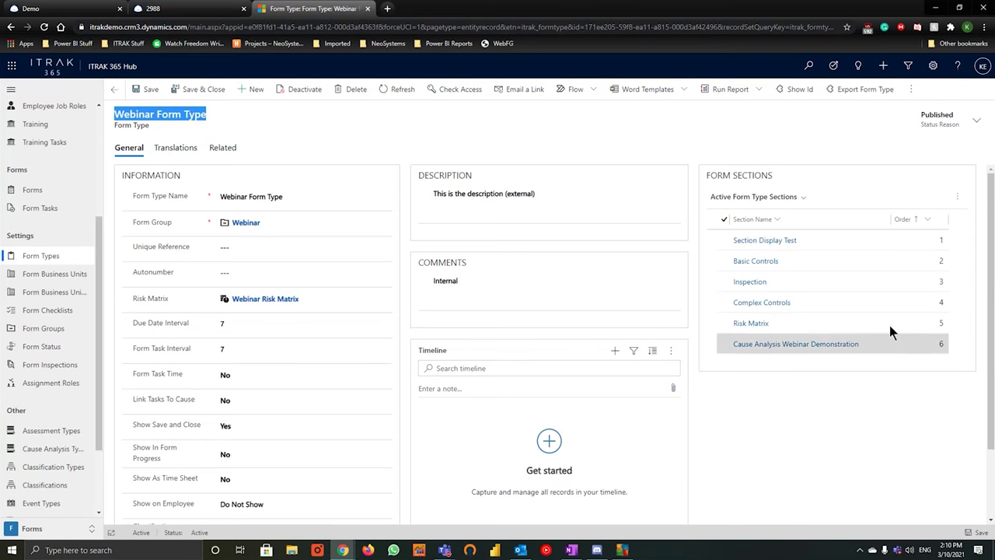
# - Add a new form section named "Form Checklists" to the Webinar Form Type and save it
pyautogui.click(960, 199)
pyautogui.click(917, 224)
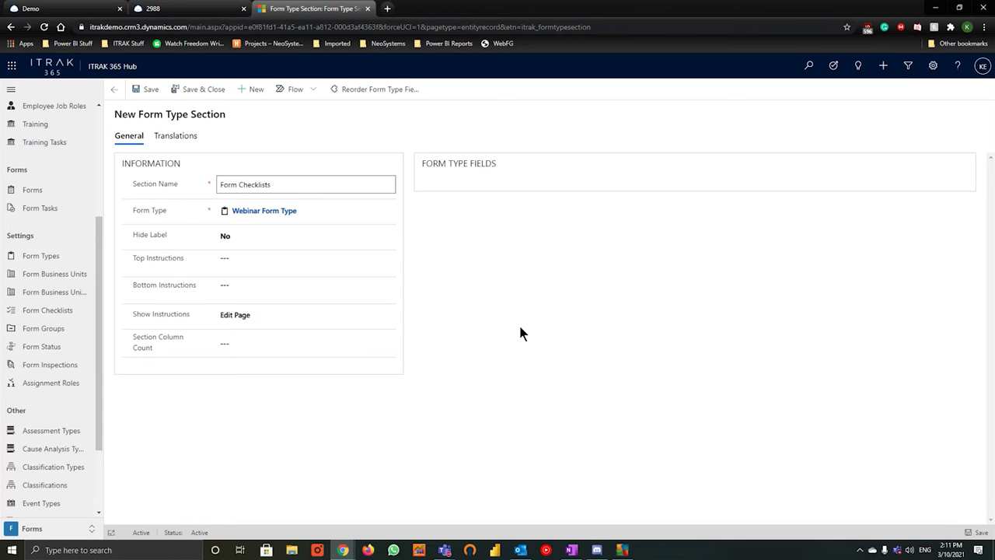
pyautogui.click(155, 89)
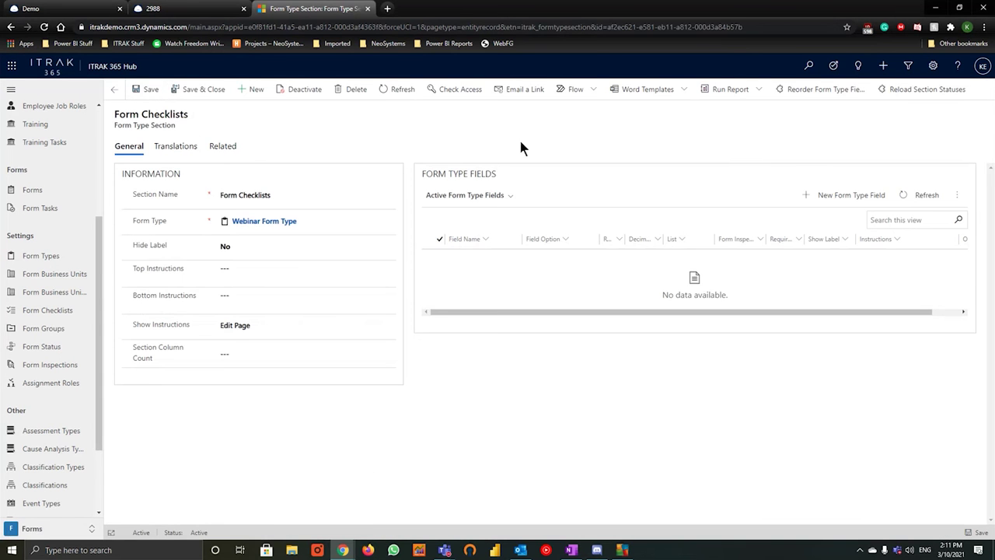
# - Start a new form type field in the Form Checklists section as a User-defined List (multi select) named "Form Checklist (Multi)"
pyautogui.click(846, 196)
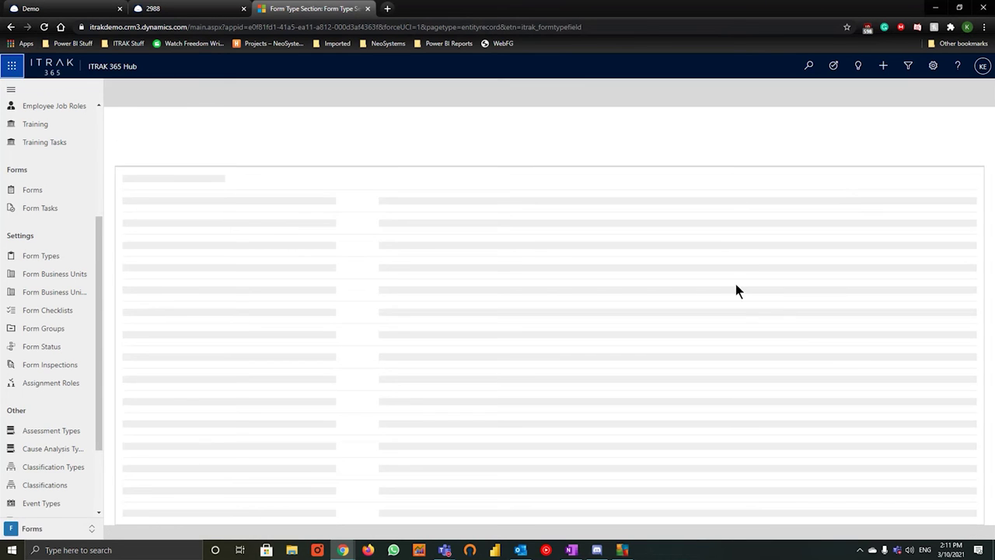
pyautogui.click(236, 187)
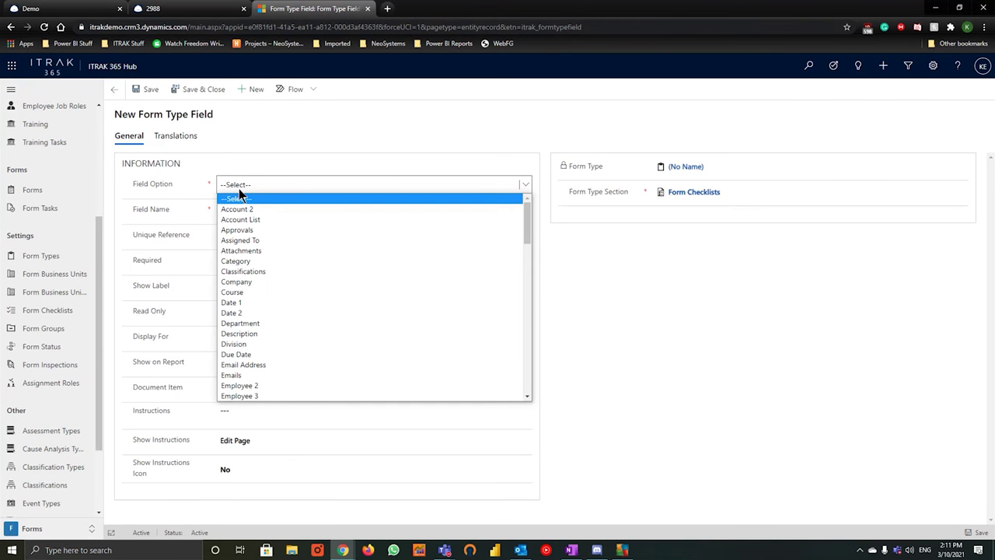
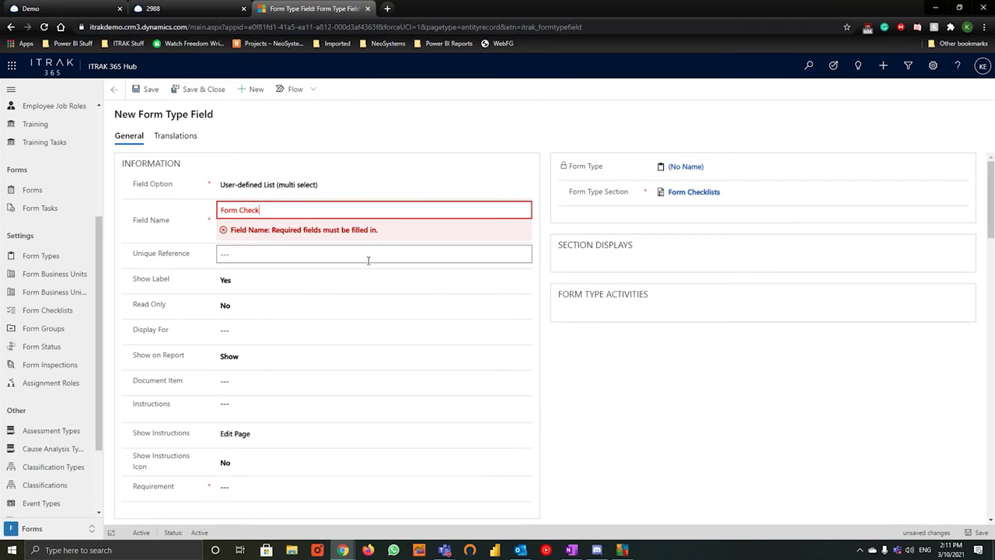
pyautogui.write('list (Multi)')
pyautogui.click(421, 282)
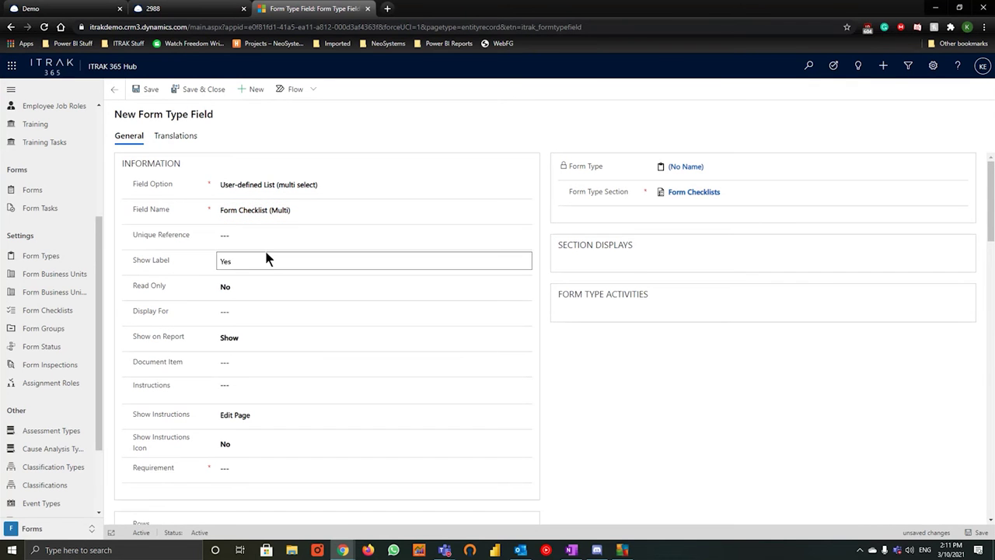
# - Set the field's requirement to Required Range with a minimum of 1 and a maximum of 3 selections
pyautogui.scroll(-2, 274, 260)
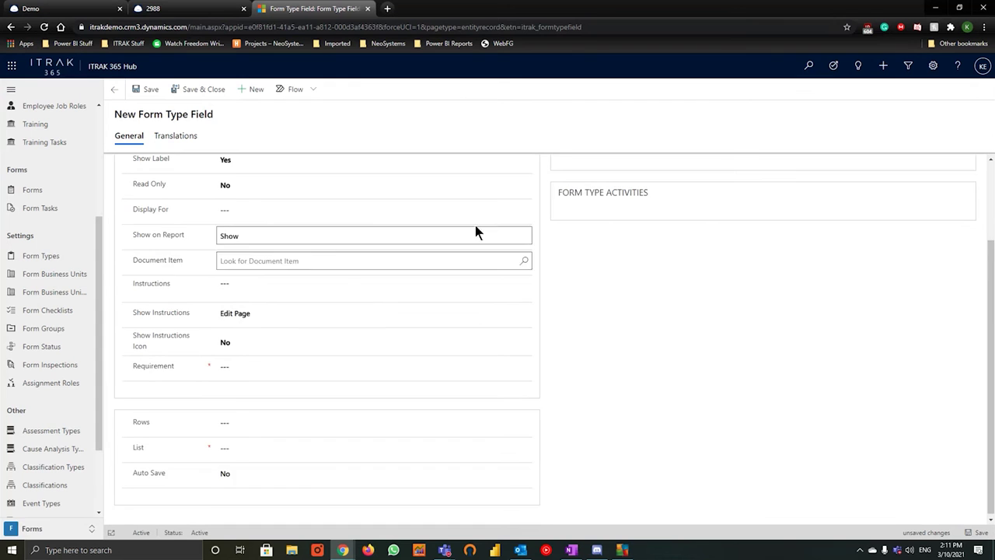
pyautogui.scroll(2, 475, 225)
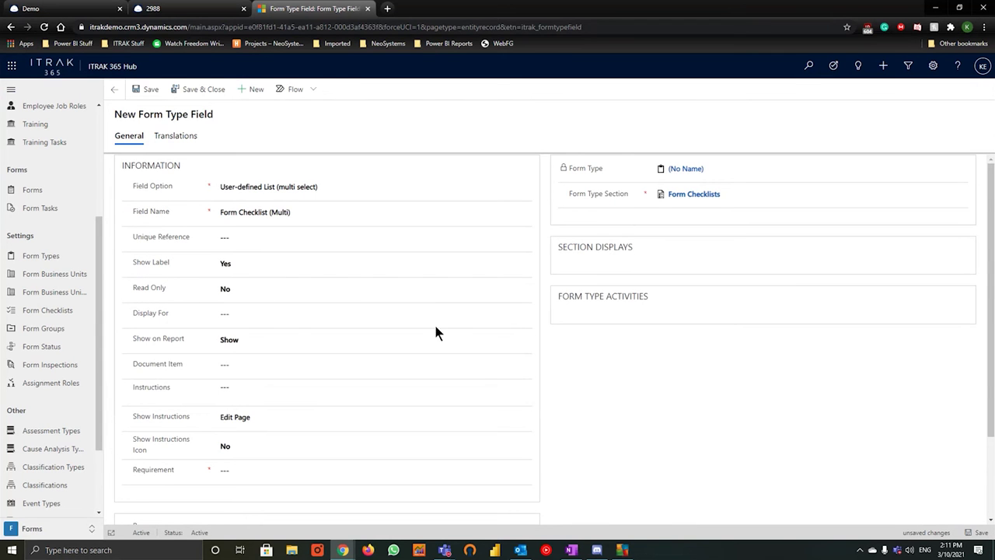
pyautogui.scroll(-1, 609, 344)
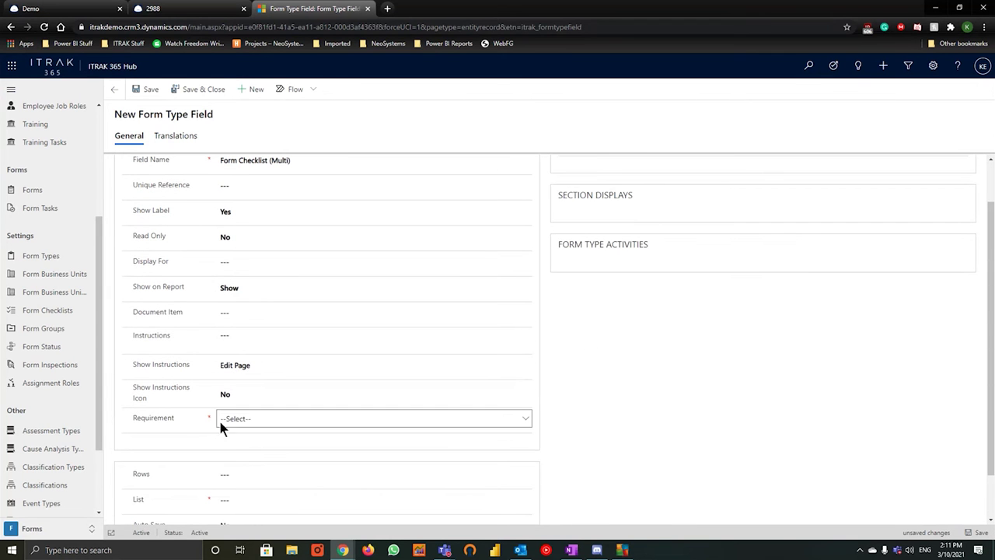
pyautogui.click(233, 418)
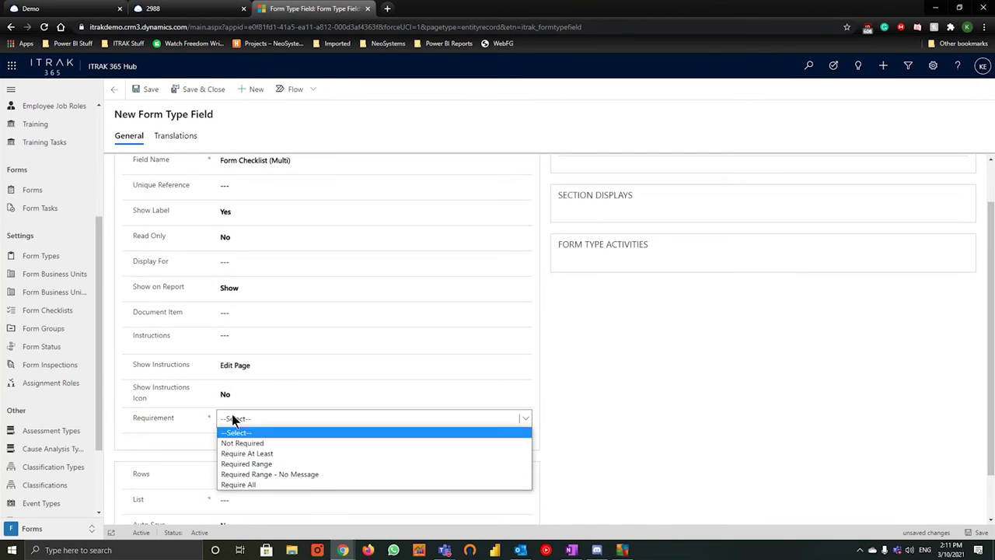
pyautogui.scroll(-1, 283, 415)
pyautogui.click(274, 361)
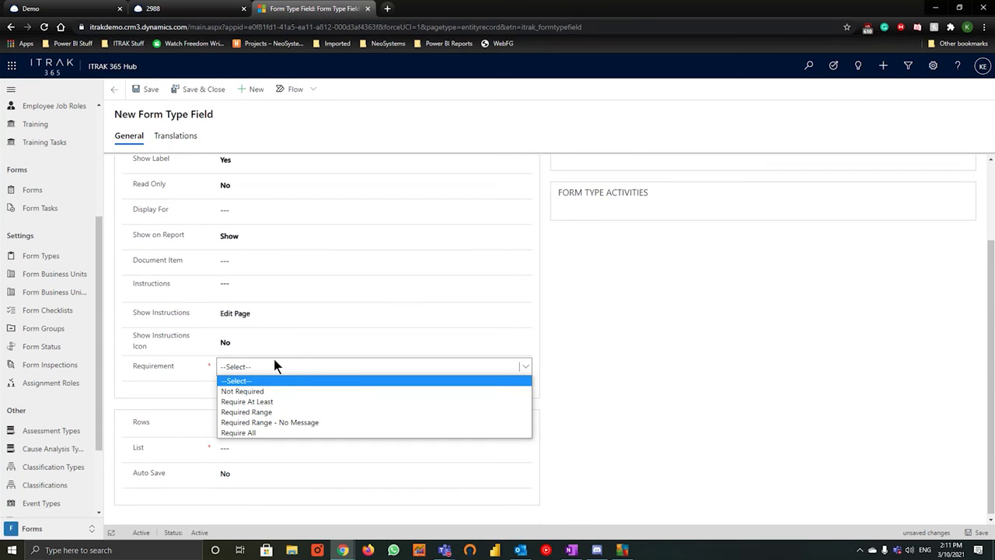
pyautogui.click(301, 412)
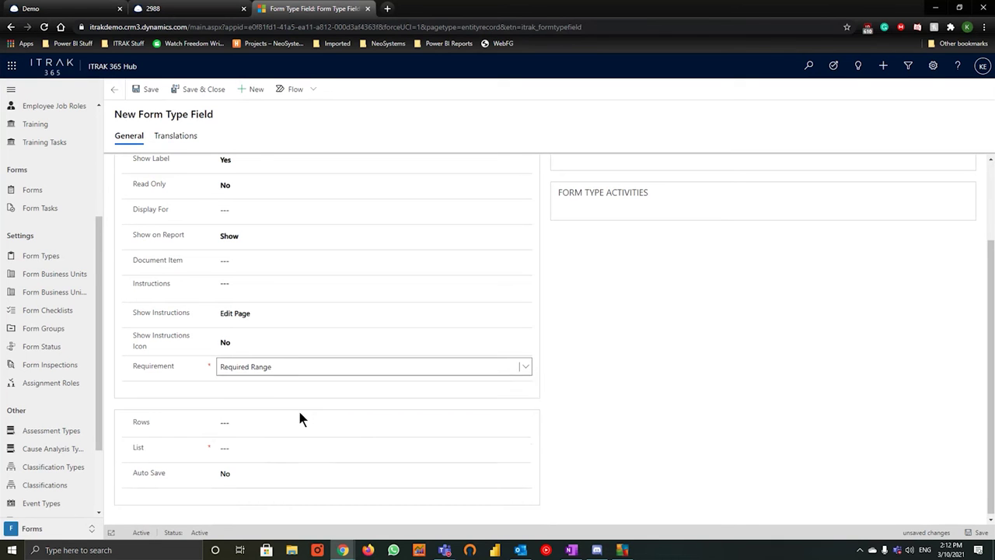
pyautogui.click(267, 390)
pyautogui.write('1')
pyautogui.click(273, 419)
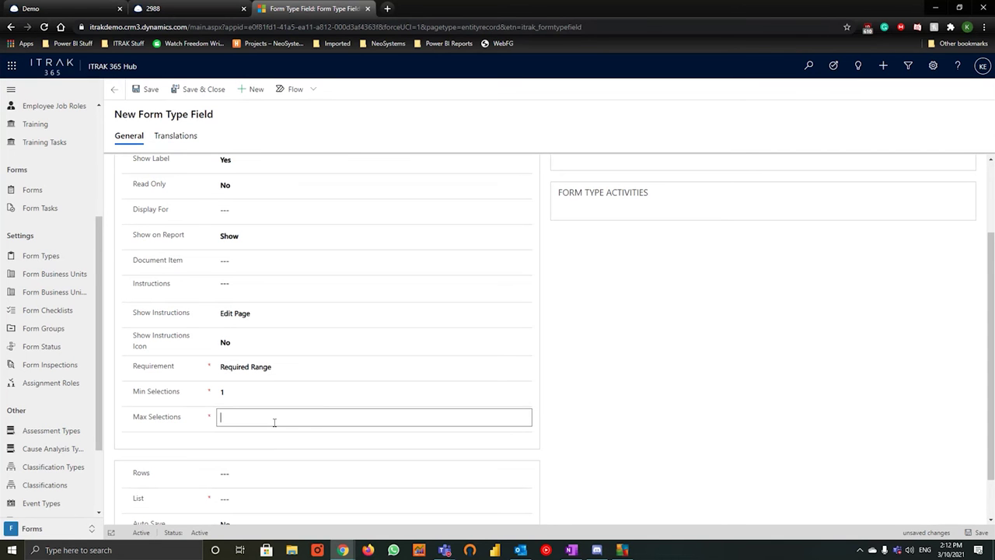
pyautogui.write('12')
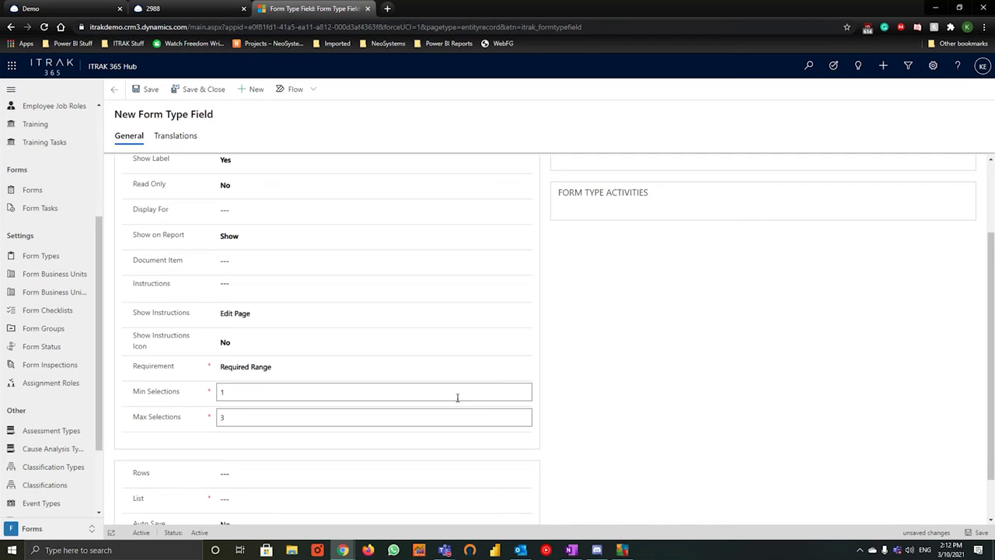
pyautogui.click(652, 397)
# - Leave the field's row count unset, assign Webinar Form Checklist as its list and save the field
pyautogui.scroll(-1, 777, 432)
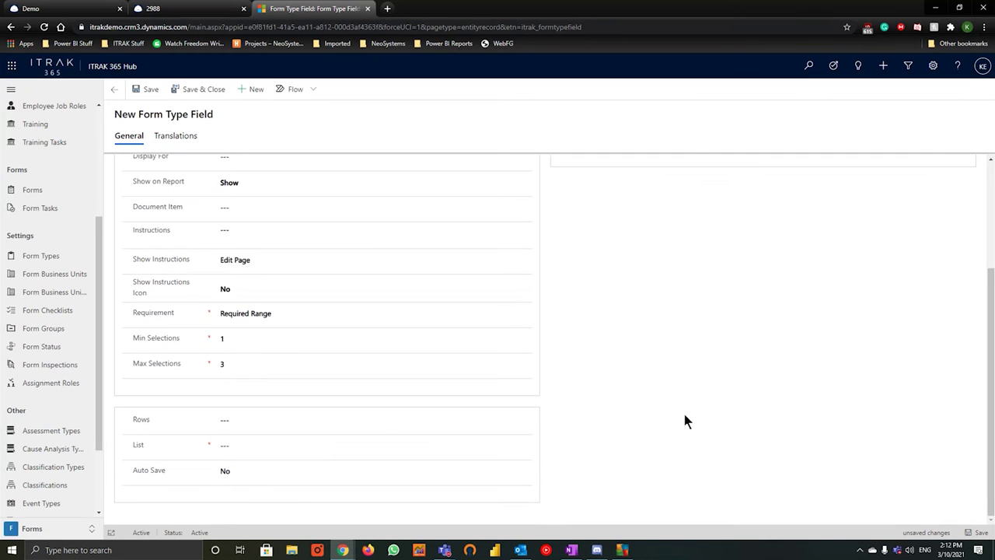
pyautogui.click(346, 416)
pyautogui.click(352, 418)
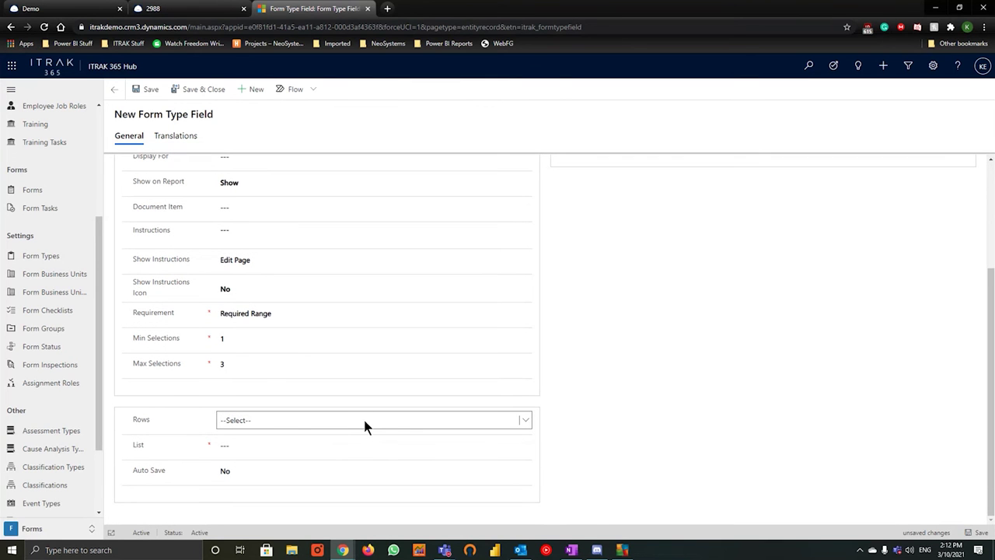
pyautogui.click(365, 420)
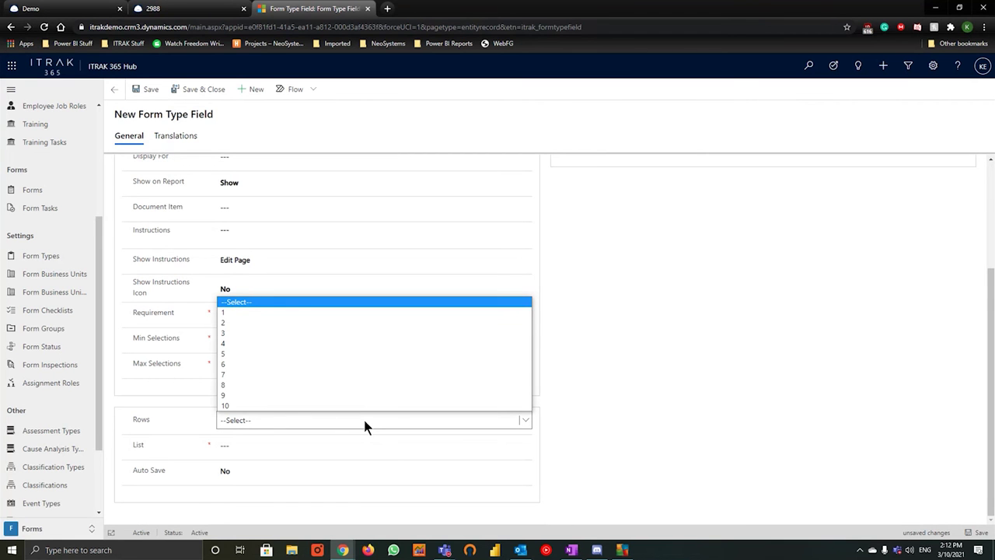
pyautogui.click(613, 437)
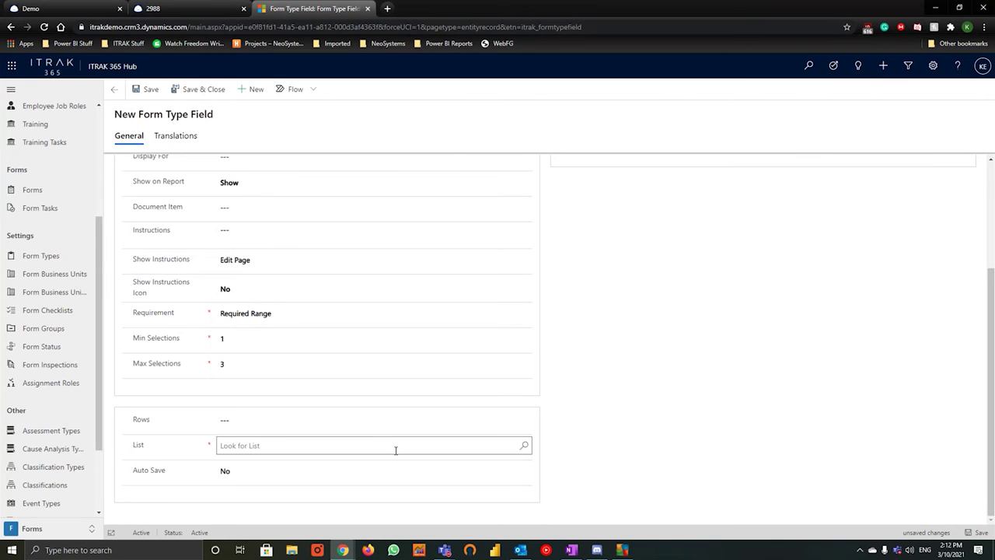
pyautogui.click(253, 448)
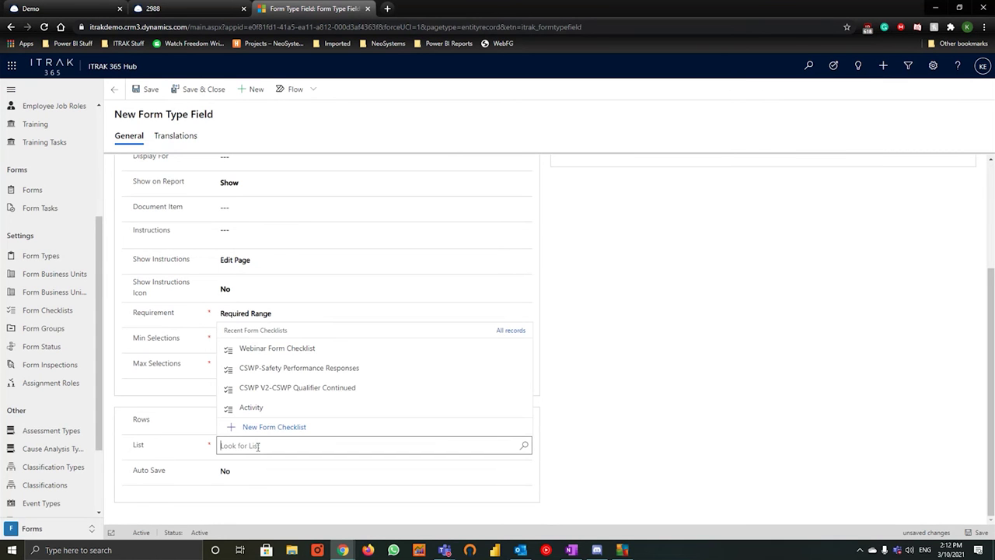
pyautogui.click(312, 352)
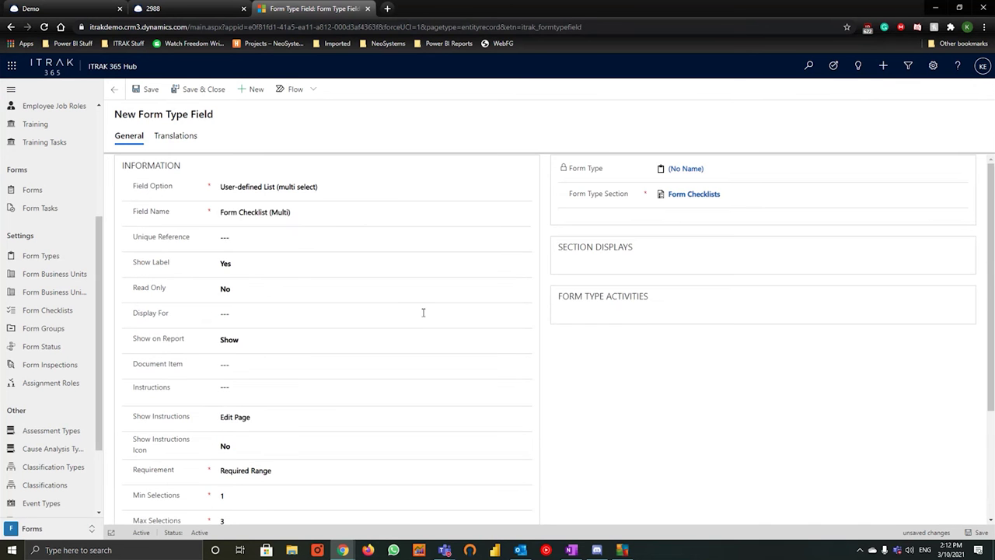
pyautogui.click(976, 531)
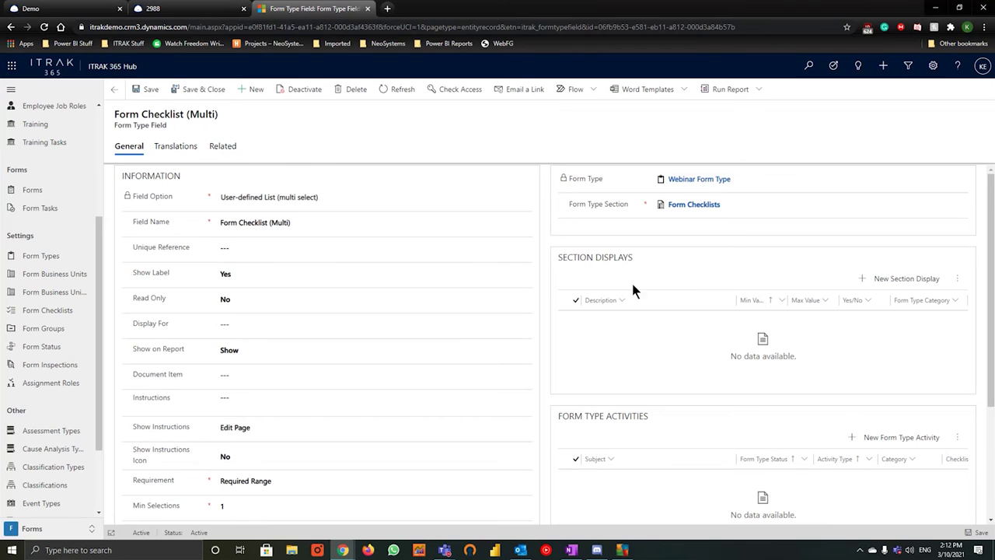
# - Create a section display for the Form Checklist (Multi) field with the description "If yes show this" and no category, and save it
pyautogui.click(898, 279)
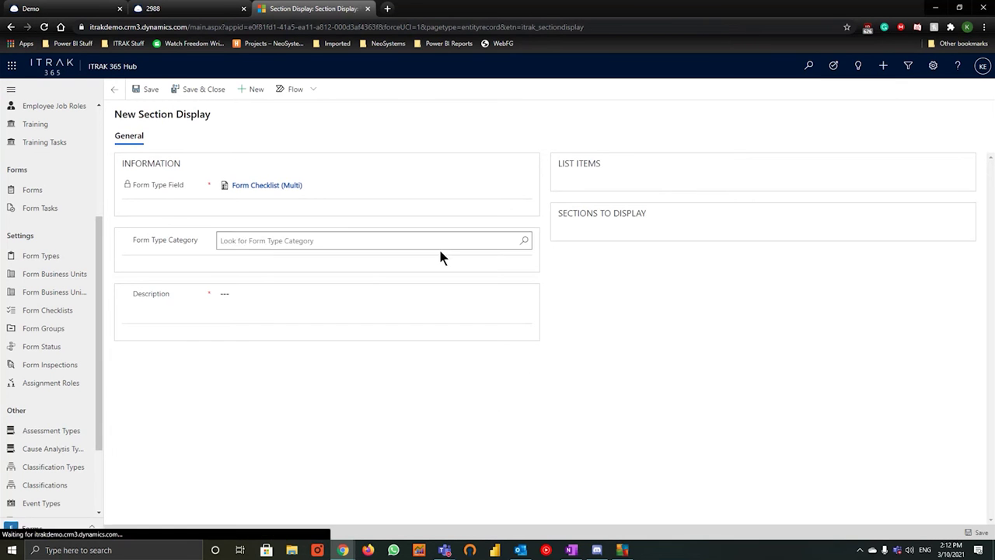
pyautogui.click(434, 240)
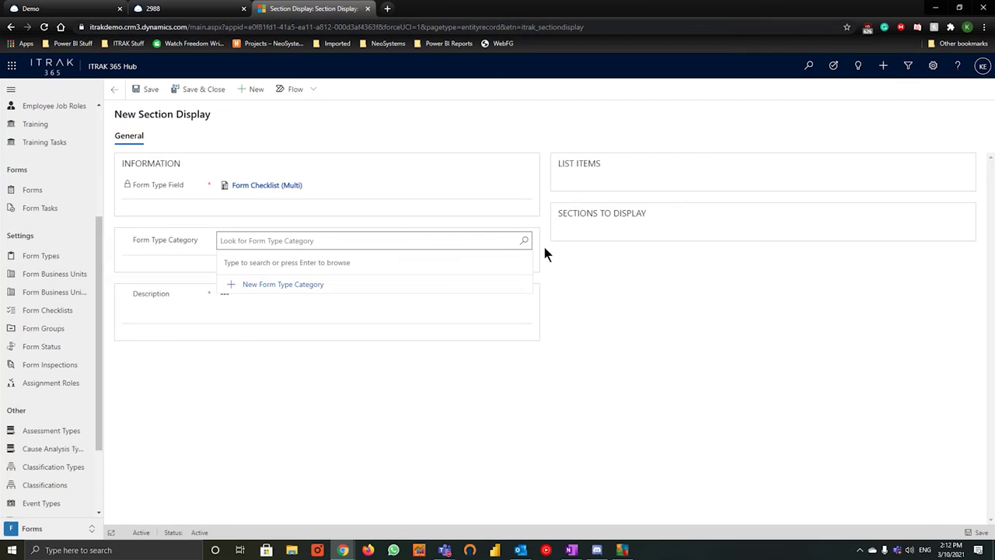
pyautogui.click(524, 241)
pyautogui.click(198, 189)
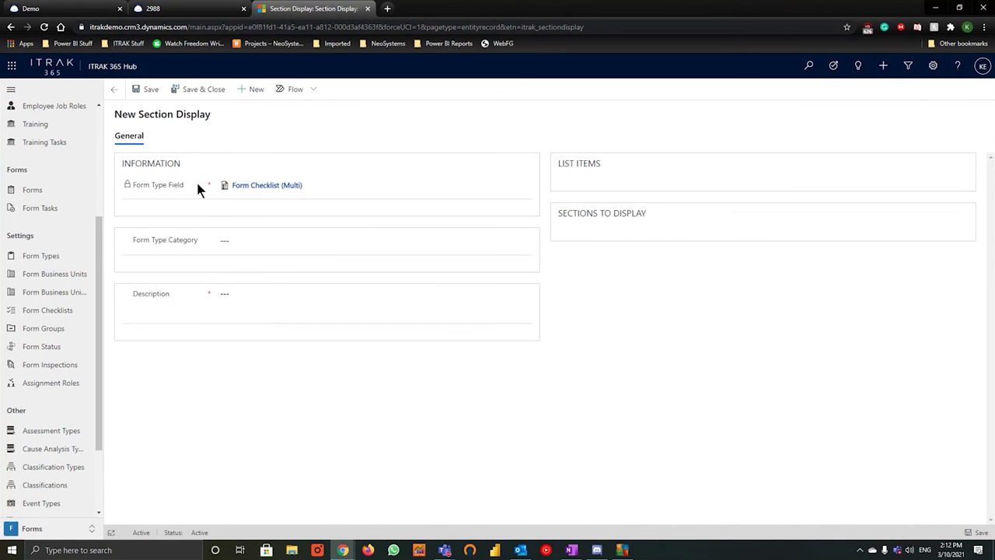
pyautogui.click(146, 91)
pyautogui.click(385, 322)
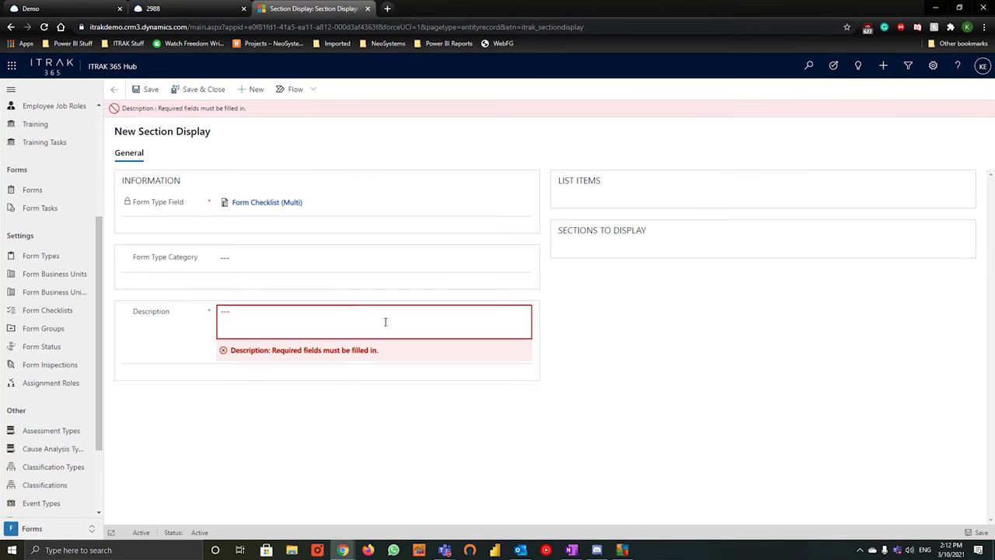
pyautogui.write('If yes how')
pyautogui.press('BackSpace')
pyautogui.press('BackSpace')
pyautogui.press('BackSpace')
pyautogui.press('BackSpace')
pyautogui.write('show this')
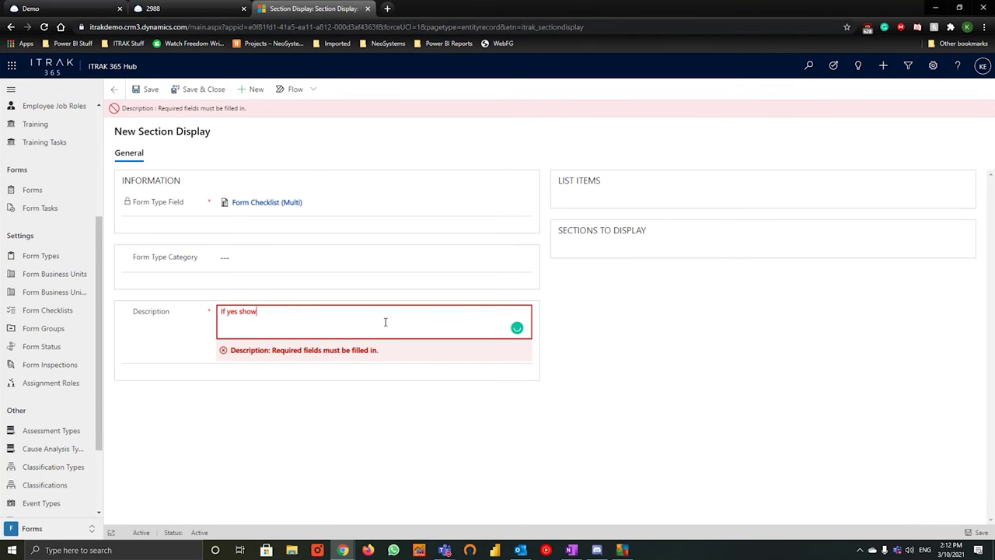
pyautogui.click(148, 88)
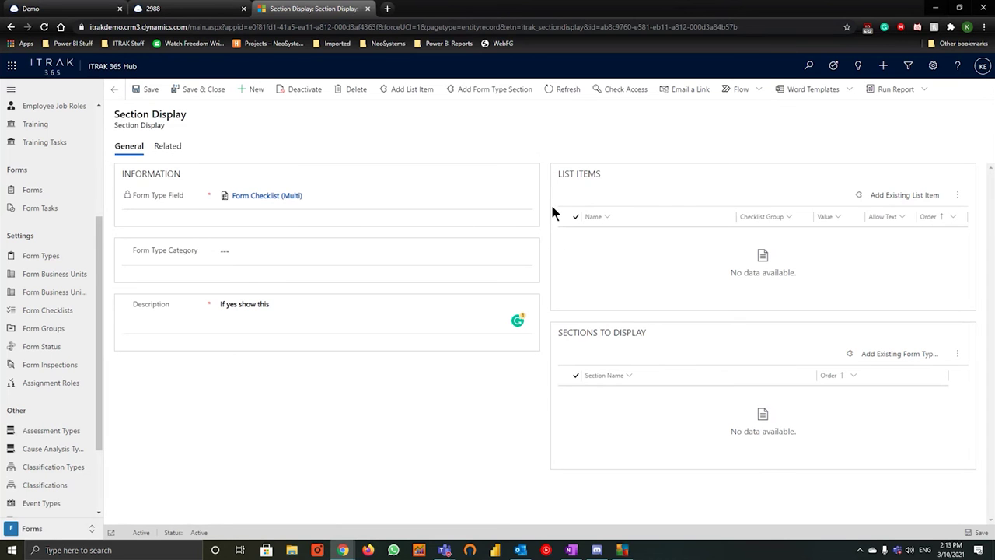
# - Try to add the Group 1 "Yes" checklist item to the section display's list items and refresh the record
pyautogui.click(412, 91)
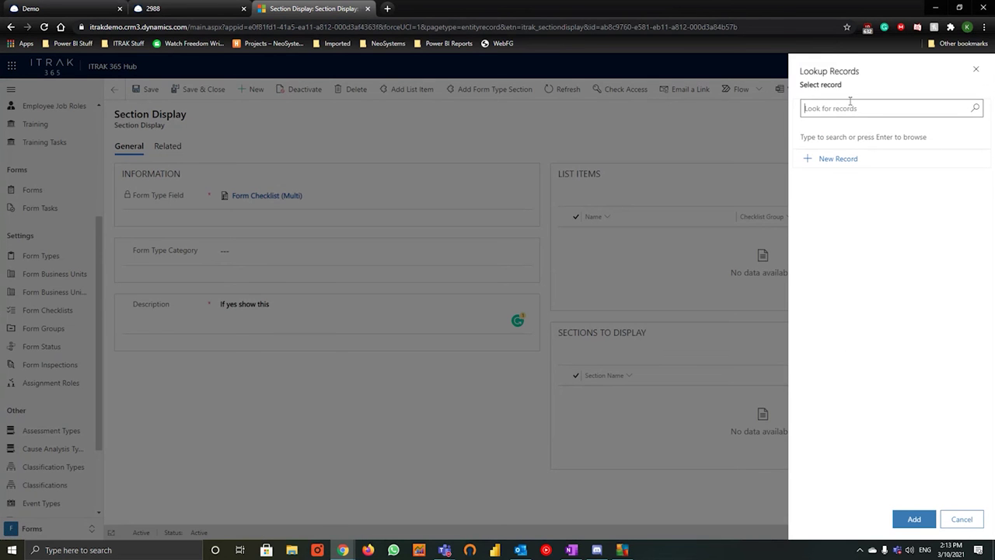
pyautogui.write('yes')
pyautogui.click(876, 165)
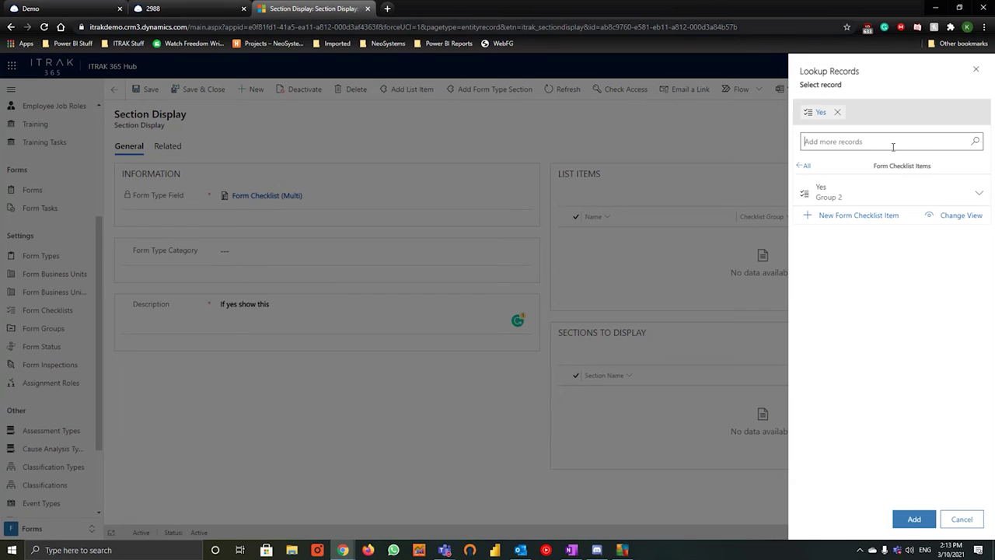
pyautogui.click(907, 518)
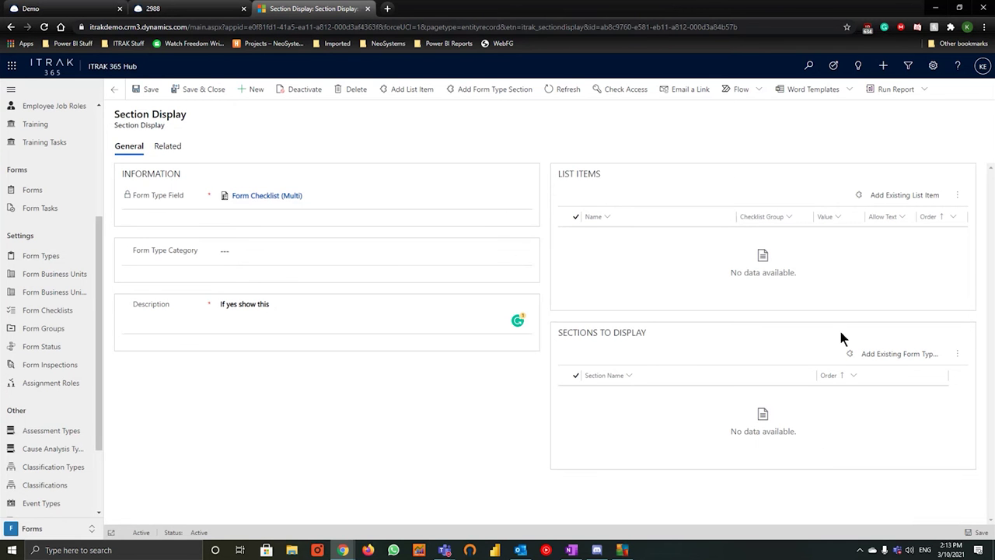
pyautogui.click(552, 87)
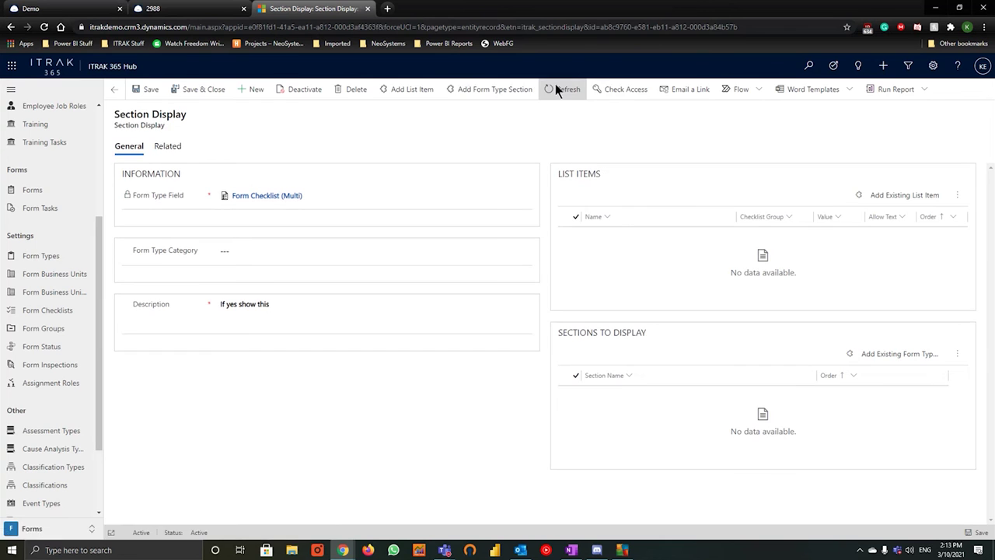
# - Search the checklist items for "yes" again and add Group 1's Yes item to the section display
pyautogui.click(412, 91)
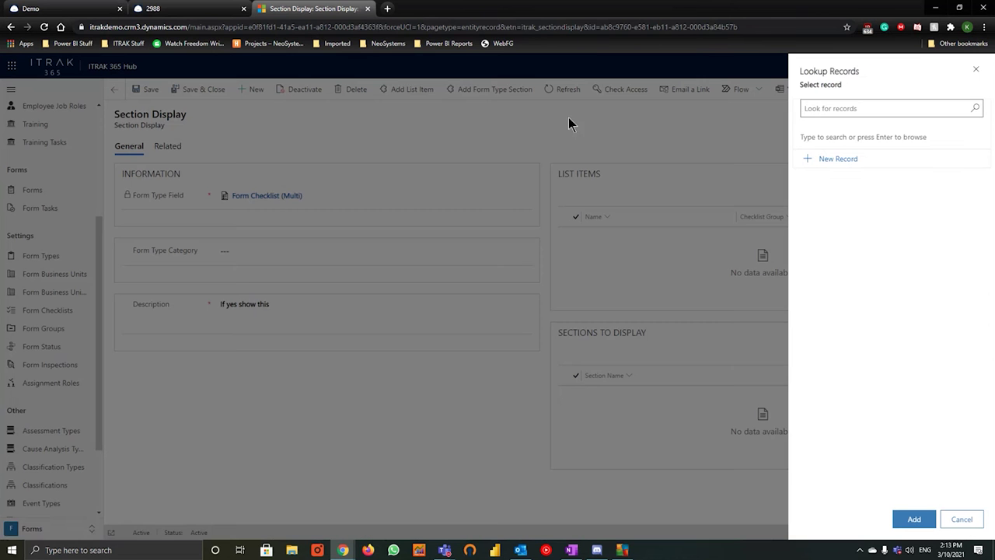
pyautogui.write('yes')
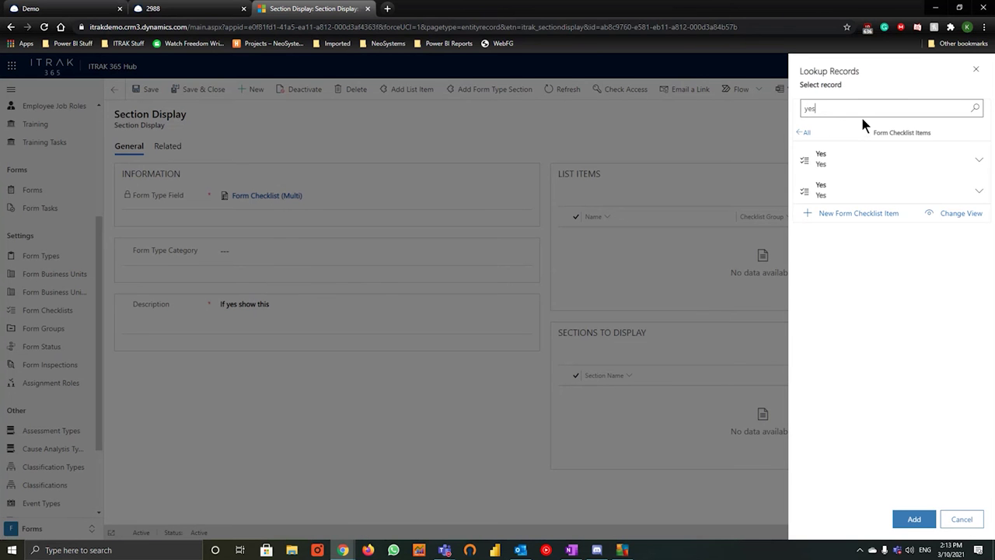
pyautogui.click(862, 163)
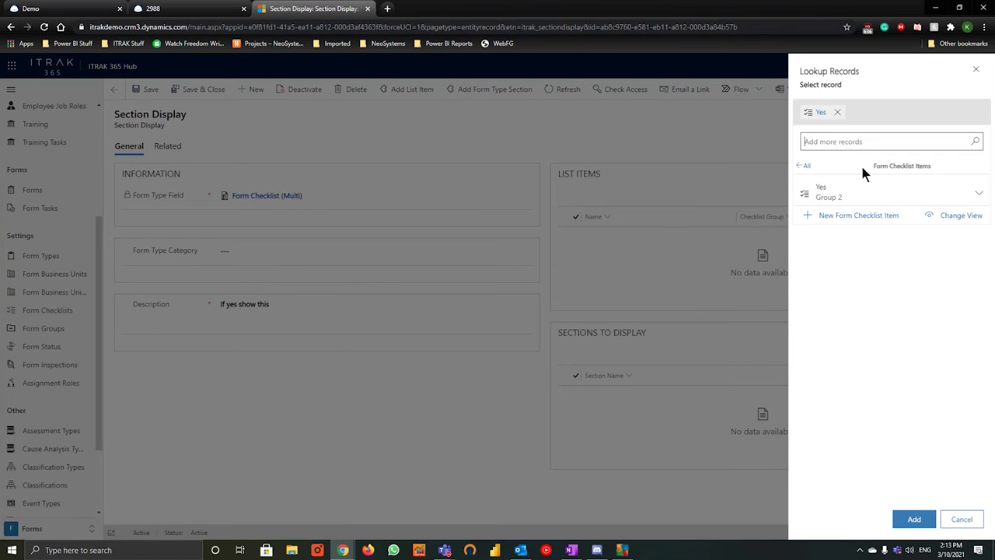
pyautogui.click(919, 519)
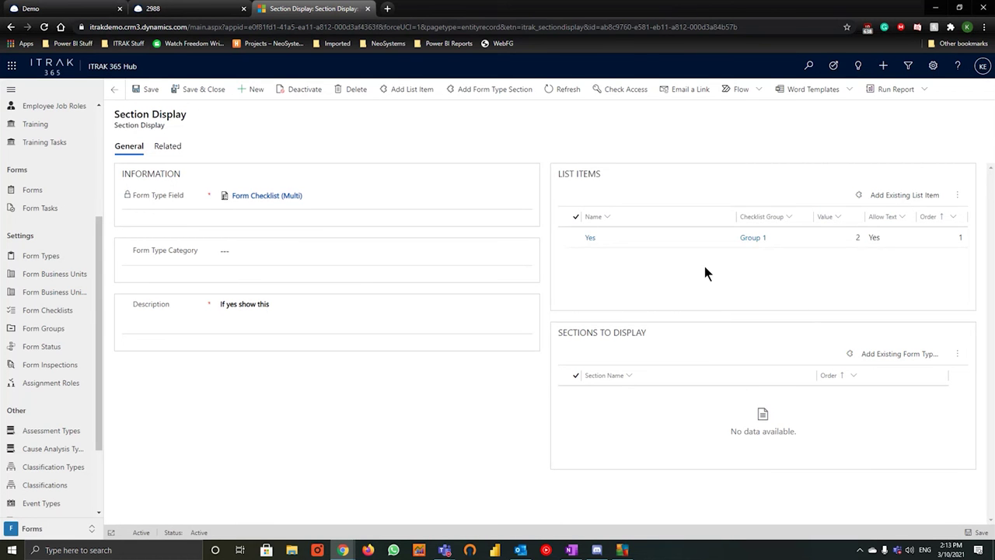
# - Add the Section Display Test form type section to the section display's sections to display
pyautogui.click(493, 93)
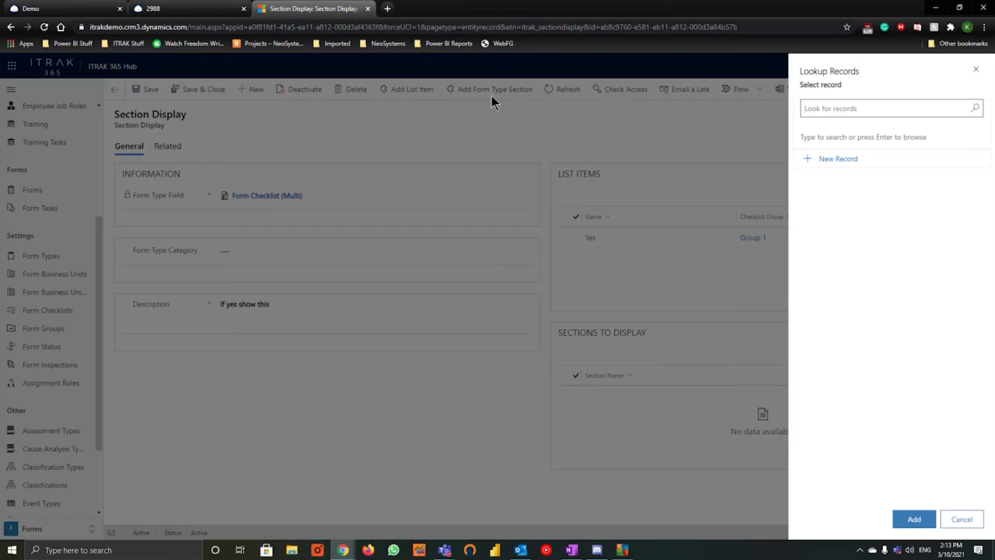
pyautogui.click(976, 109)
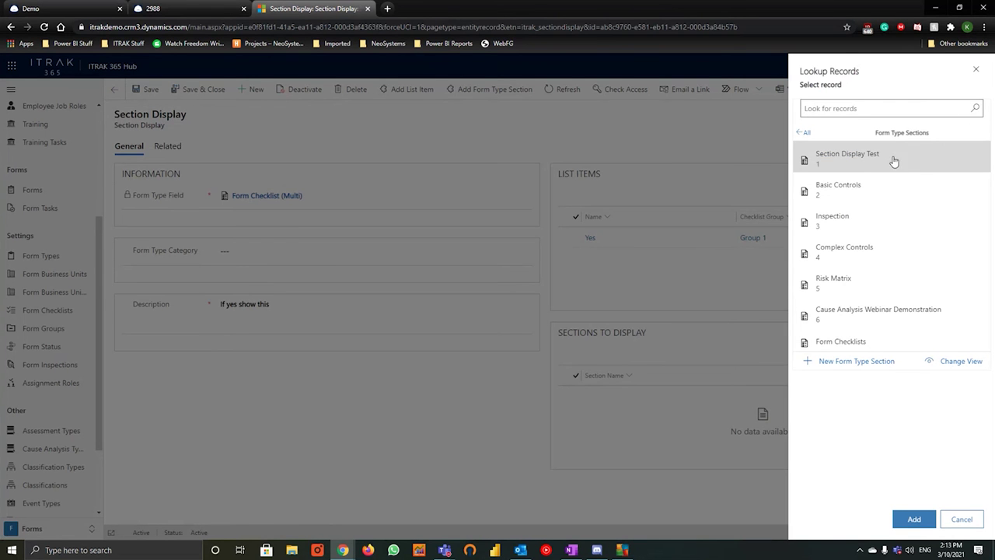
pyautogui.click(894, 160)
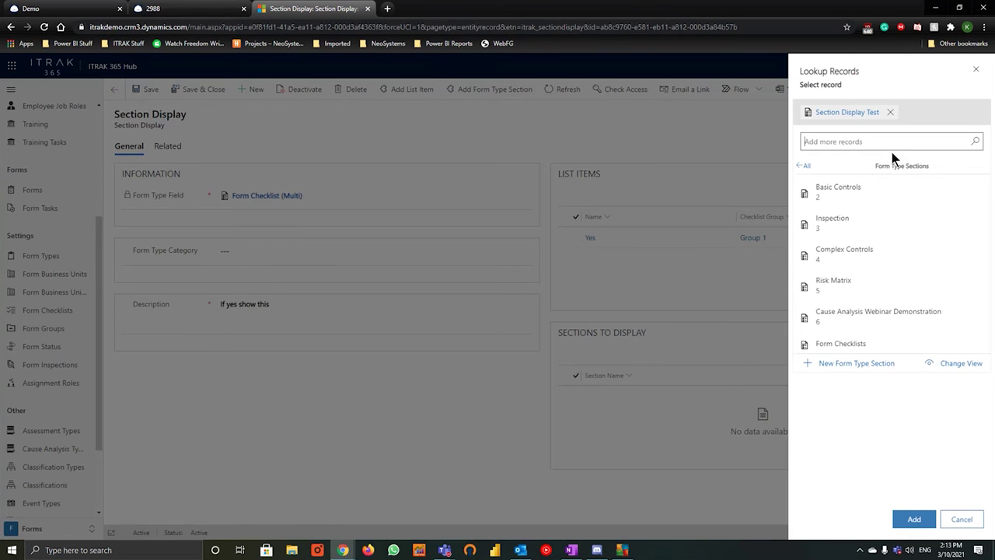
pyautogui.click(914, 520)
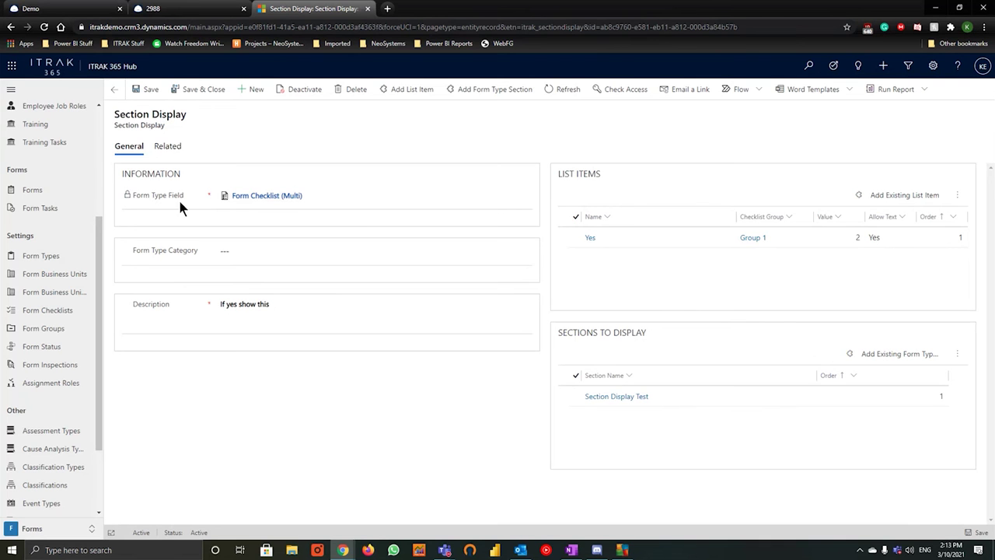
# - Change the section display's description to "If yes show section", then save and close the record
pyautogui.doubleClick(262, 306)
pyautogui.write('sec')
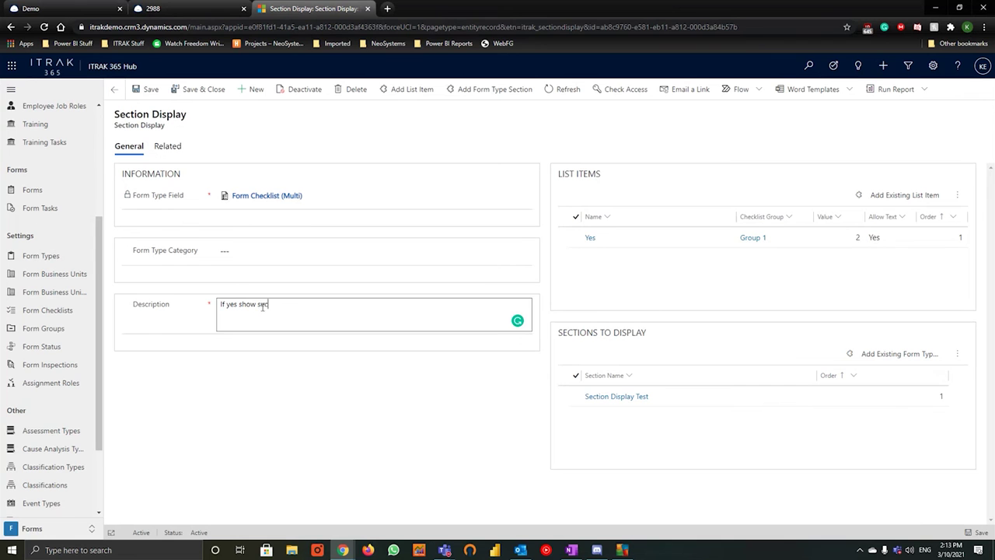
pyautogui.write('tion')
pyautogui.click(386, 429)
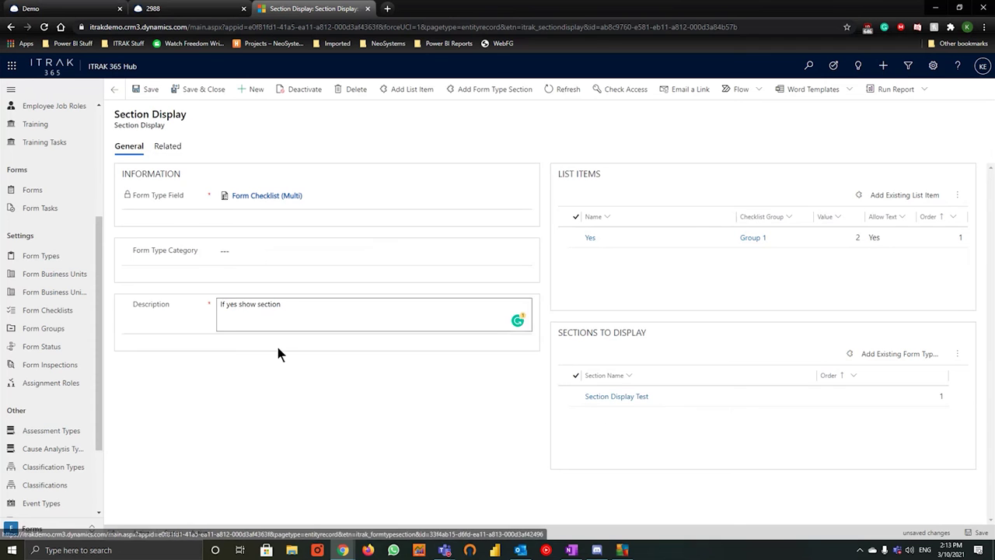
pyautogui.click(201, 90)
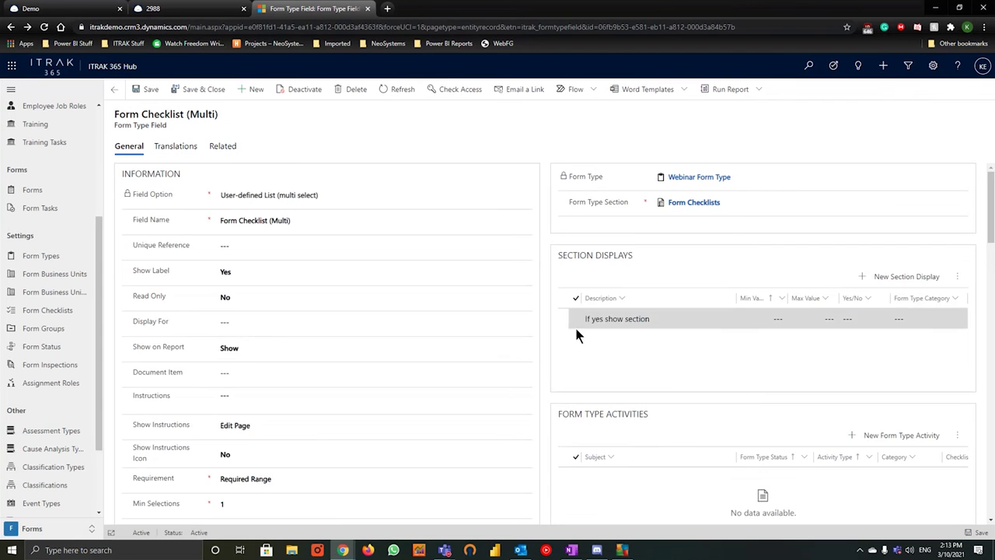
# - Look over the Form Checklist (Multi) field's settings and return to the Form Checklists section
pyautogui.scroll(-1, 556, 351)
pyautogui.scroll(-3, 547, 379)
pyautogui.scroll(4, 549, 387)
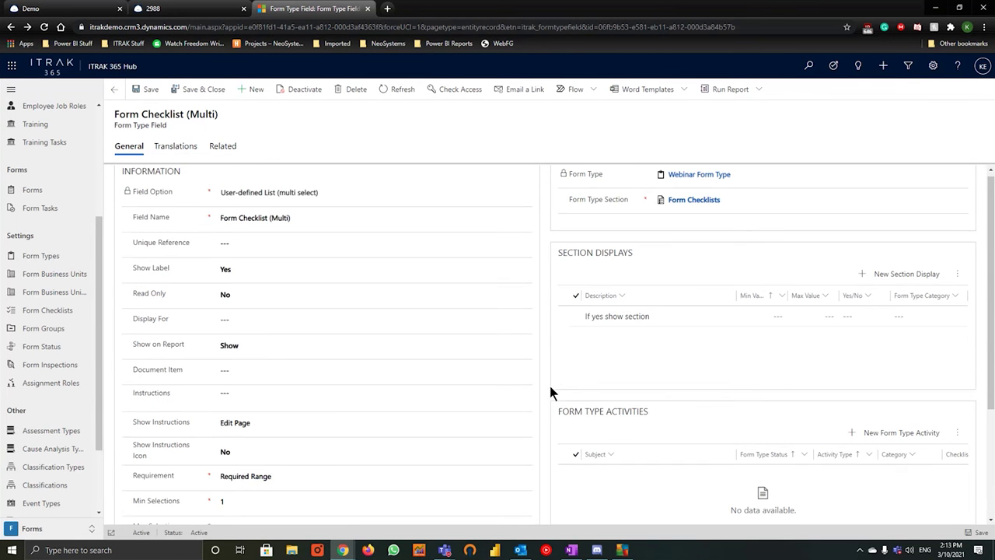
pyautogui.click(114, 90)
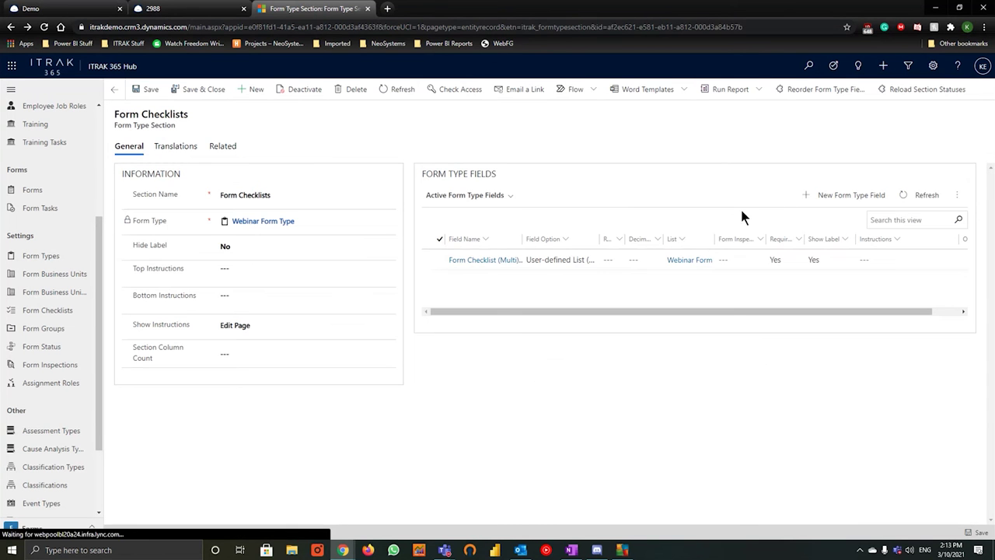
# - Switch to the Demo site and start a new Webinar Form Type form from the Webinar group
pyautogui.click(62, 9)
pyautogui.click(97, 97)
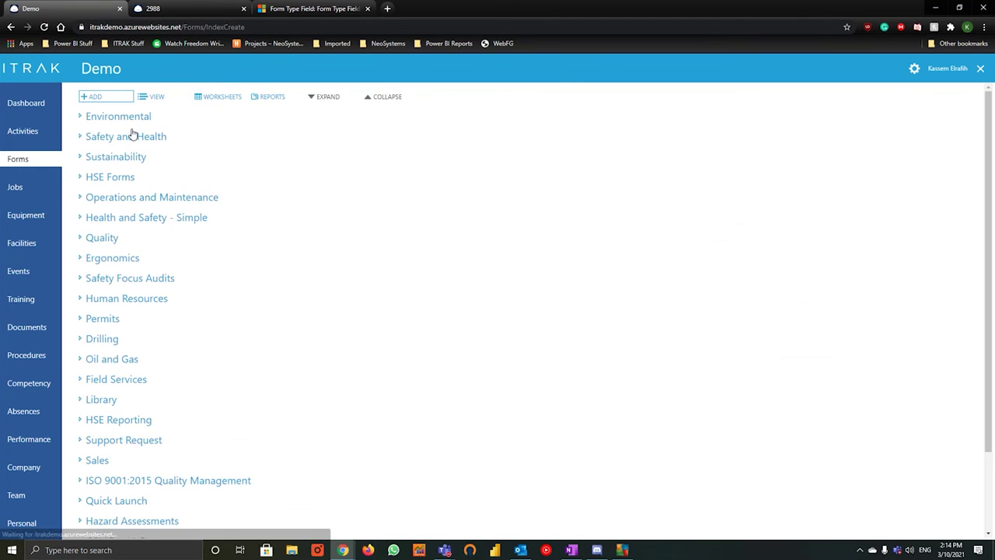
pyautogui.scroll(-1, 176, 223)
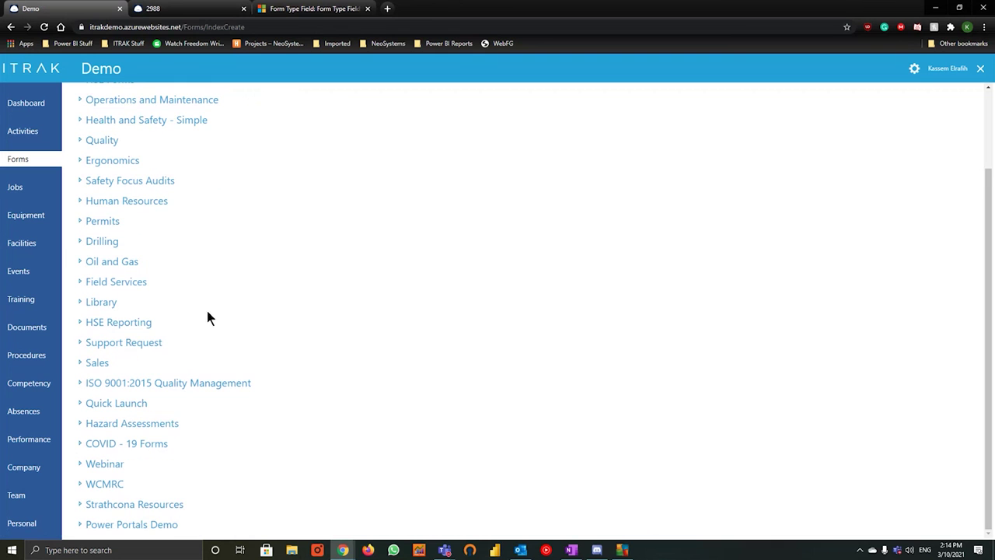
pyautogui.click(104, 464)
pyautogui.scroll(-1, 139, 464)
pyautogui.click(155, 463)
pyautogui.scroll(-1, 151, 483)
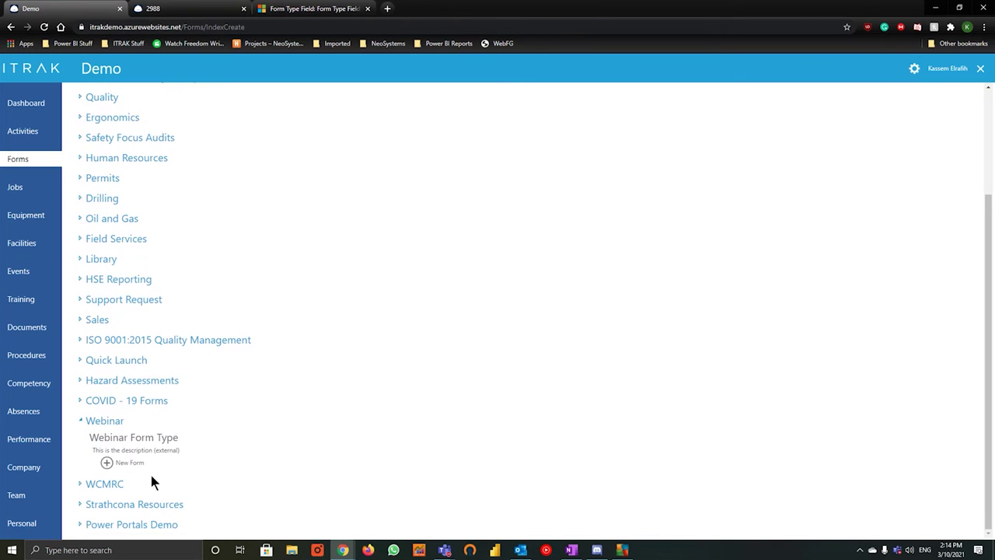
pyautogui.click(120, 465)
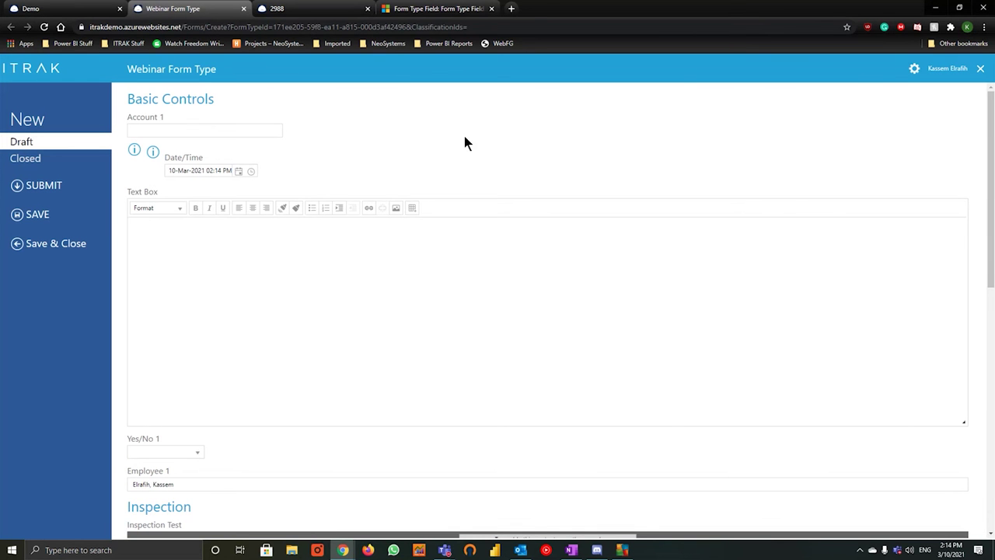
# - Save the new Webinar Form Type form to enable its Form Checklists content
pyautogui.scroll(-6, 485, 120)
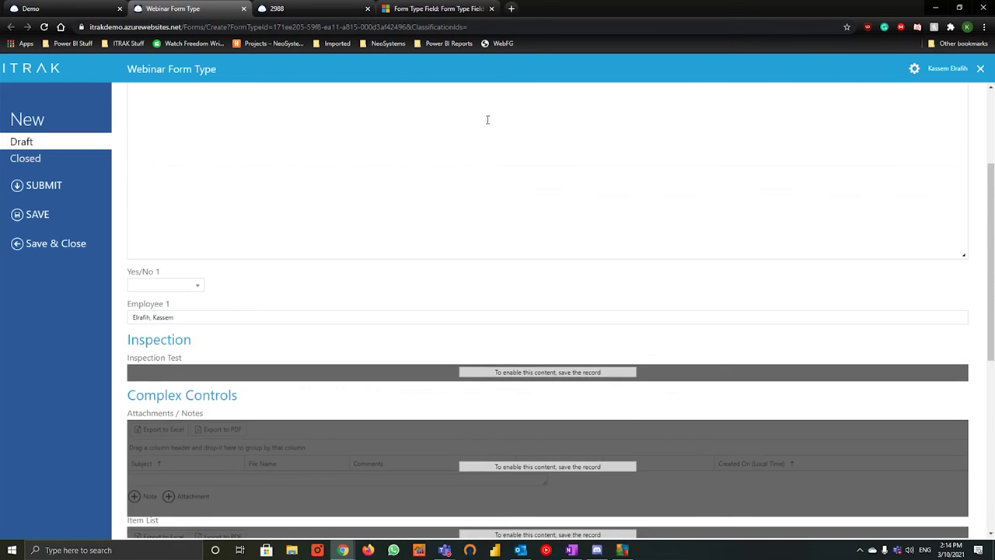
pyautogui.scroll(-1, 305, 271)
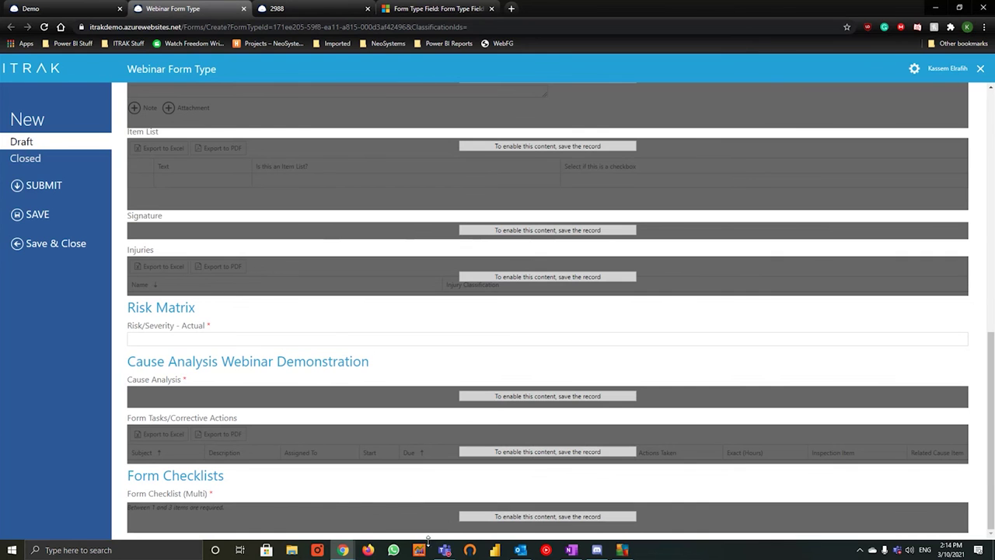
pyautogui.click(76, 218)
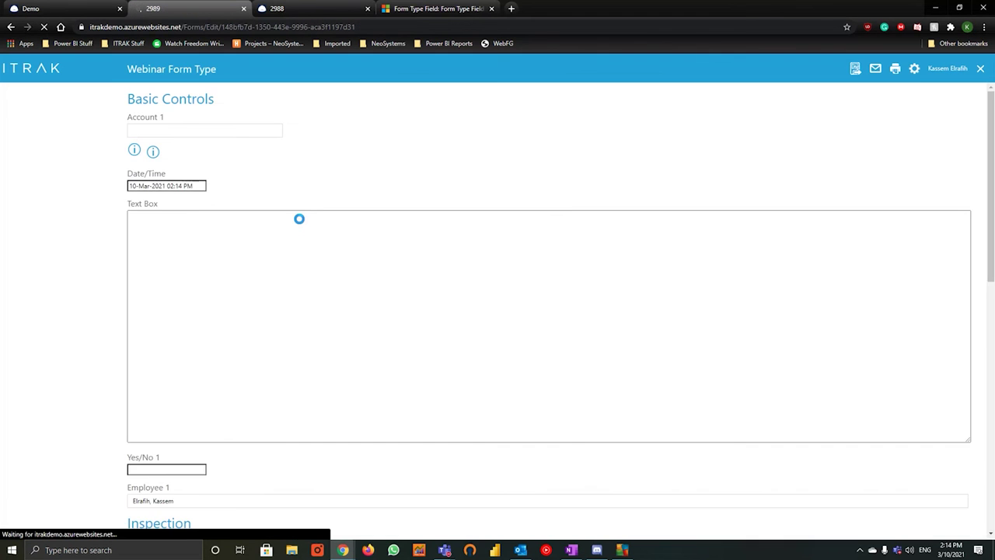
# - Select only Yes in Group 1 for the saved form's Form Checklist (Multi) field and confirm the selection
pyautogui.scroll(-10, 324, 234)
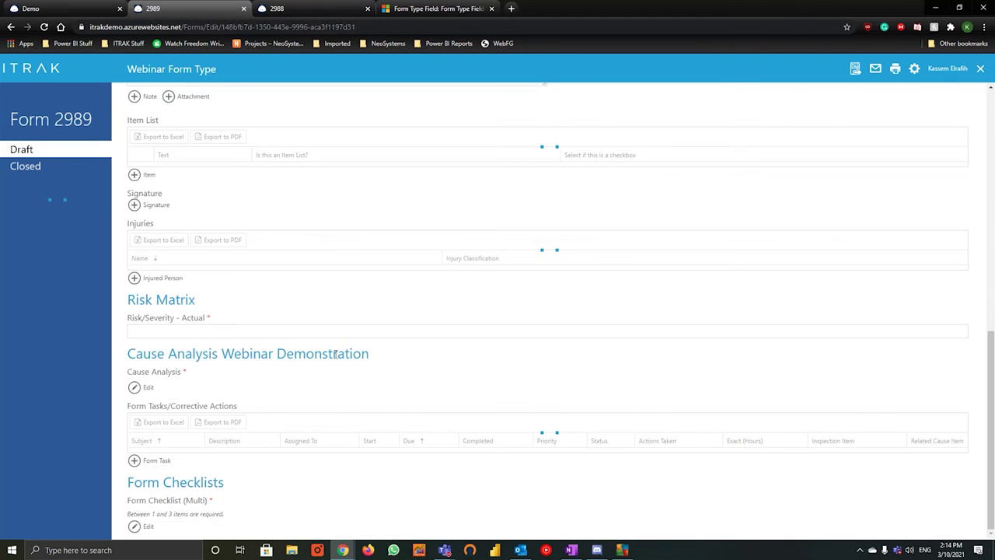
pyautogui.moveTo(224, 516); pyautogui.dragTo(140, 526)
pyautogui.click(189, 513)
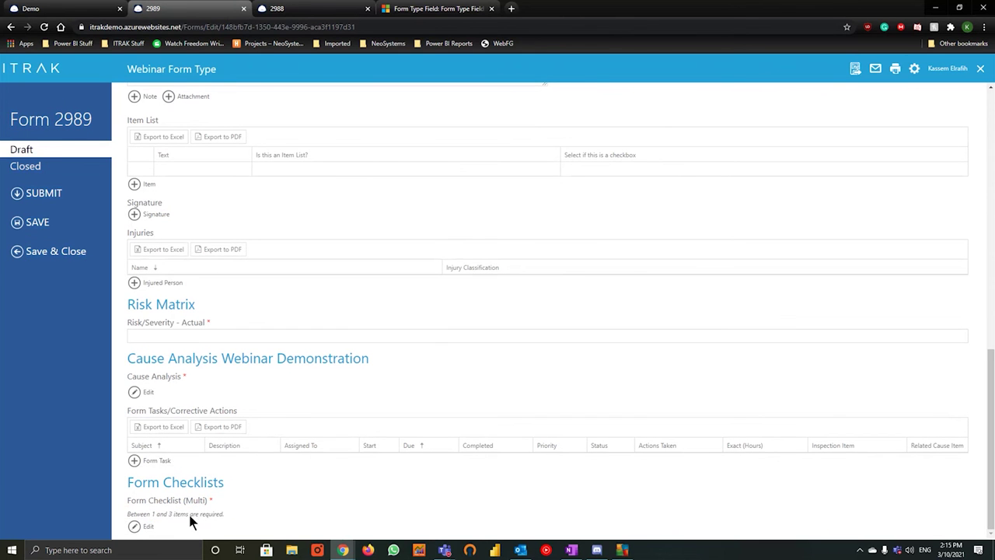
pyautogui.click(136, 527)
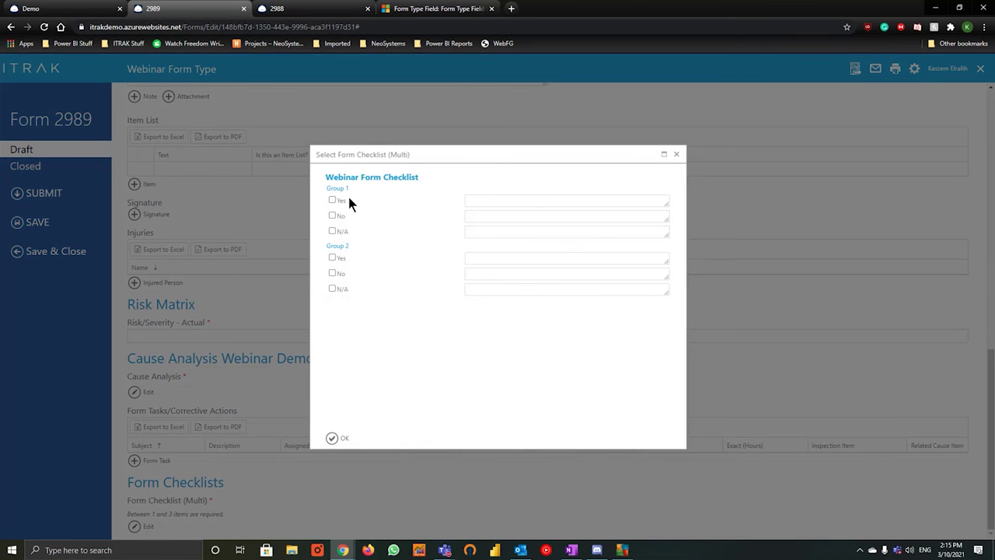
pyautogui.moveTo(349, 203); pyautogui.dragTo(399, 220)
pyautogui.click(436, 210)
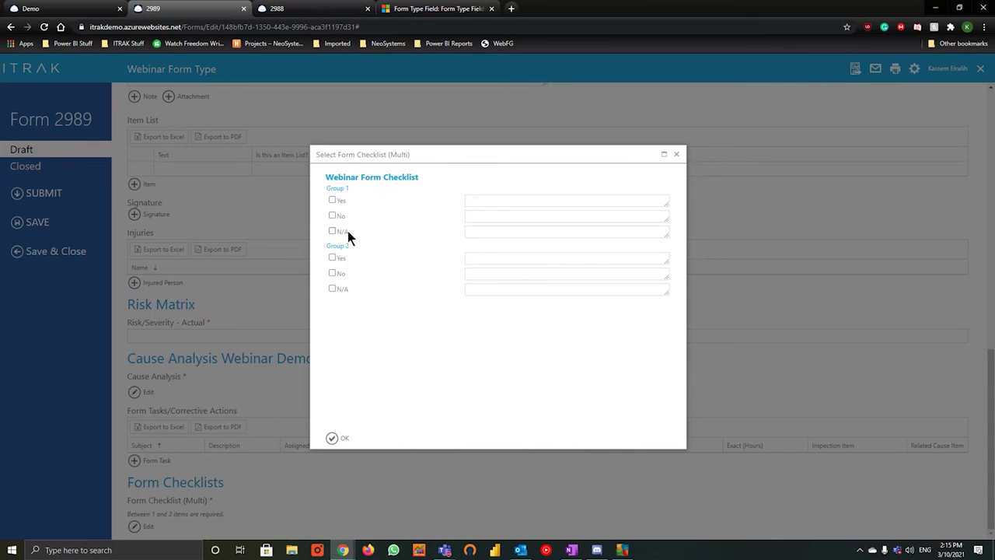
pyautogui.click(336, 199)
pyautogui.click(339, 288)
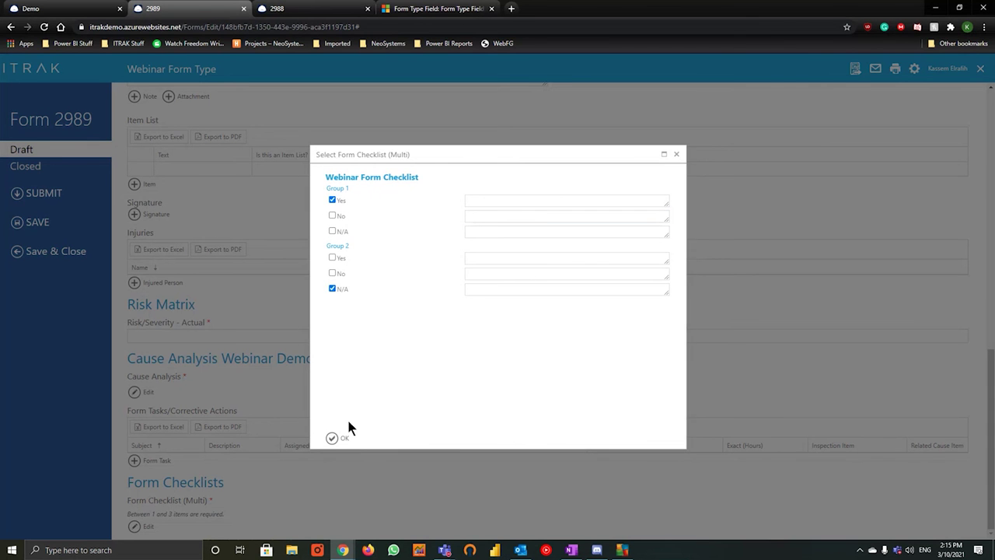
pyautogui.click(341, 288)
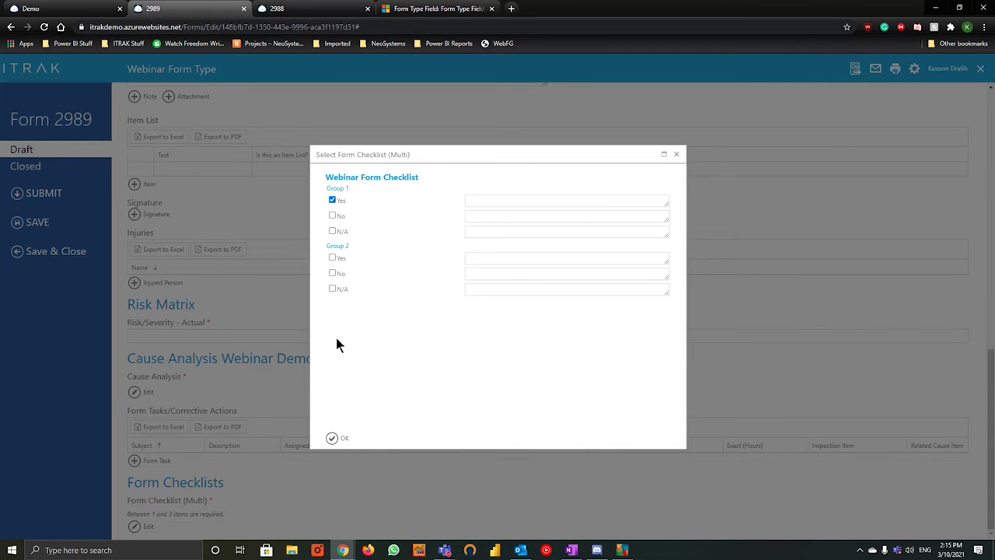
pyautogui.click(345, 440)
pyautogui.scroll(-1, 306, 467)
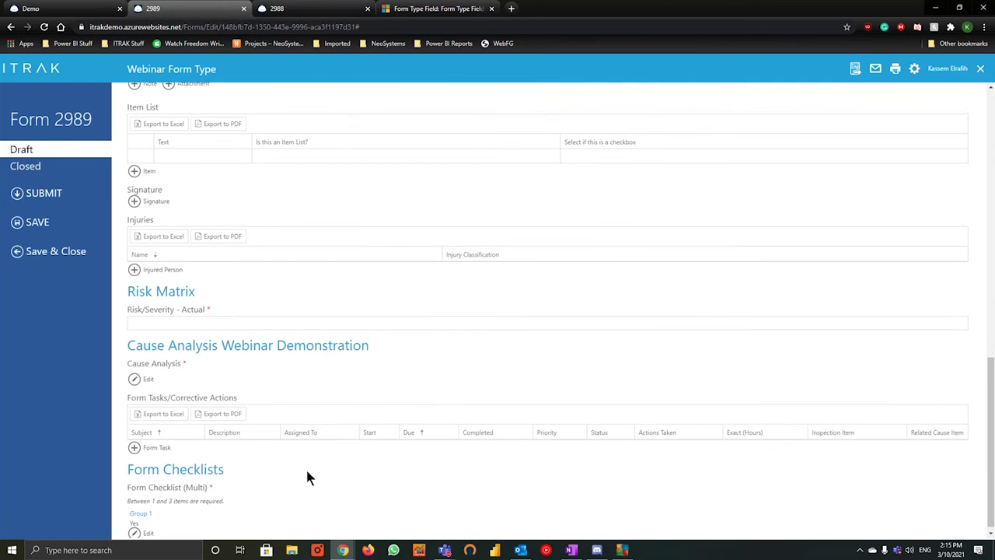
# - Also select No and N/A in Group 1 and Yes in Group 2 for Form Checklist (Multi)
pyautogui.click(148, 528)
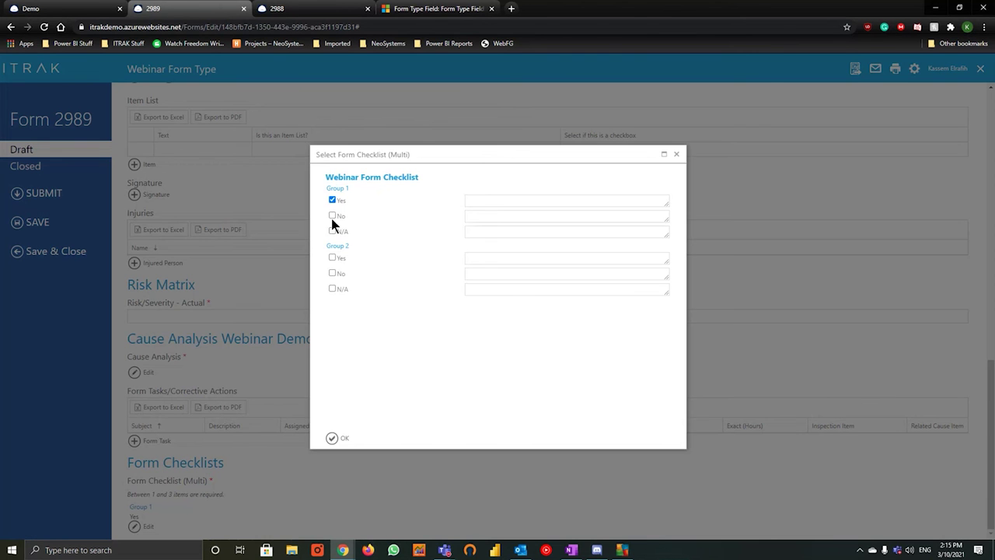
pyautogui.click(334, 217)
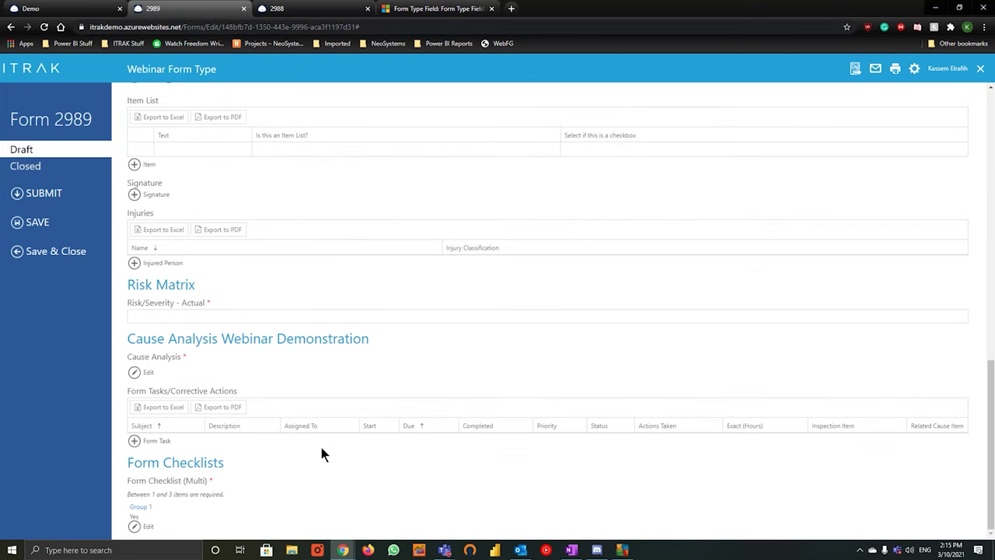
pyautogui.scroll(-2, 322, 449)
# - Deselect No and N/A in Group 1 of Form Checklist (Multi), keeping Yes in both groups
pyautogui.click(144, 529)
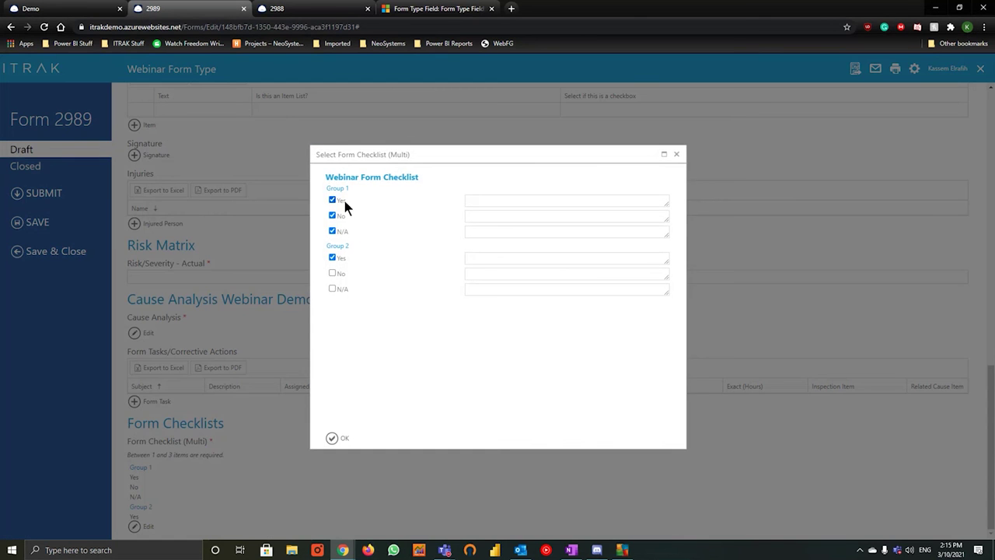
pyautogui.click(332, 258)
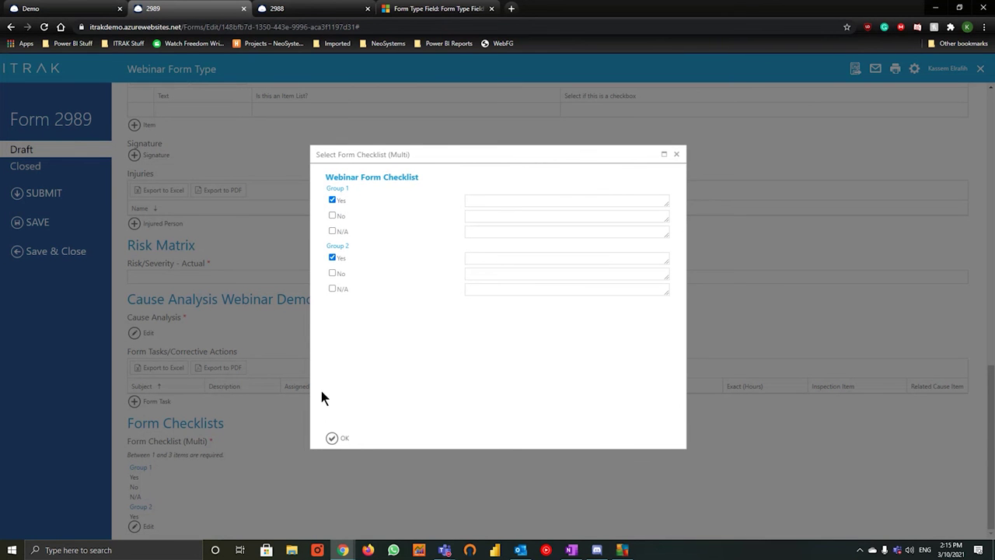
pyautogui.click(333, 438)
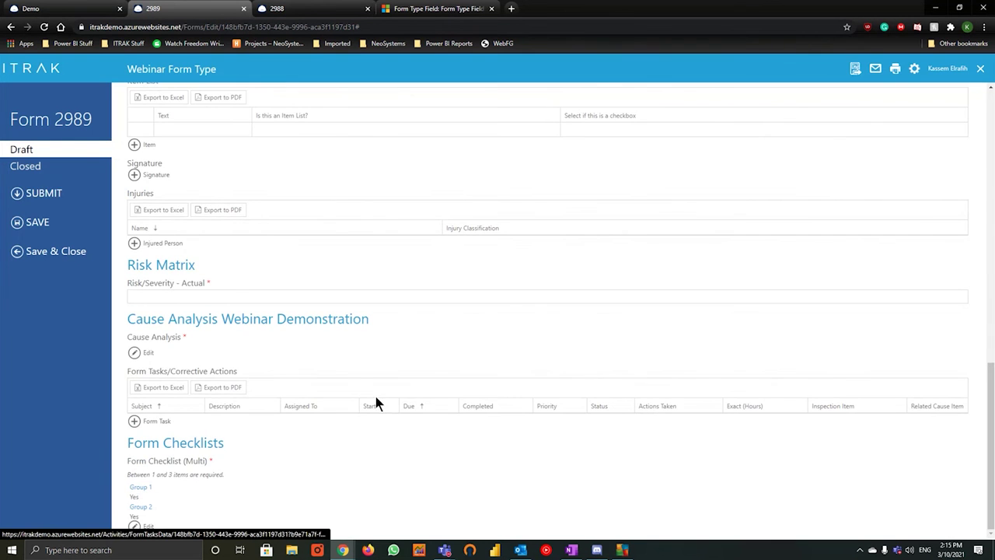
# - Set Yes/No 1 to Yes and check the form for the Section Display Test section
pyautogui.scroll(9, 381, 428)
pyautogui.scroll(-2, 393, 431)
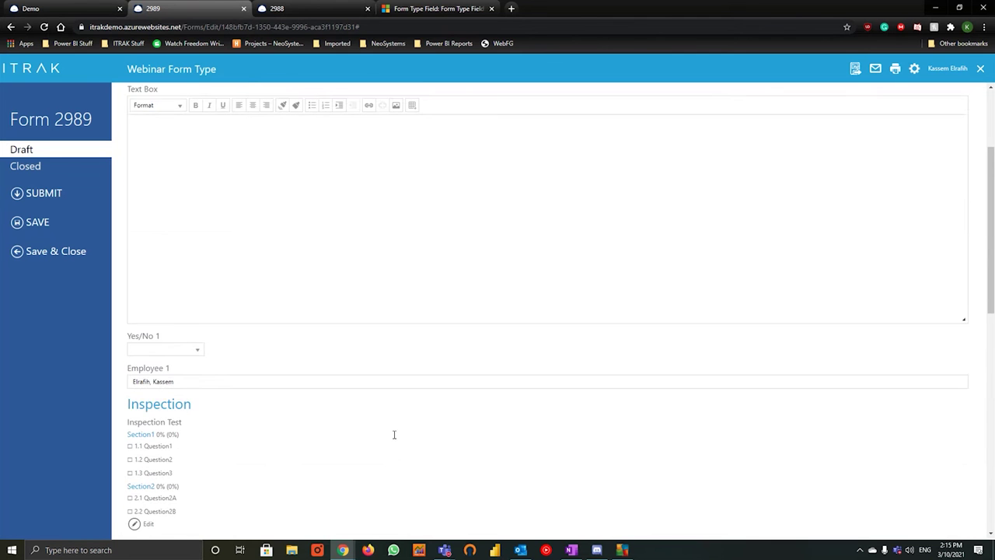
pyautogui.scroll(-6, 394, 435)
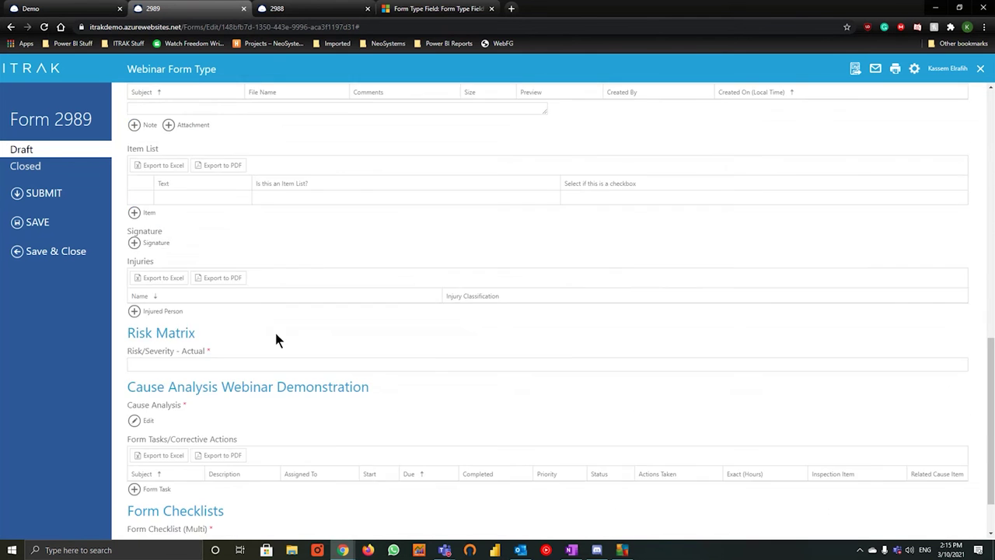
pyautogui.scroll(4, 234, 272)
pyautogui.scroll(-4, 202, 175)
pyautogui.scroll(3, 394, 338)
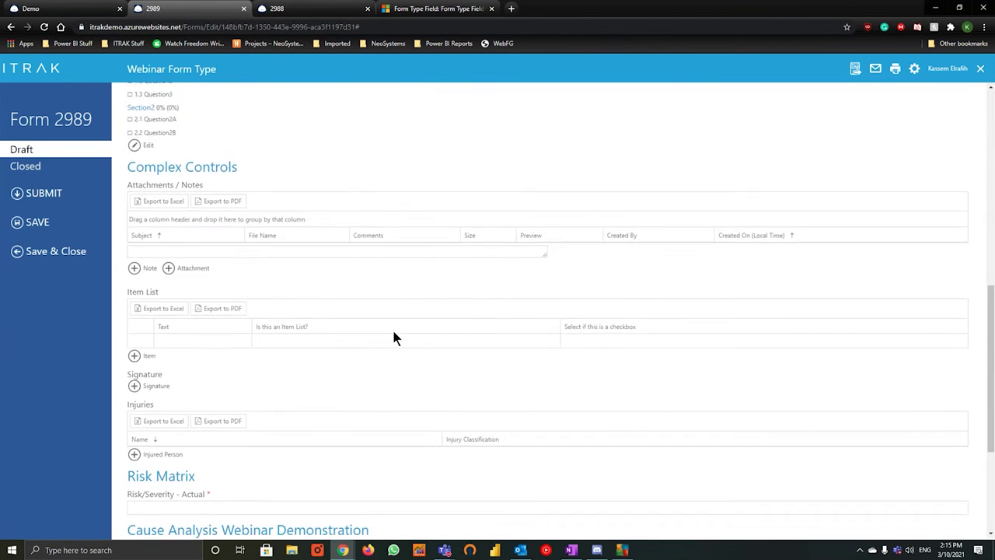
pyautogui.scroll(10, 394, 338)
pyautogui.moveTo(329, 158); pyautogui.dragTo(329, 136)
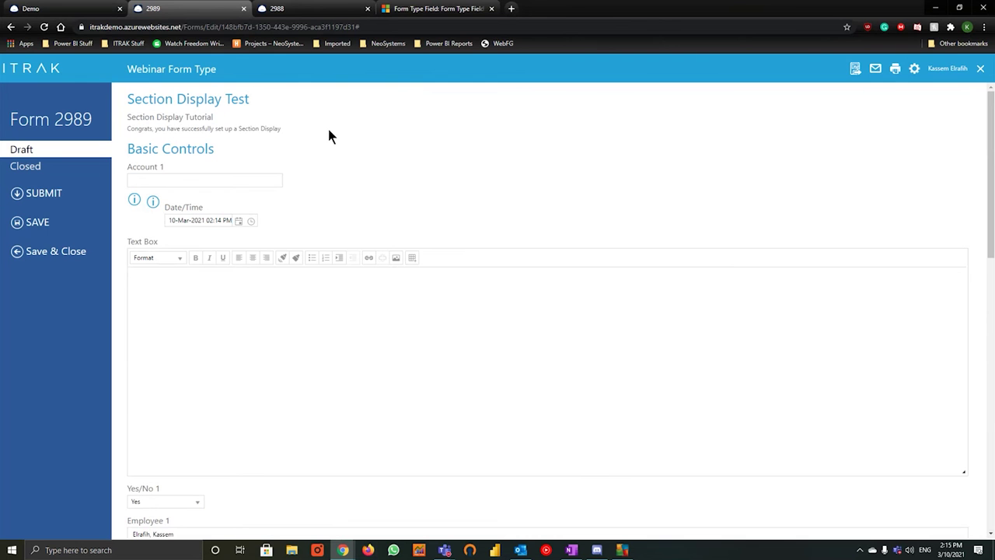
# - Switch back to ITRAK 365 Hub and set the new Form Checklists field's option to User-defined List (single select)
pyautogui.click(449, 8)
pyautogui.click(310, 185)
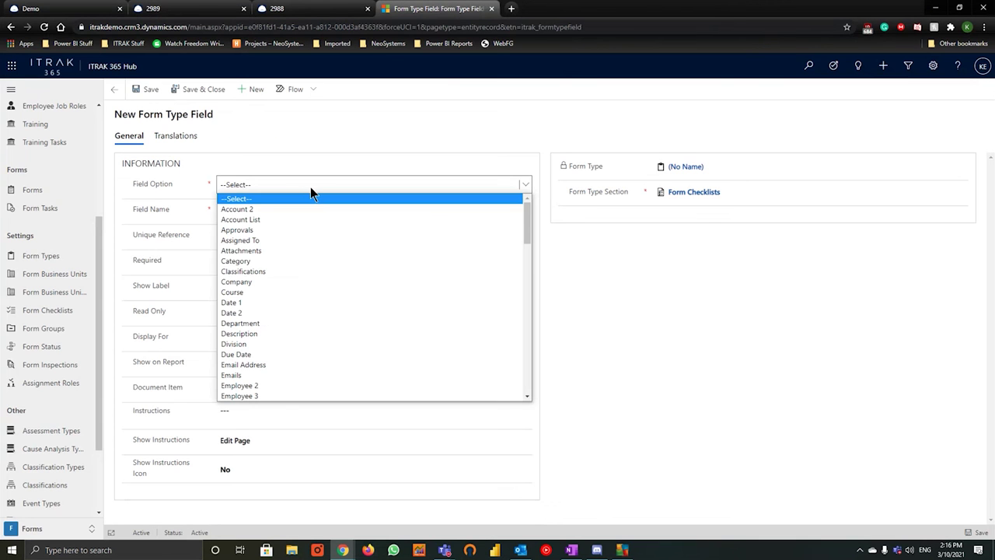
pyautogui.scroll(-5, 334, 222)
pyautogui.scroll(-10, 332, 233)
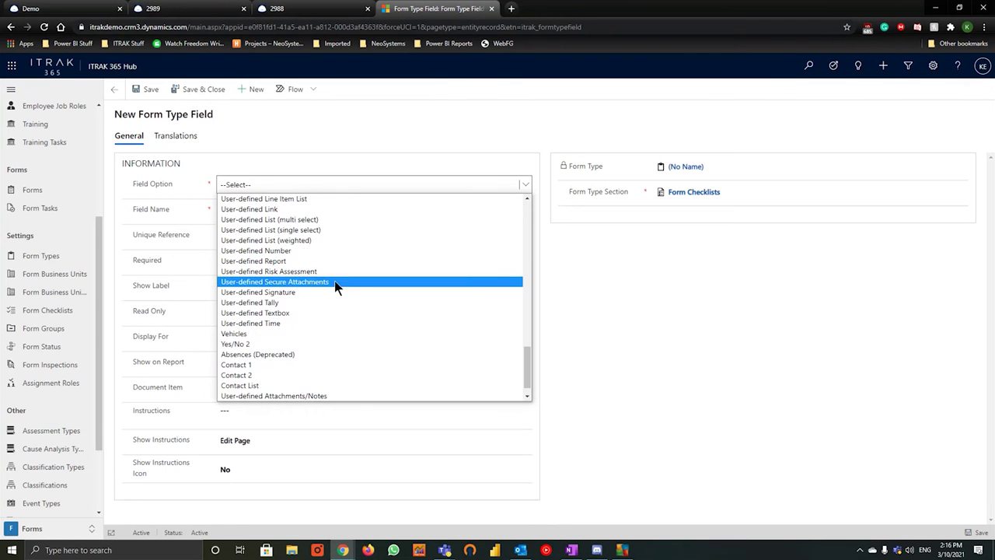
pyautogui.click(315, 230)
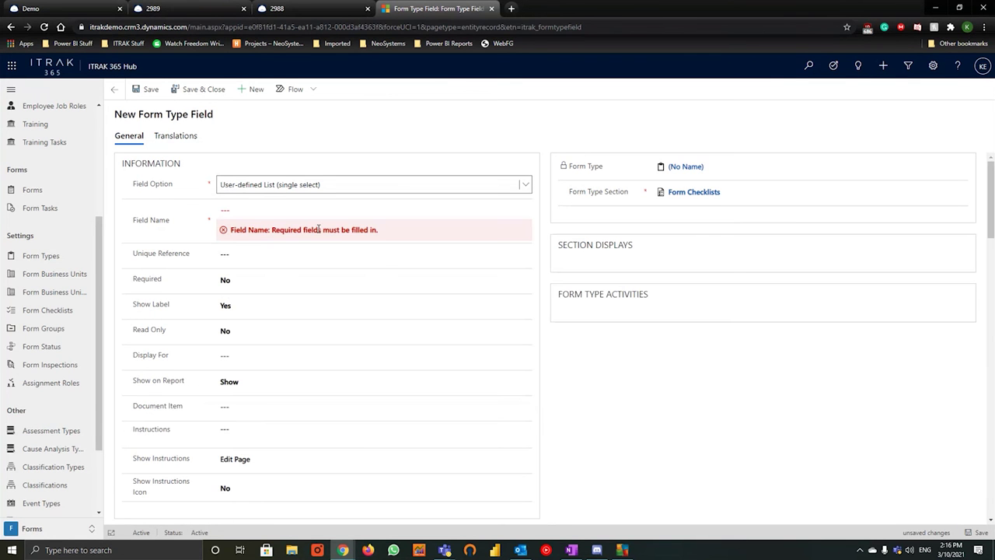
# - Name the new field Form Checklist (Single), set its list to Webinar Form Checklist, and save it
pyautogui.click(317, 217)
pyautogui.write('Form checklis')
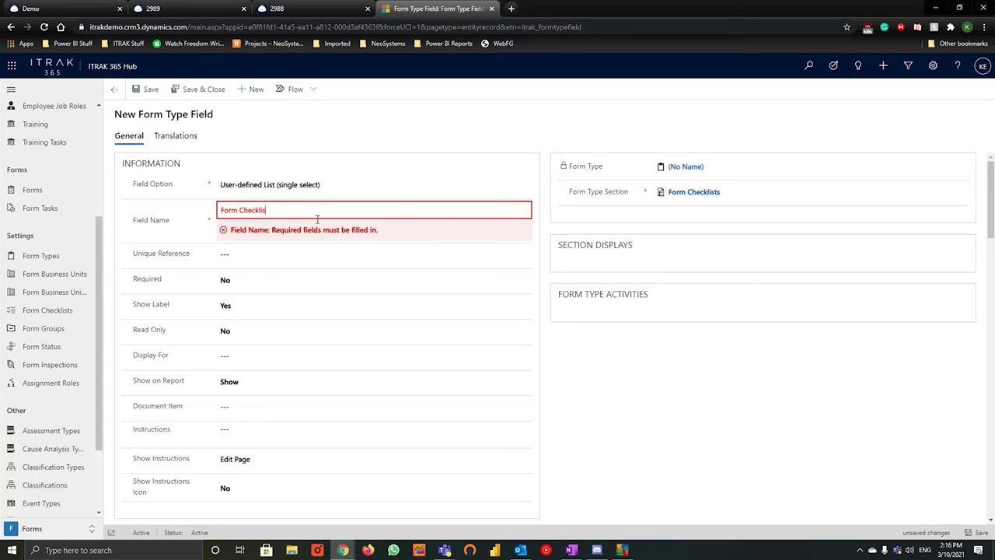
pyautogui.write('ngle)')
pyautogui.scroll(-3, 336, 293)
pyautogui.click(404, 420)
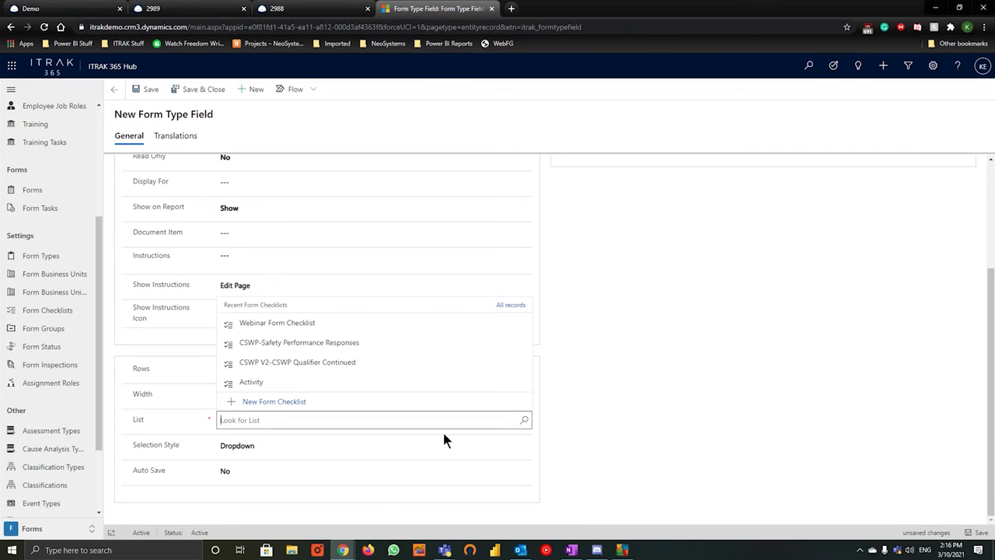
pyautogui.click(257, 325)
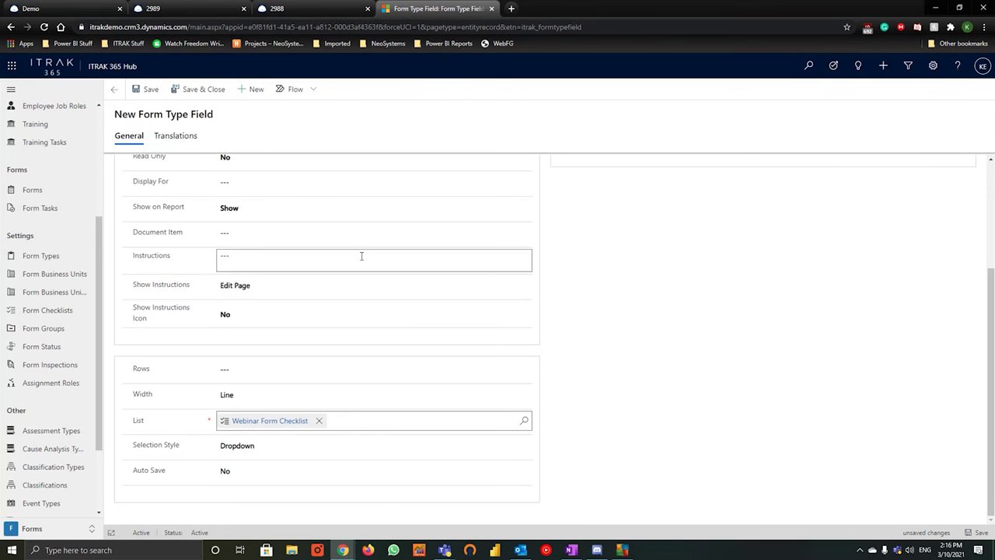
pyautogui.click(184, 89)
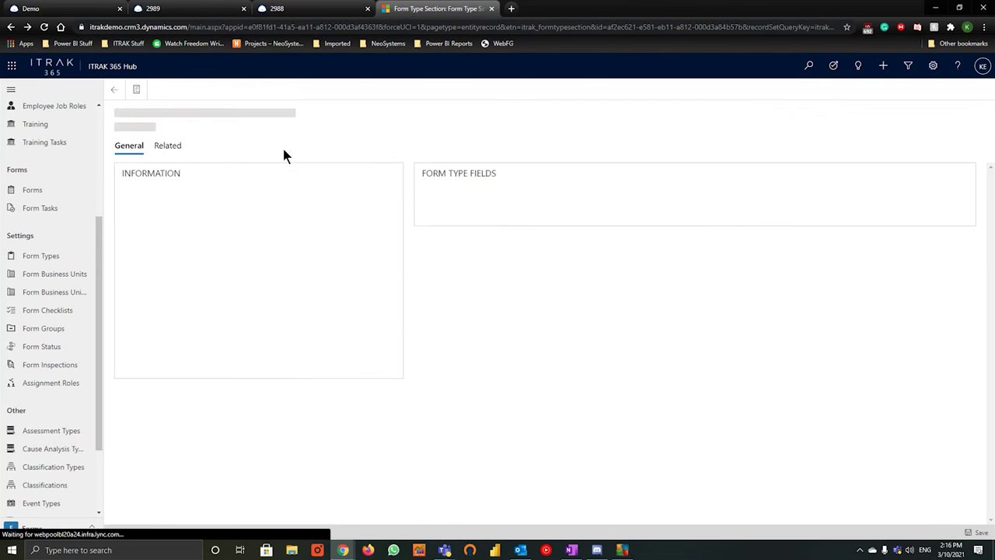
# - Switch to form 2989, reload it without keeping unsaved changes, and go to the Form Checklists section
pyautogui.click(207, 11)
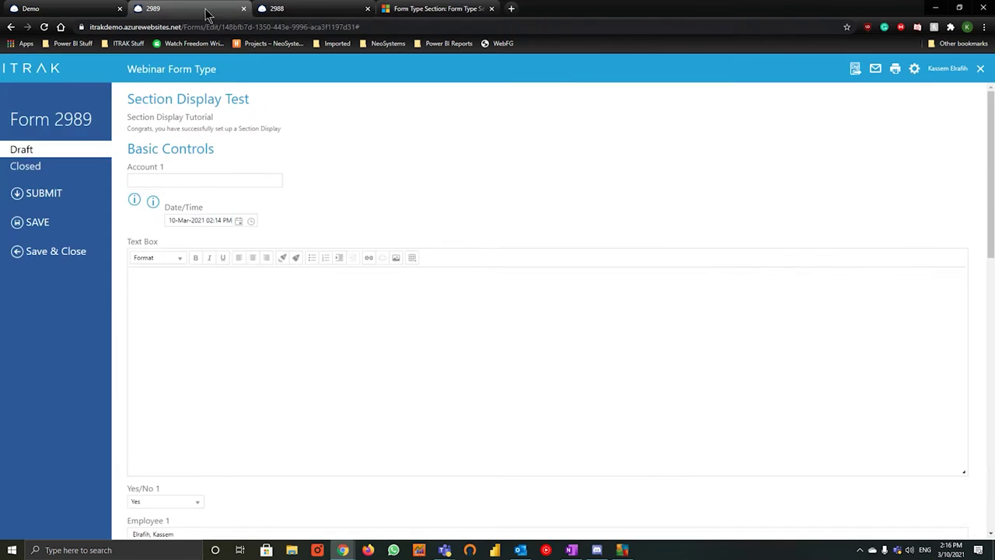
pyautogui.click(311, 10)
pyautogui.click(148, 9)
pyautogui.click(45, 27)
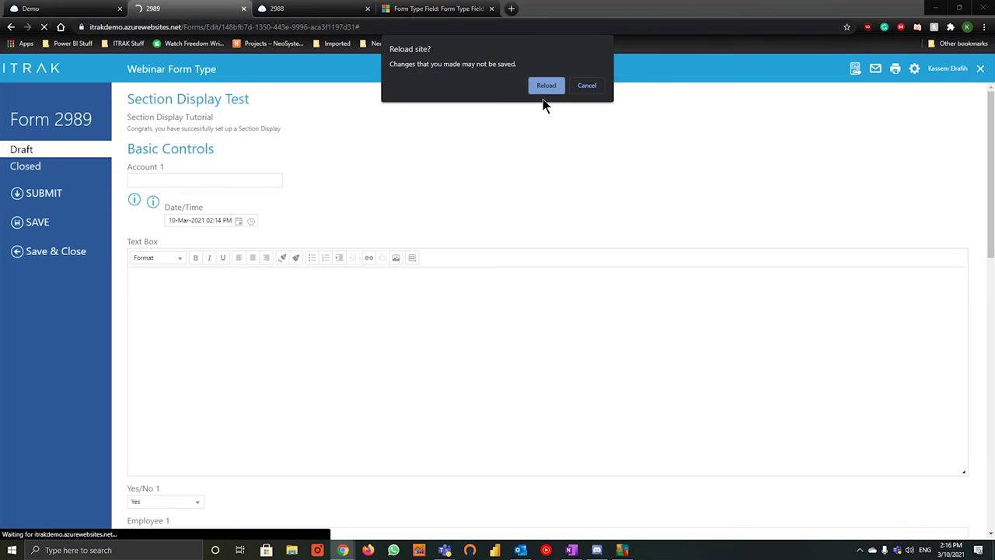
pyautogui.click(547, 87)
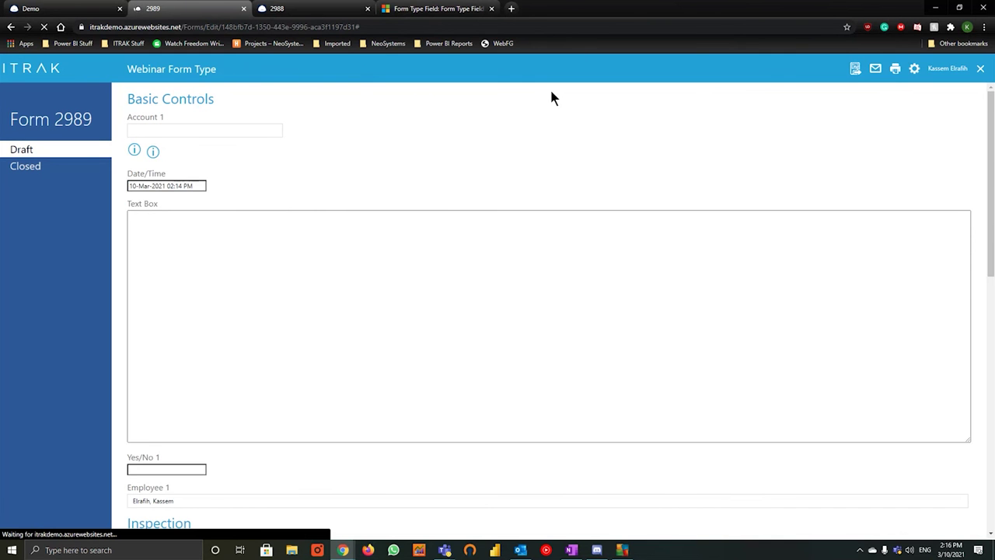
pyautogui.scroll(-15, 537, 93)
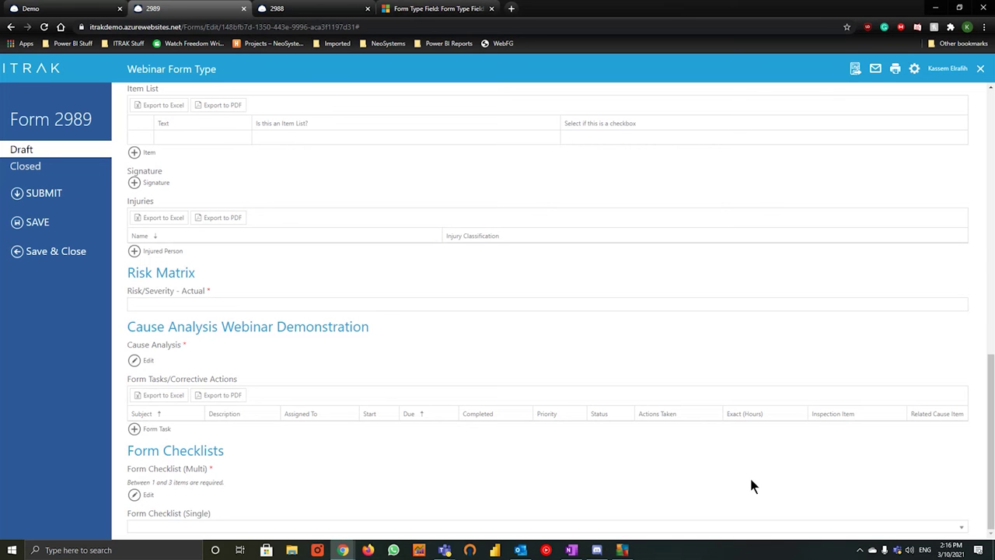
# - Choose the first Yes option, from Group 1, in Form Checklist (Single)
pyautogui.click(962, 528)
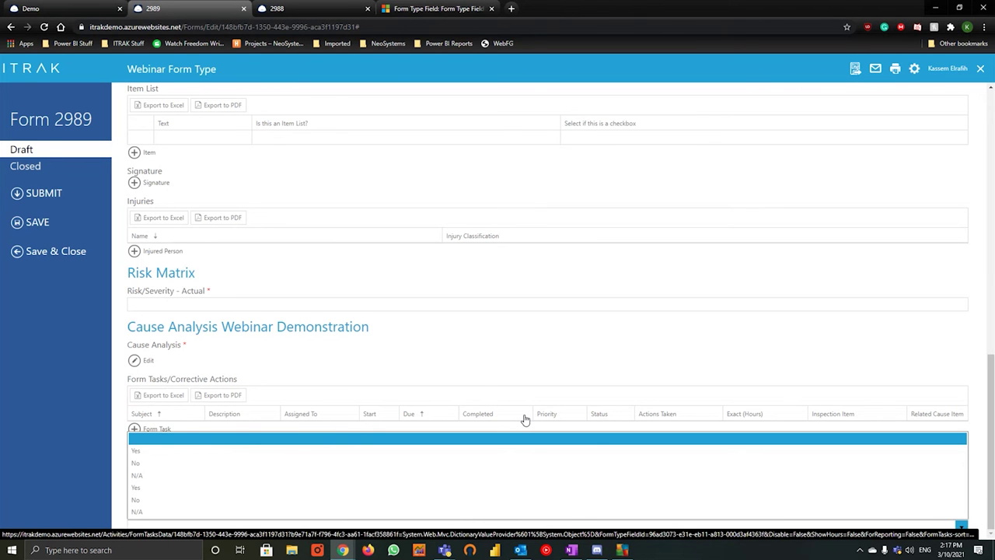
pyautogui.click(371, 454)
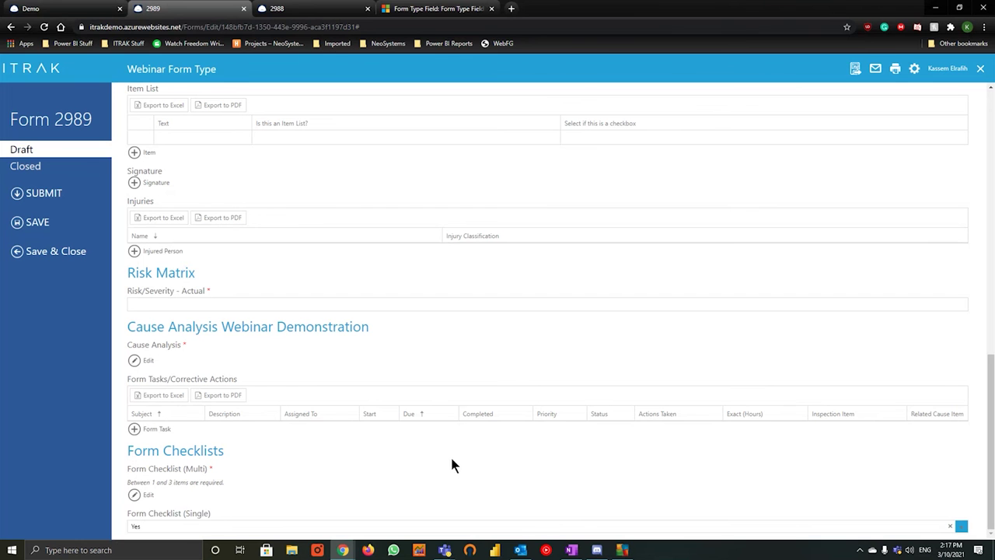
pyautogui.moveTo(129, 520); pyautogui.dragTo(278, 524)
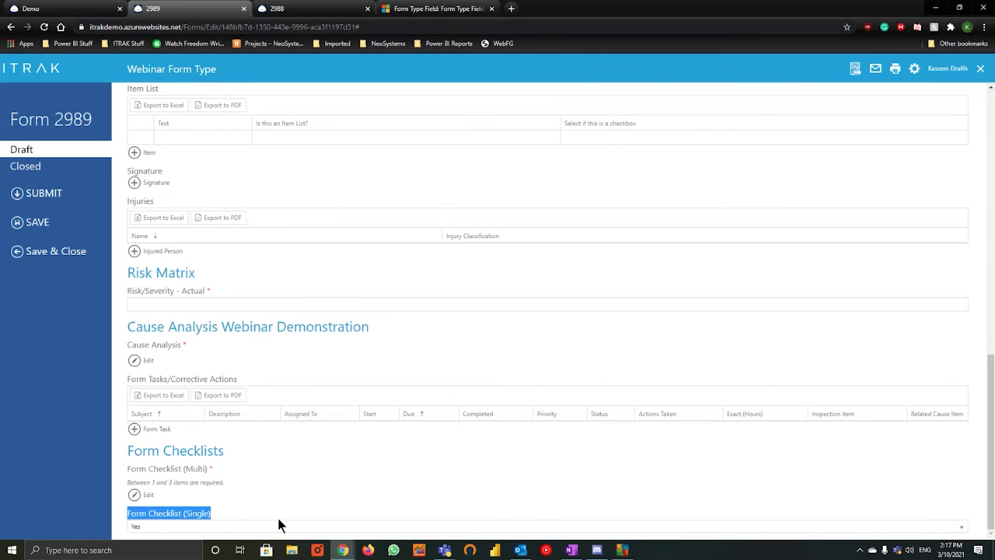
pyautogui.click(817, 492)
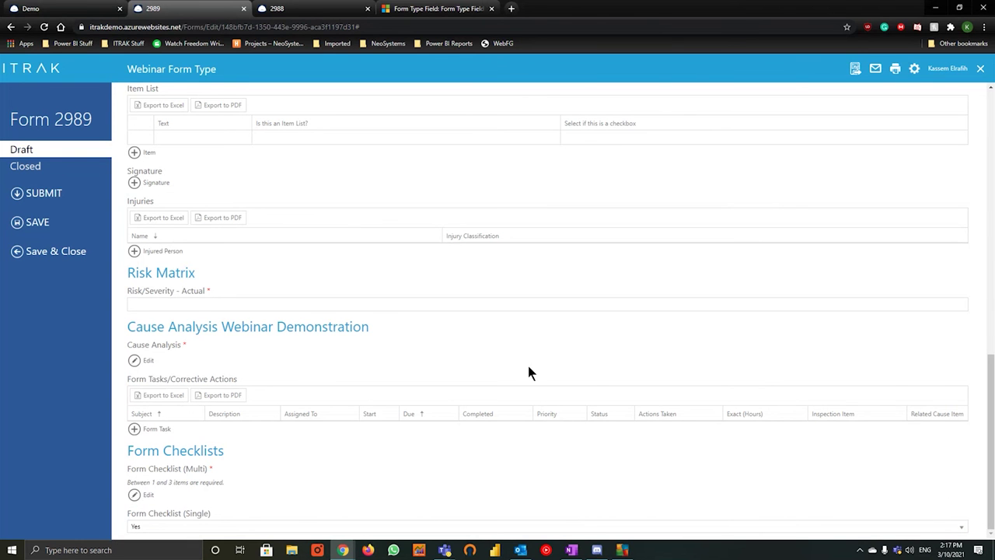
# - Switch back to ITRAK 365 Hub, set the Form Checklist (Single) field's width to 300 pixels, and save
pyautogui.click(435, 9)
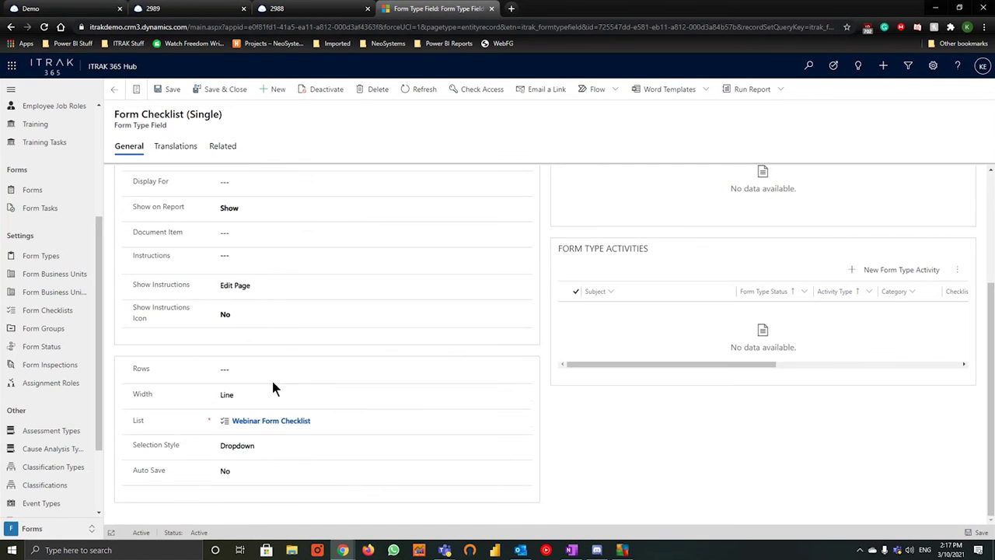
pyautogui.click(270, 395)
pyautogui.click(271, 440)
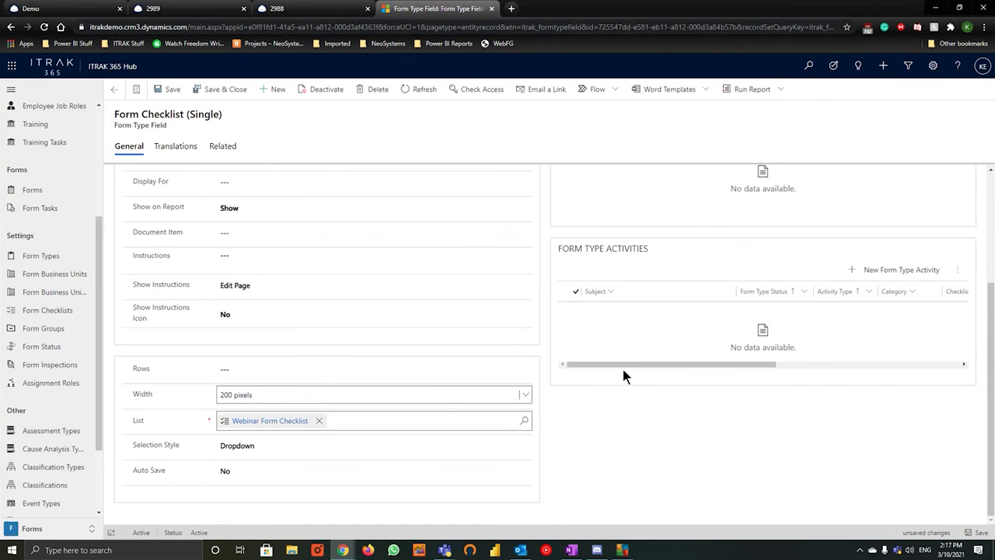
pyautogui.click(434, 394)
pyautogui.click(281, 450)
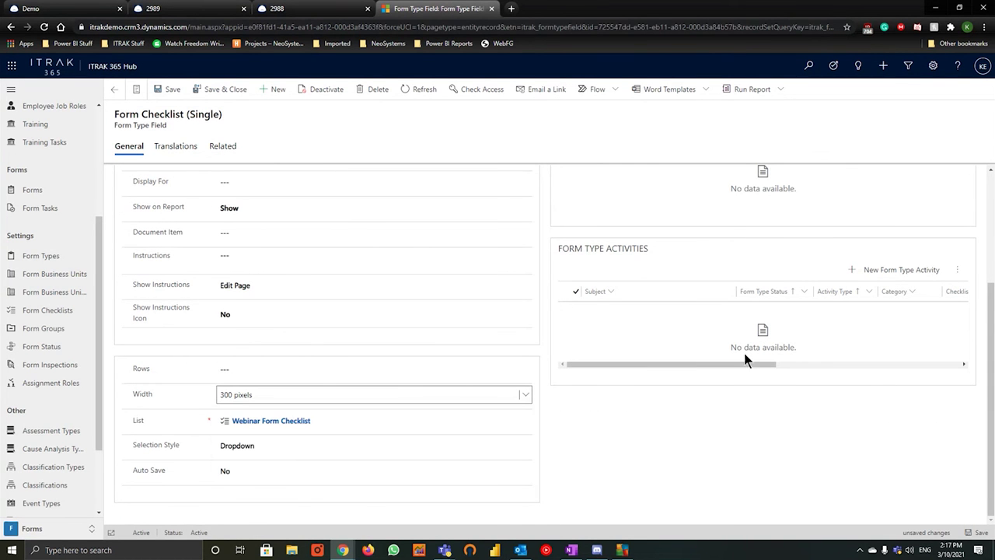
pyautogui.click(167, 90)
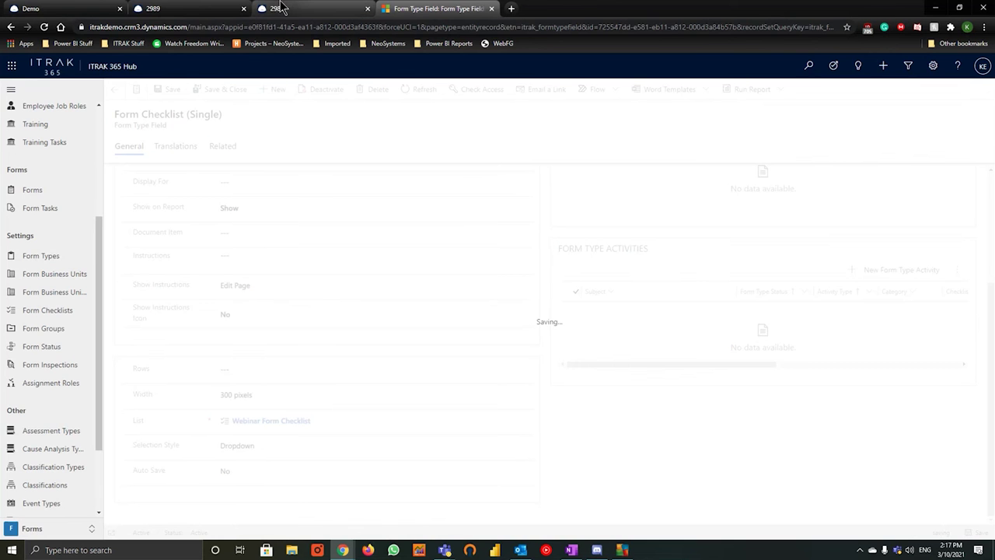
# - Return to form 2989 and reload it, discarding the unsaved changes
pyautogui.click(281, 7)
pyautogui.hotkey('ctrl', 'shift', 'Tab')
pyautogui.click(45, 27)
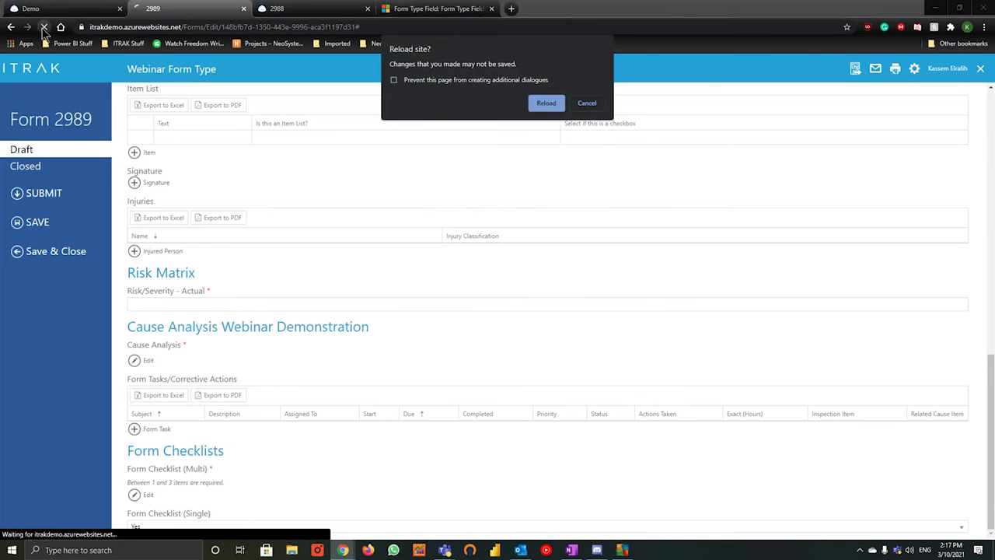
pyautogui.click(547, 104)
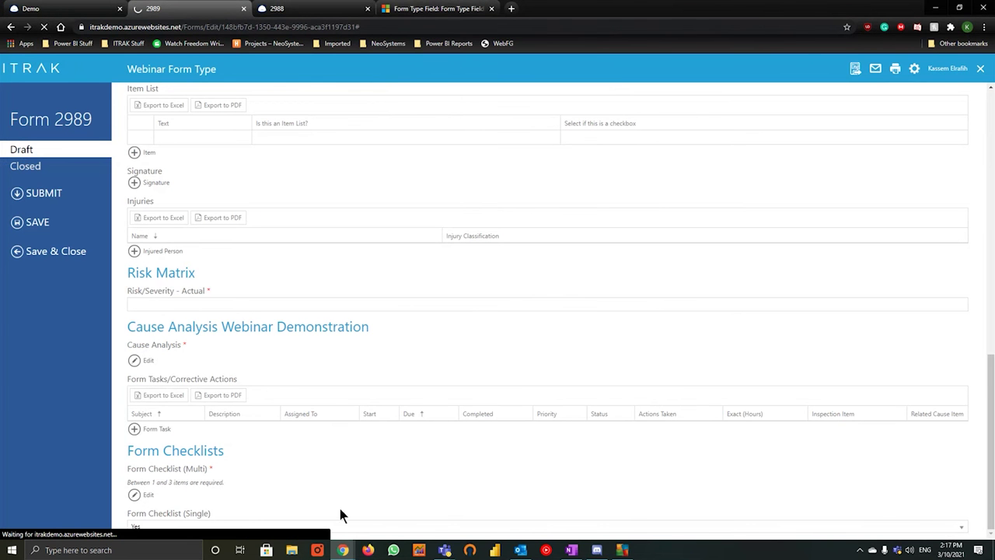
# - Back in ITRAK 365 Hub, set the Form Checklist (Single) field's selection style to Dialog and save
pyautogui.hotkey('ctrl', 'Tab')
pyautogui.hotkey('ctrl', 'Tab')
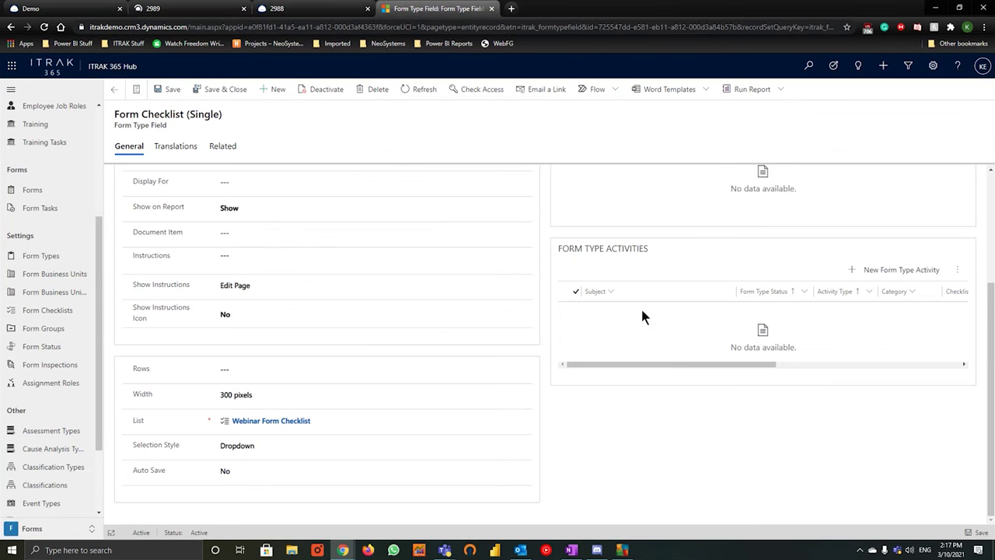
pyautogui.click(304, 441)
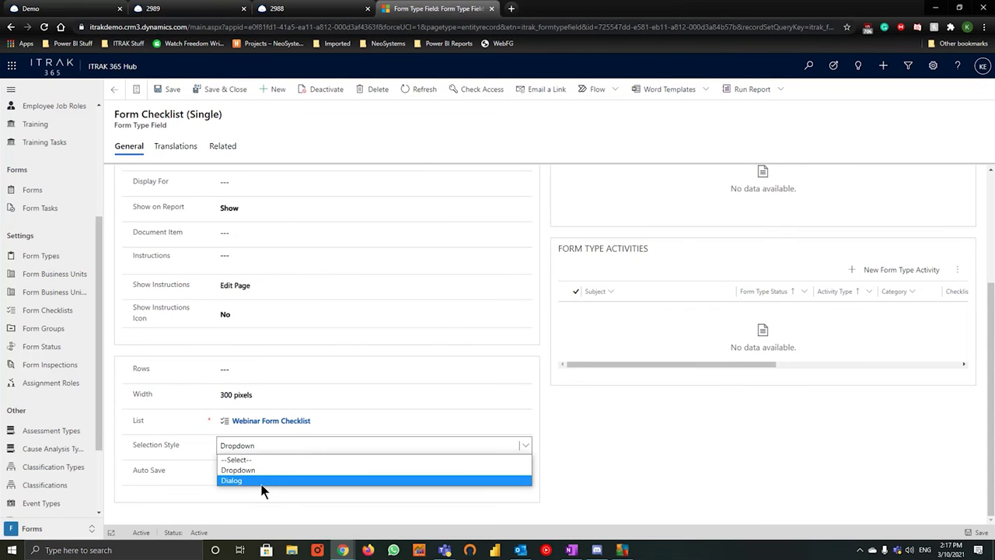
pyautogui.click(266, 478)
pyautogui.click(280, 447)
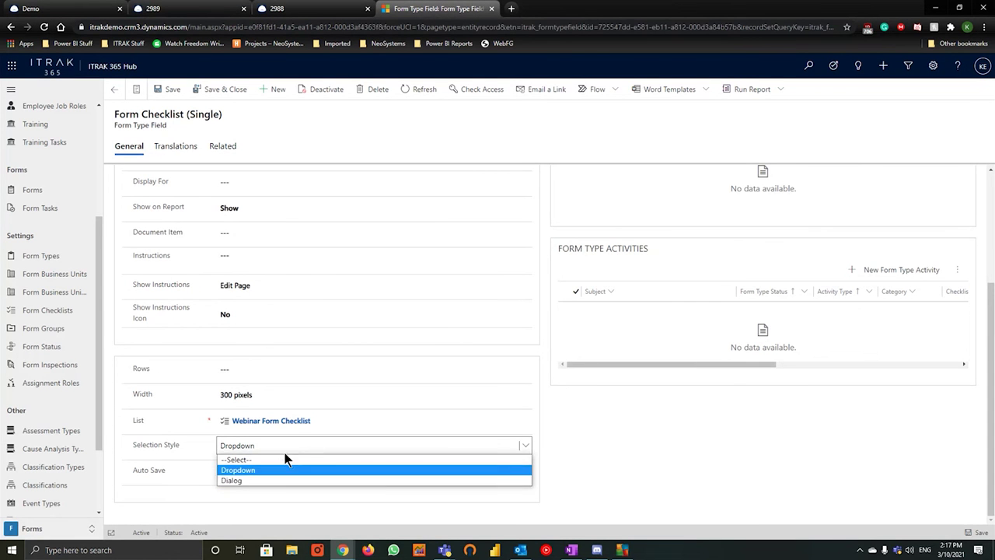
pyautogui.click(273, 476)
pyautogui.click(167, 88)
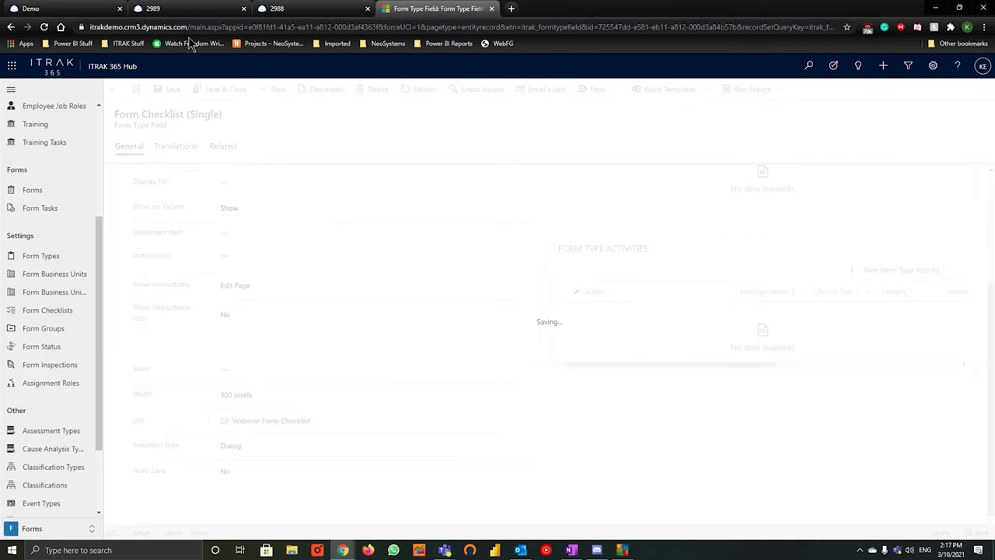
# - Switch to form 2989, reload it with the saved field settings, and go to its Form Checklists section
pyautogui.click(197, 11)
pyautogui.scroll(-5, 325, 312)
pyautogui.scroll(3, 179, 272)
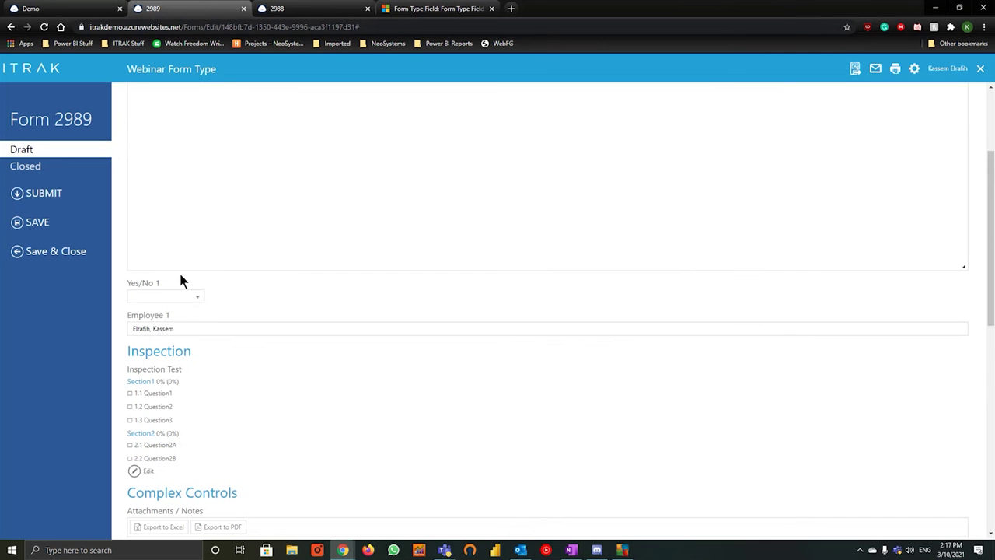
pyautogui.click(180, 296)
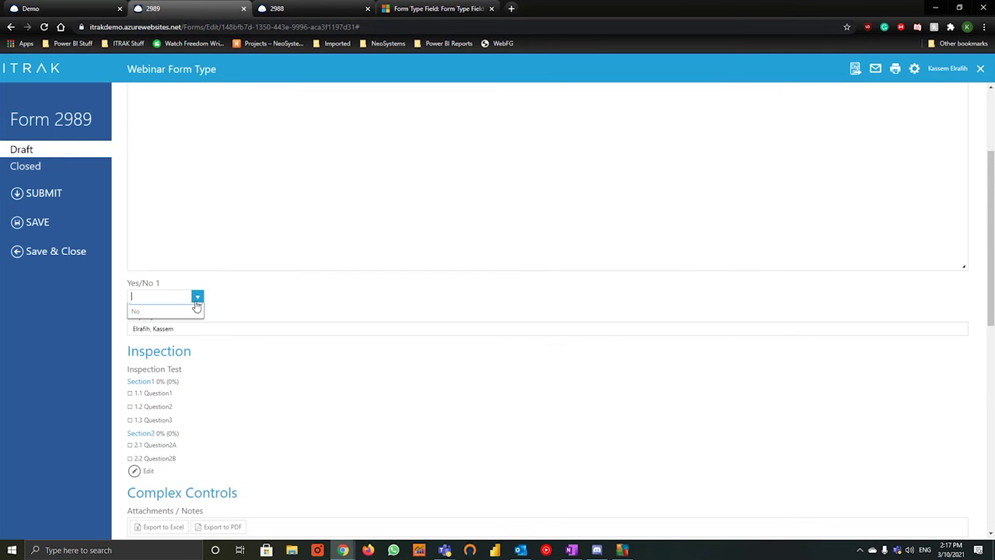
pyautogui.click(44, 26)
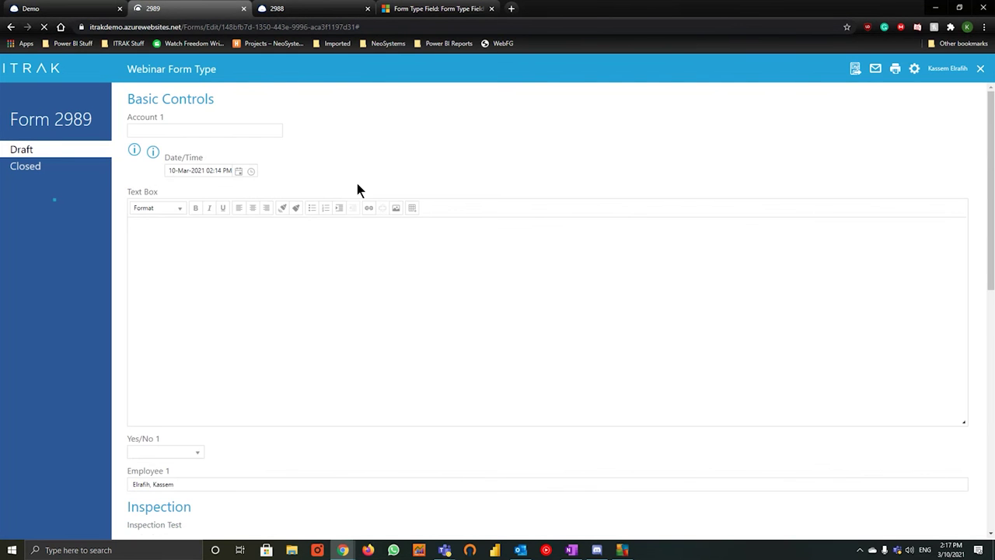
pyautogui.scroll(-8, 382, 201)
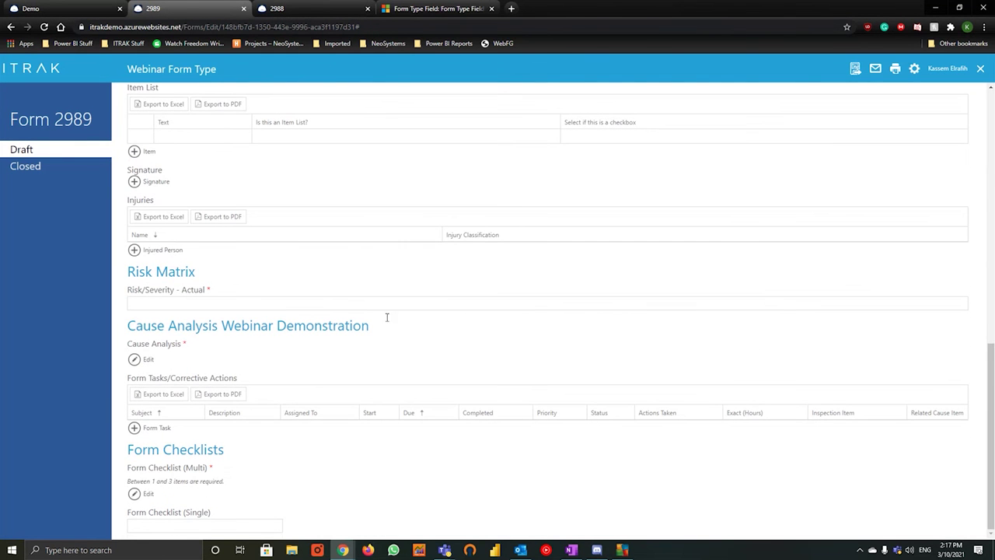
pyautogui.click(45, 26)
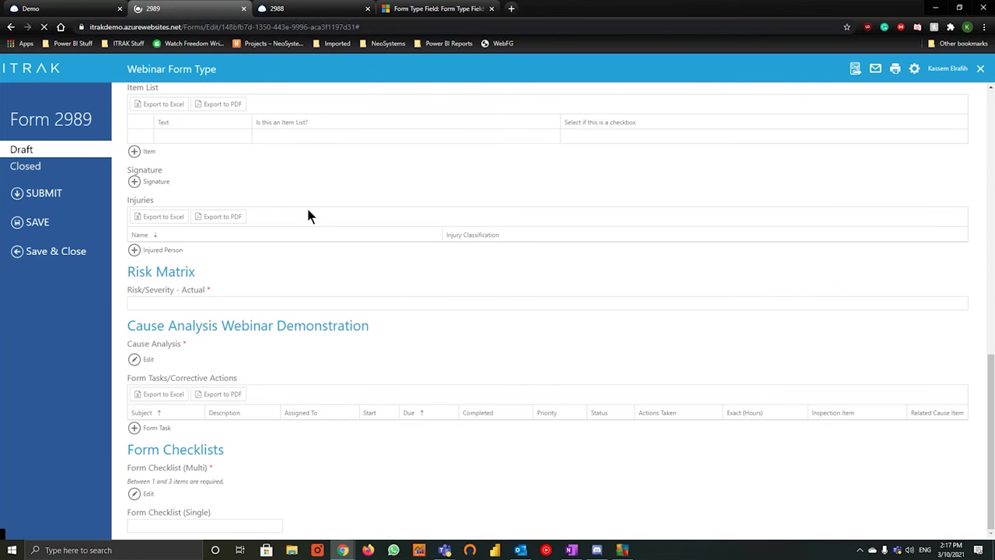
pyautogui.scroll(-4, 284, 187)
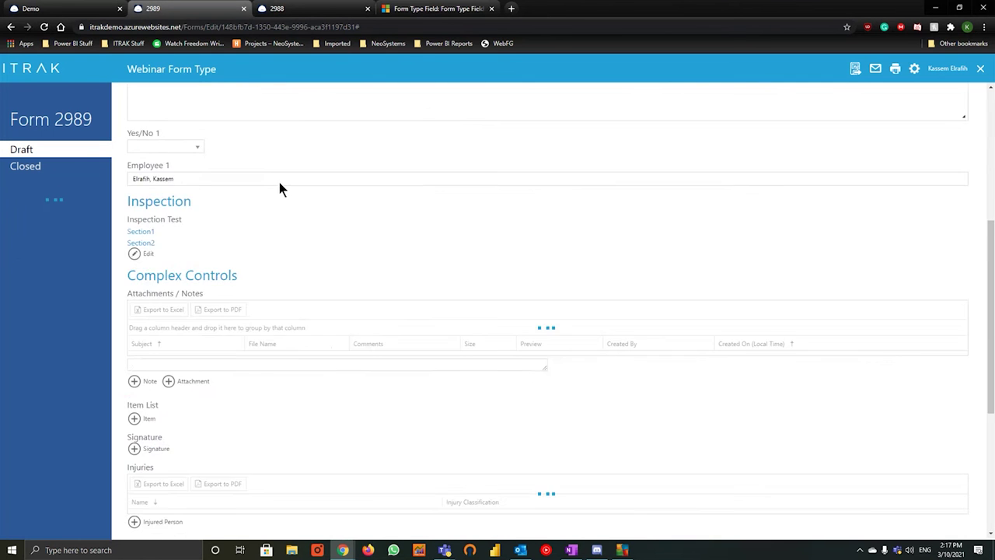
pyautogui.scroll(-5, 280, 185)
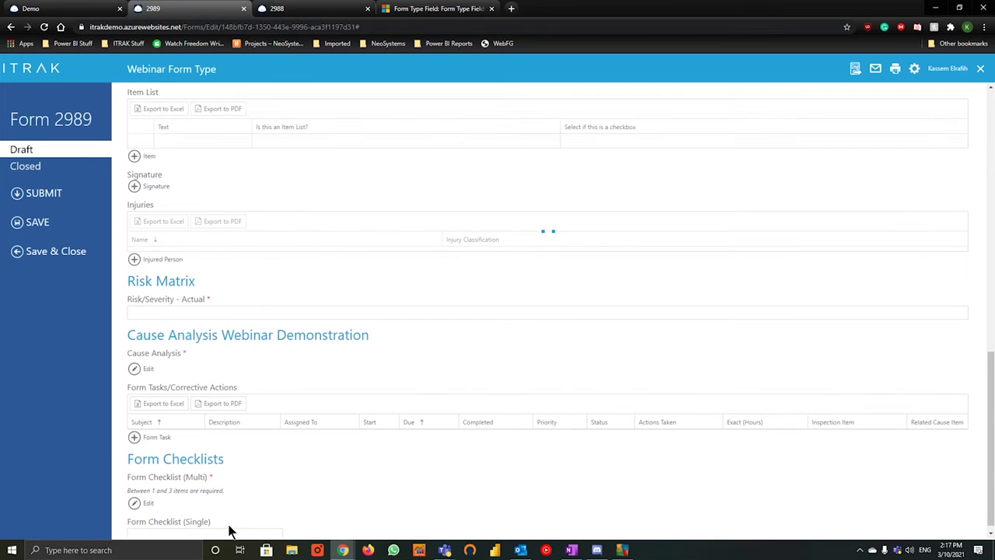
# - Select No in Group 1 for Form Checklist (Single) with the comment "test"
pyautogui.click(229, 532)
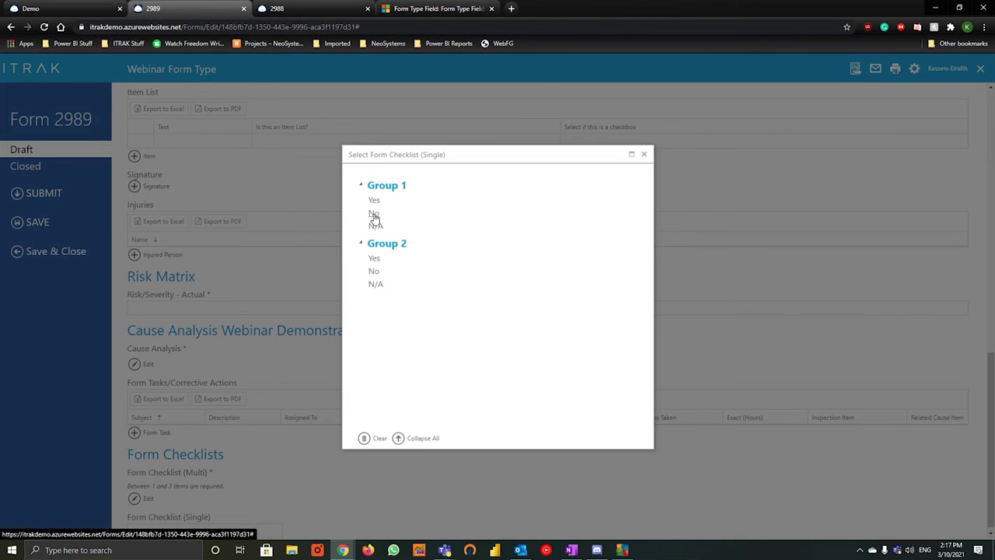
pyautogui.click(374, 215)
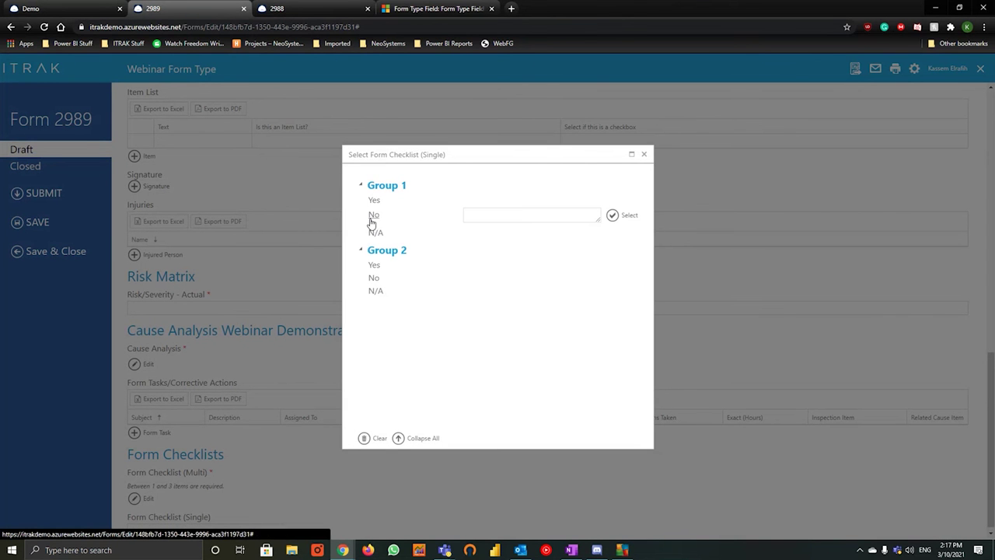
pyautogui.click(521, 217)
pyautogui.write('test')
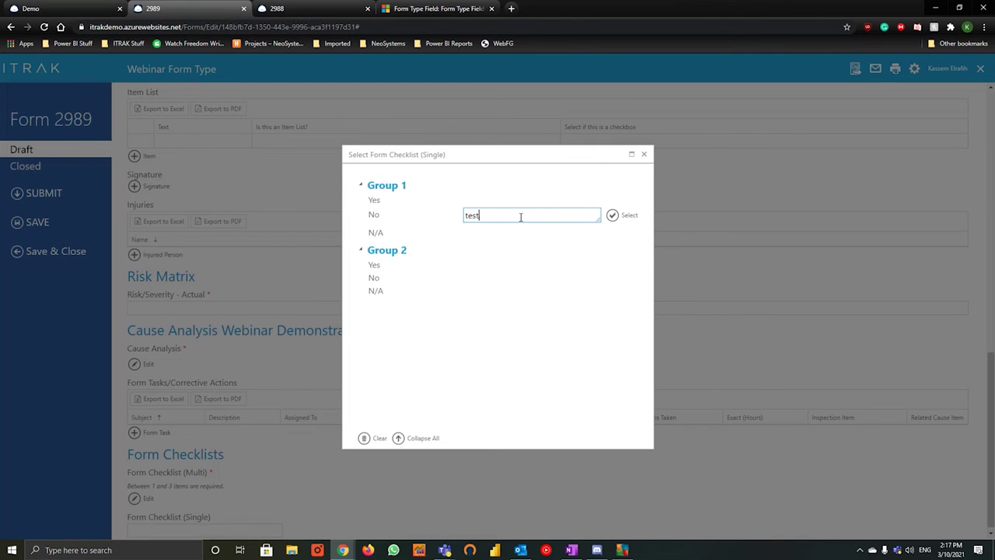
pyautogui.click(387, 373)
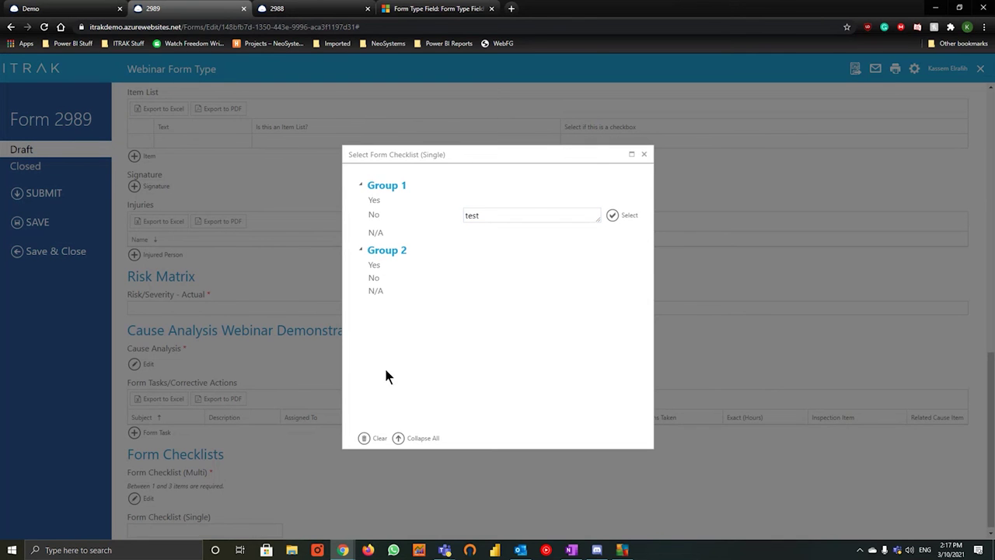
pyautogui.click(613, 216)
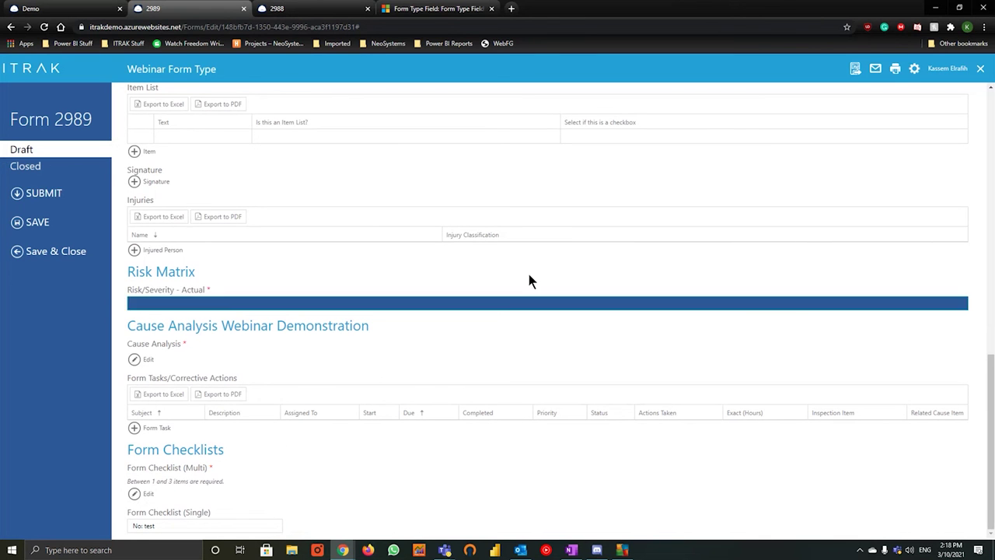
# - In ITRAK 365 Hub, start a new field in the Form Checklists section with the field option User-defined List (calculated)
pyautogui.click(459, 10)
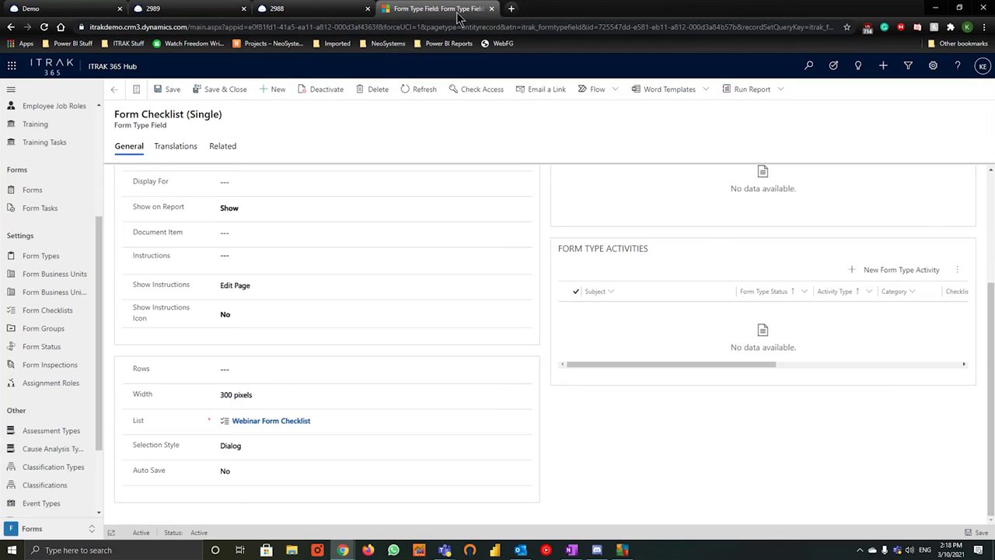
pyautogui.click(114, 91)
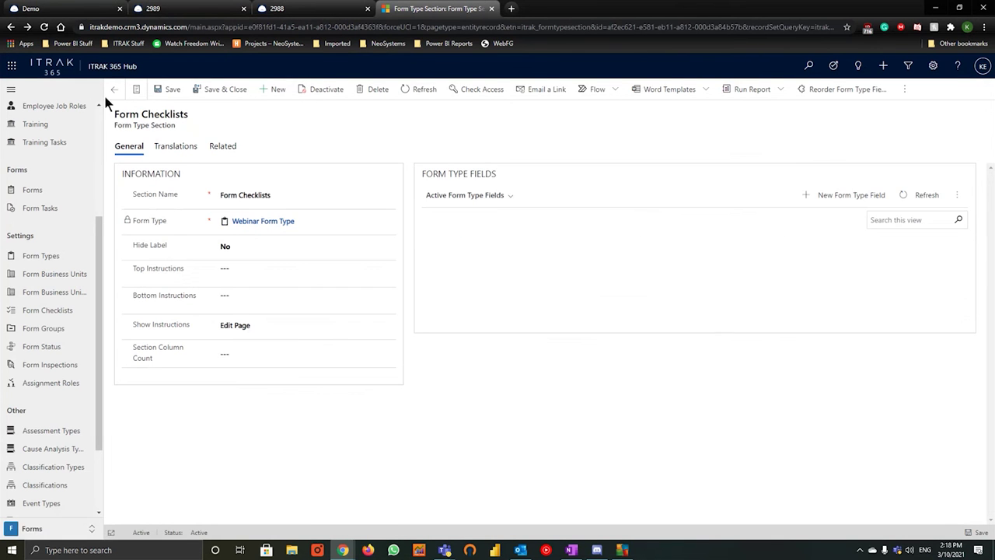
pyautogui.click(814, 196)
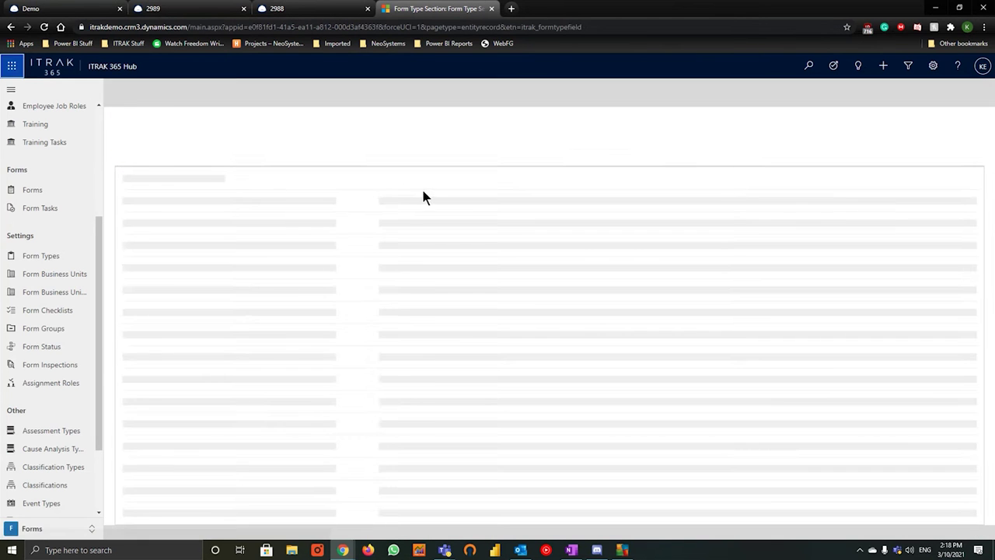
pyautogui.click(322, 185)
pyautogui.scroll(-15, 358, 366)
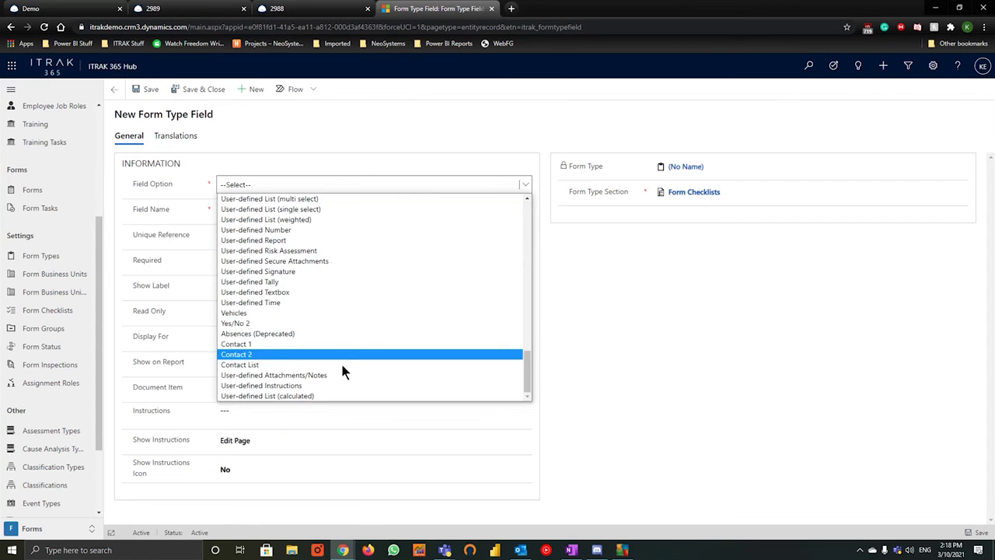
pyautogui.click(305, 394)
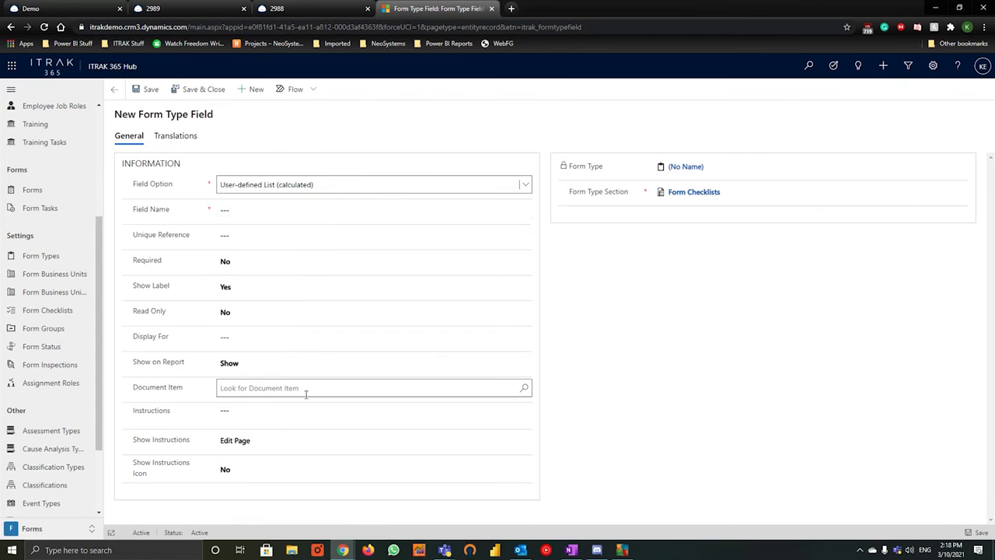
# - Name the new field Form Checklist (Calc) and choose Webinar Form Checklist as its list
pyautogui.click(280, 212)
pyautogui.write('Form Check')
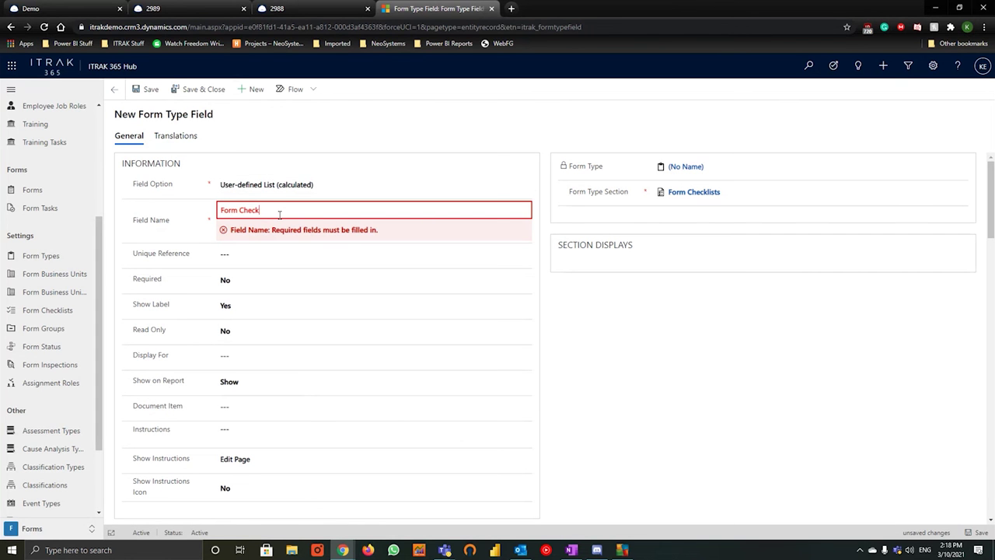
pyautogui.write('list c')
pyautogui.write('Calc')
pyautogui.scroll(-1, 606, 322)
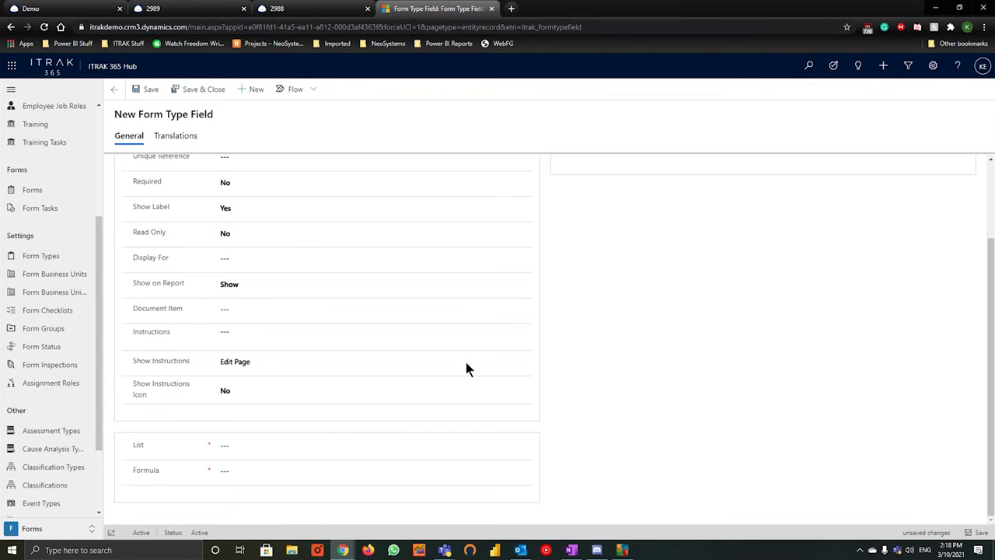
pyautogui.click(287, 445)
pyautogui.click(291, 355)
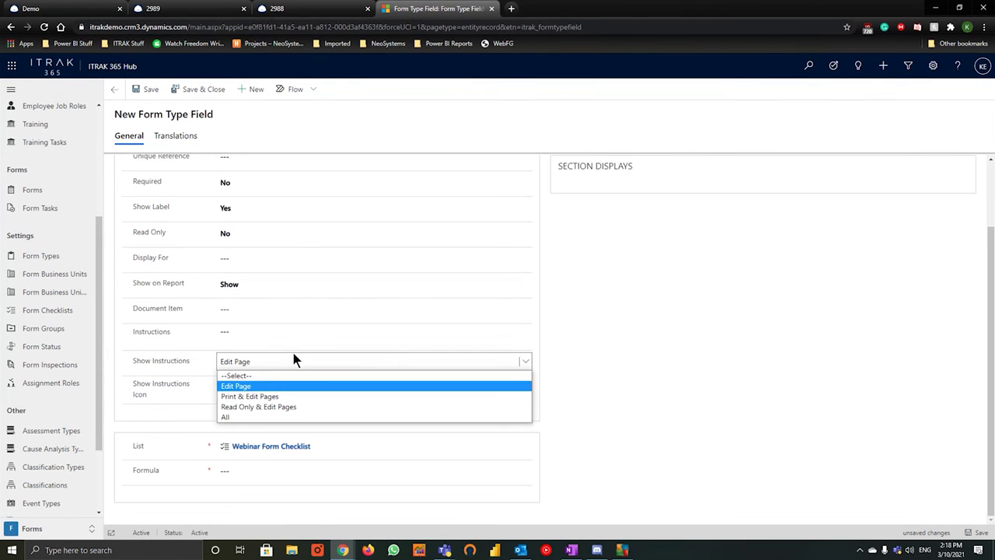
pyautogui.click(319, 469)
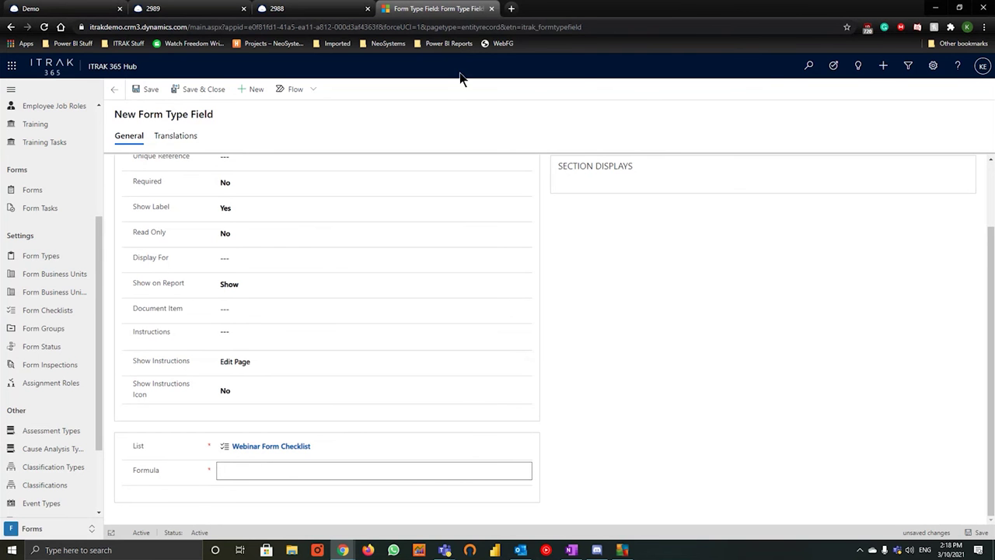
# - Duplicate the new field's browser tab and arrange the original and the duplicate as two side-by-side windows
pyautogui.rightClick(461, 8)
pyautogui.click(501, 63)
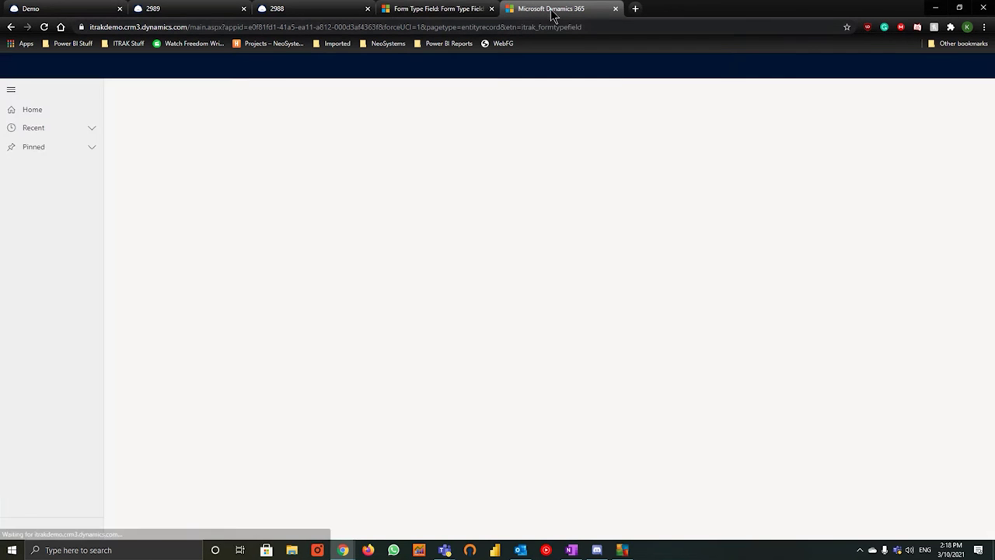
pyautogui.moveTo(552, 15); pyautogui.dragTo(994, 234)
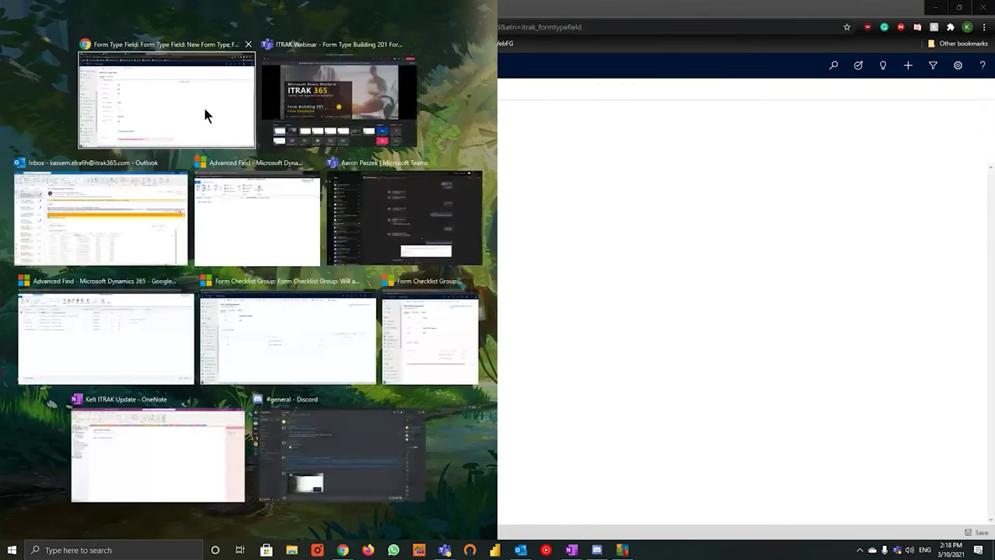
pyautogui.click(204, 115)
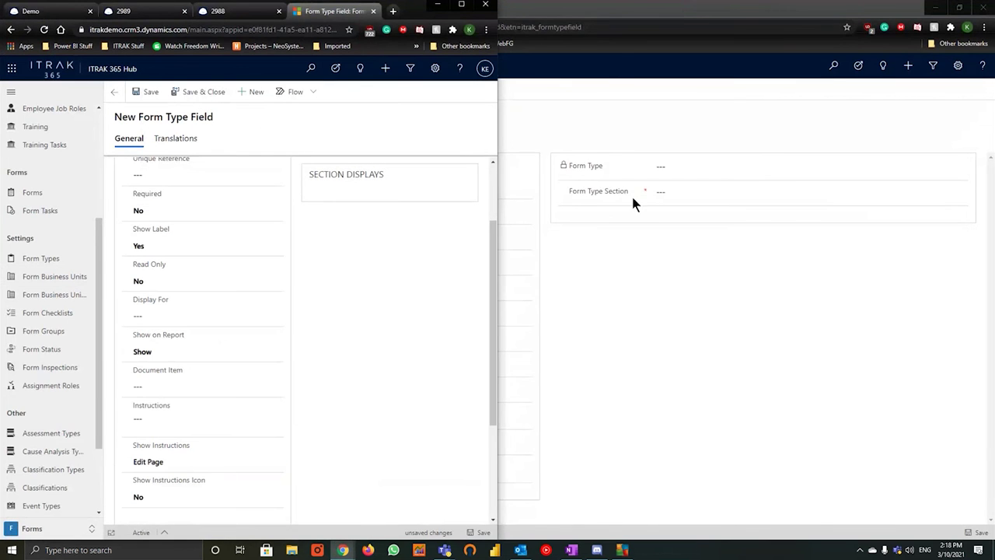
pyautogui.doubleClick(620, 16)
pyautogui.moveTo(620, 15); pyautogui.dragTo(994, 246)
pyautogui.click(119, 109)
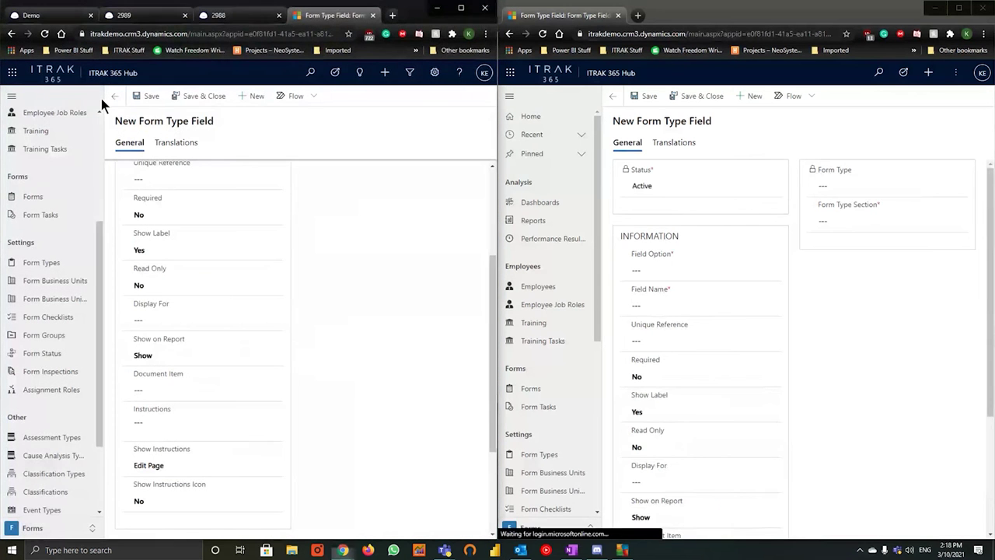
# - In the duplicate window, search the form checklists for "webinar" and open Webinar Form Checklist to view its group codes and item values
pyautogui.scroll(-3, 685, 330)
pyautogui.scroll(-4, 568, 467)
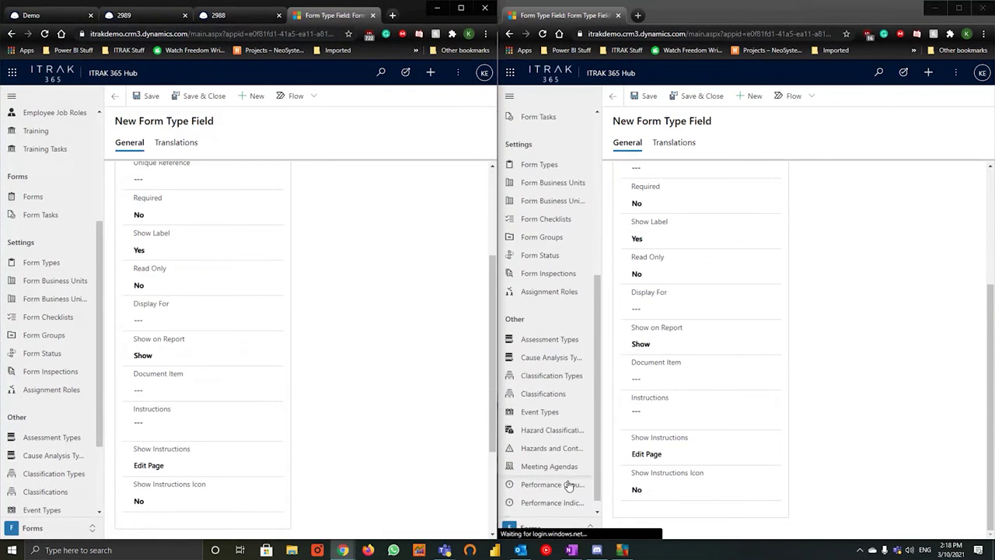
pyautogui.click(536, 309)
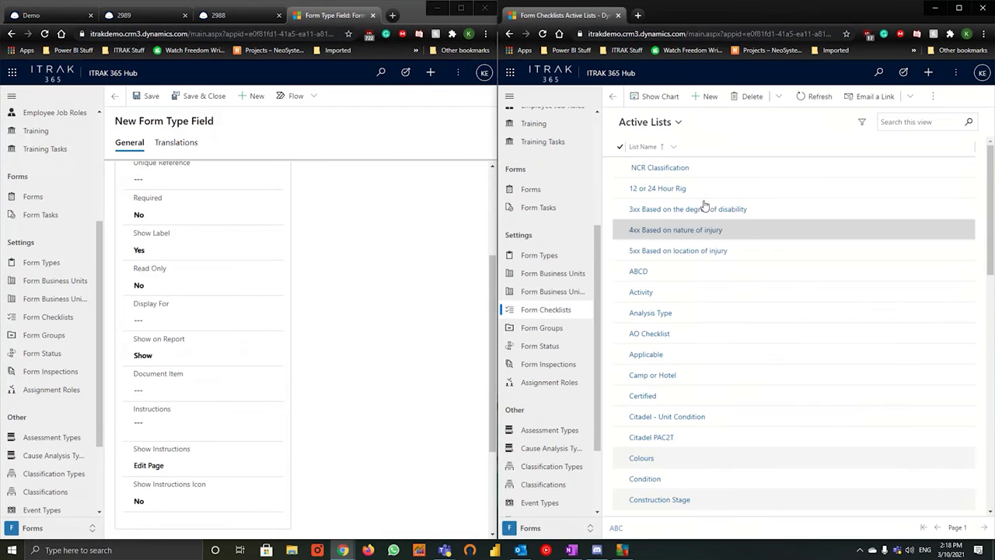
pyautogui.click(902, 122)
pyautogui.write('webinar')
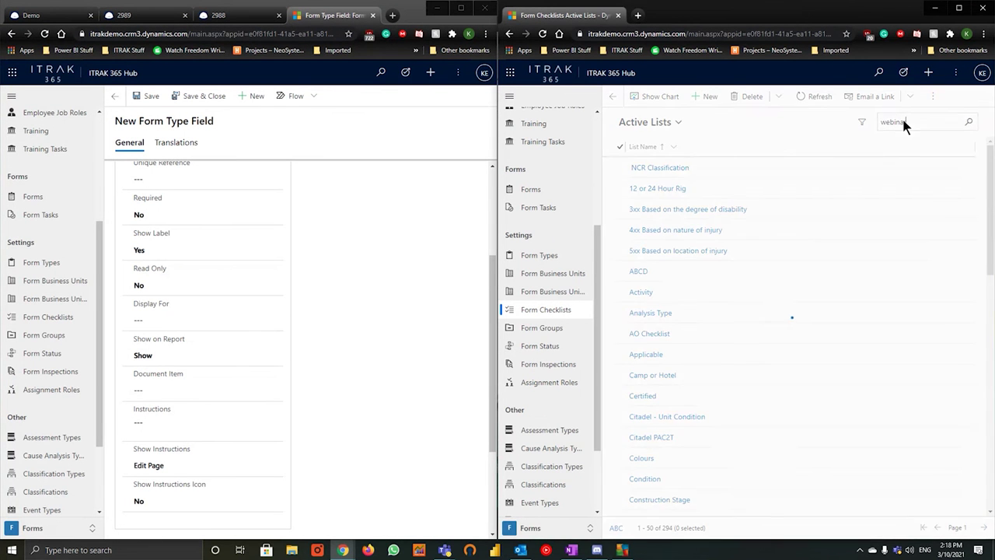
pyautogui.press('Return')
pyautogui.doubleClick(799, 166)
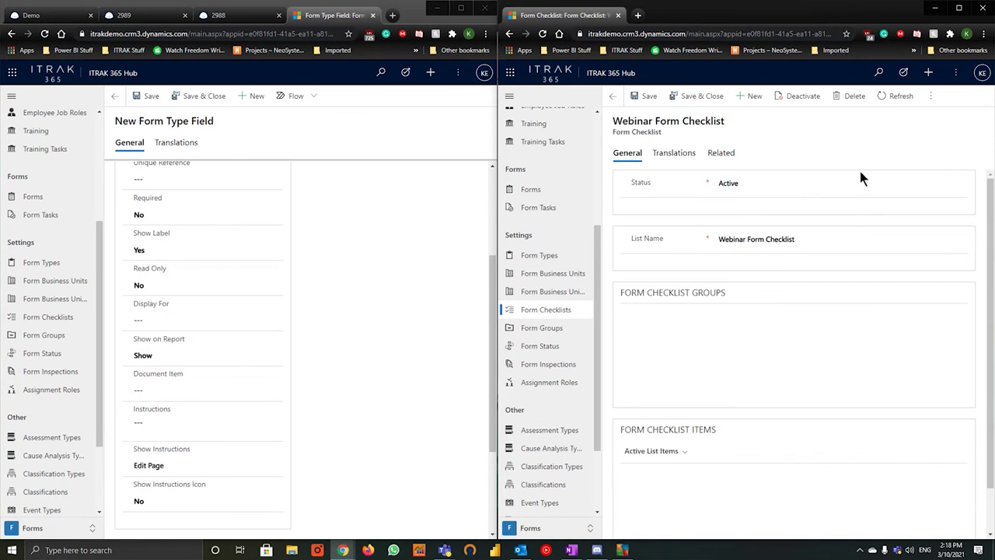
pyautogui.scroll(-1, 796, 297)
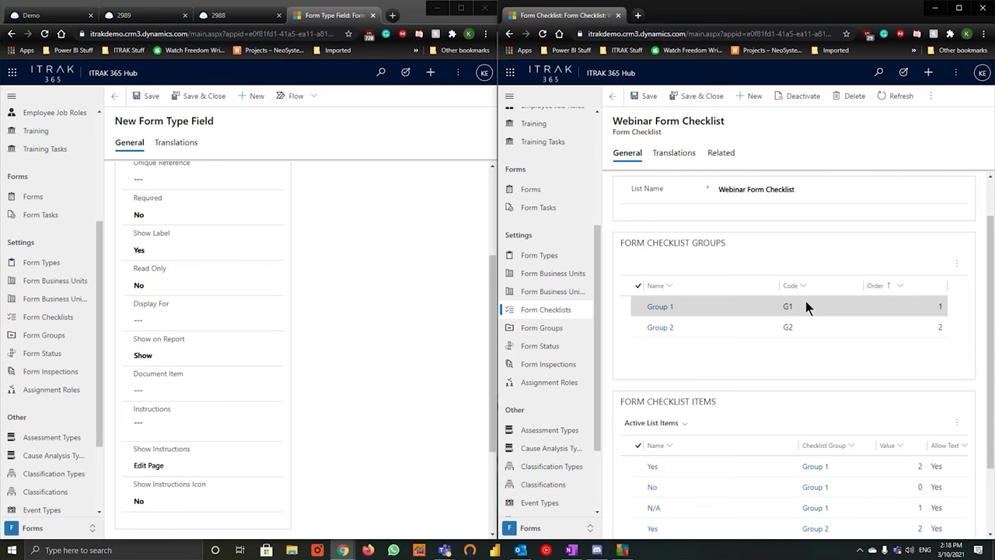
pyautogui.scroll(-1, 778, 365)
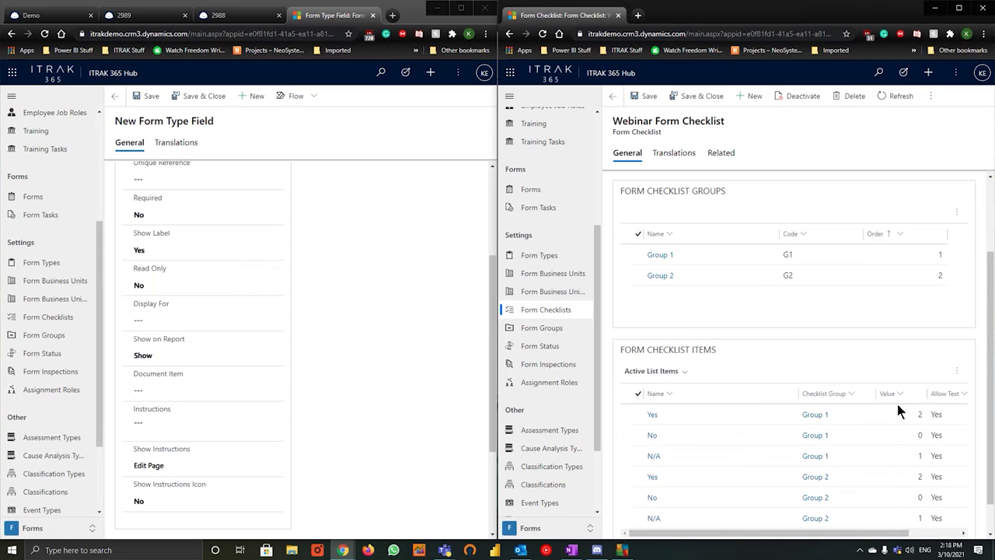
# - Set the Form Checklist (Calc) field's formula to [G1] + [G2] and save the field
pyautogui.scroll(-3, 238, 376)
pyautogui.click(138, 451)
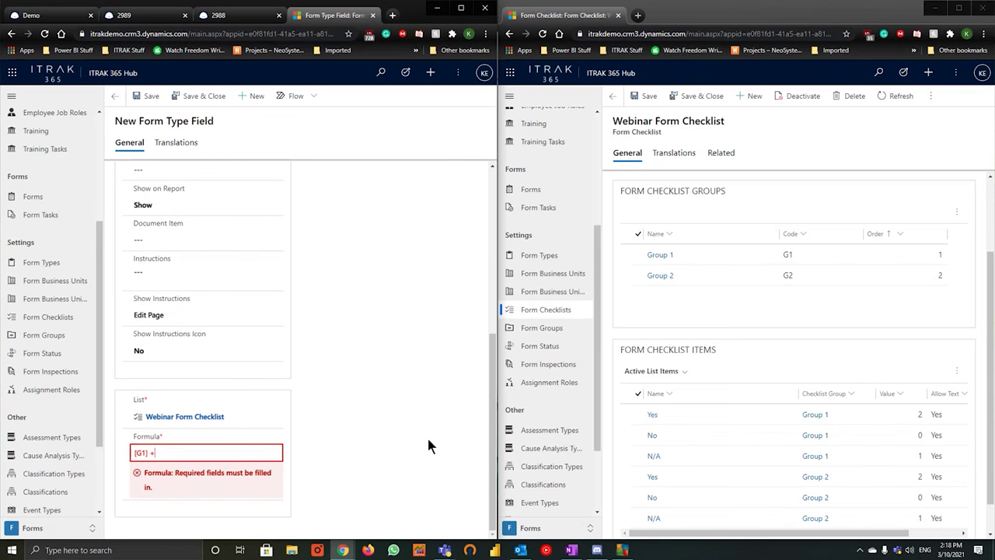
pyautogui.write('[G2')
pyautogui.click(155, 90)
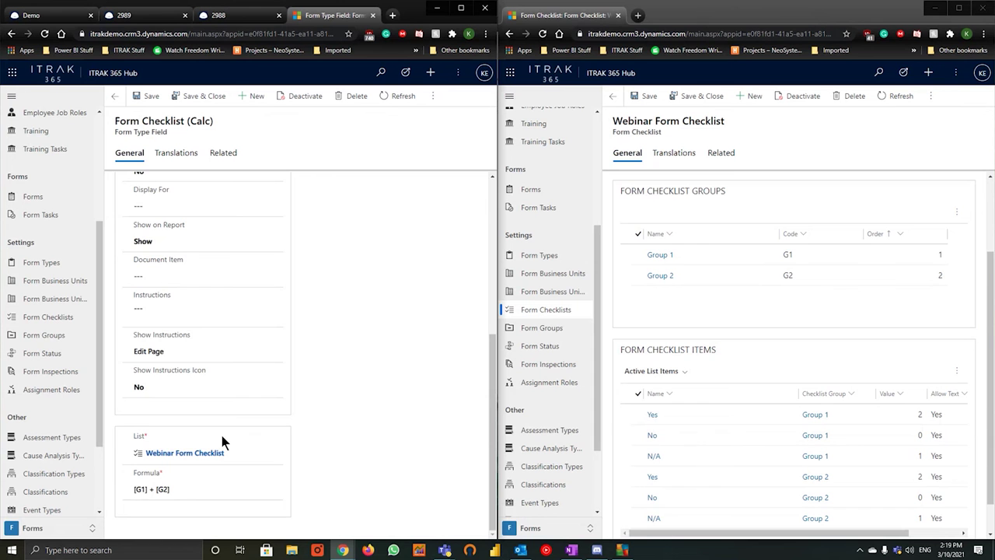
# - Start a new section display for the Form Checklist (Calc) field with a minimum value of 0 and a maximum value of 2
pyautogui.scroll(5, 222, 436)
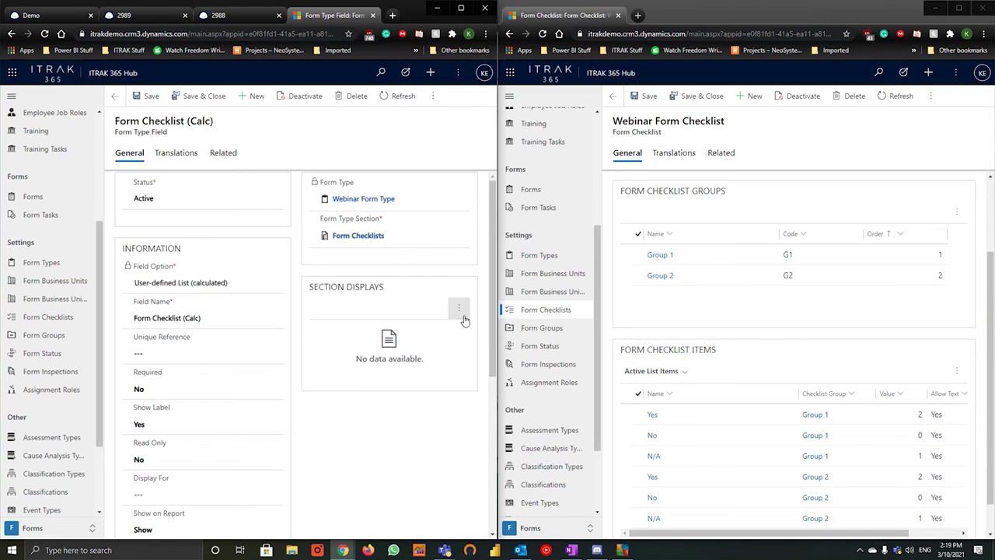
pyautogui.click(459, 308)
pyautogui.click(389, 335)
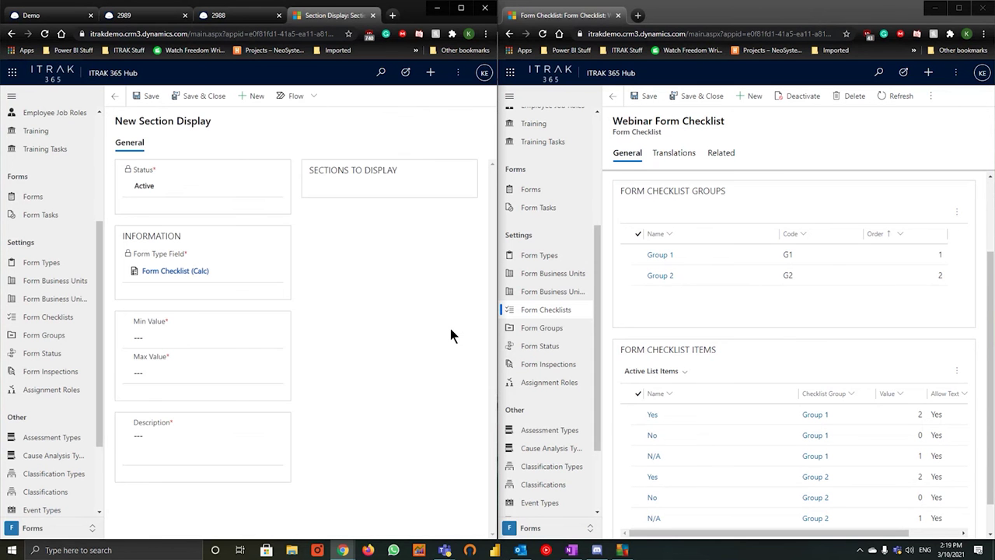
pyautogui.click(217, 374)
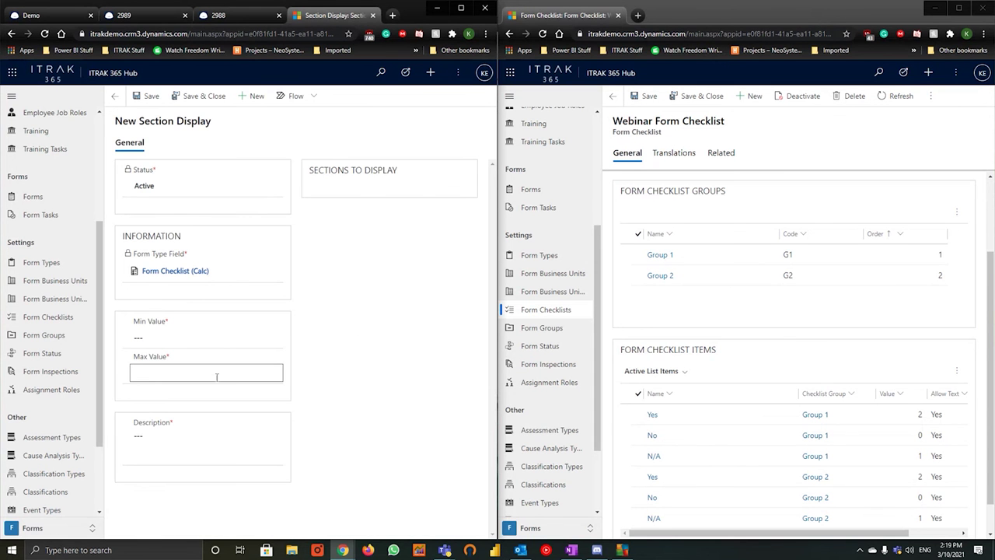
pyautogui.click(185, 337)
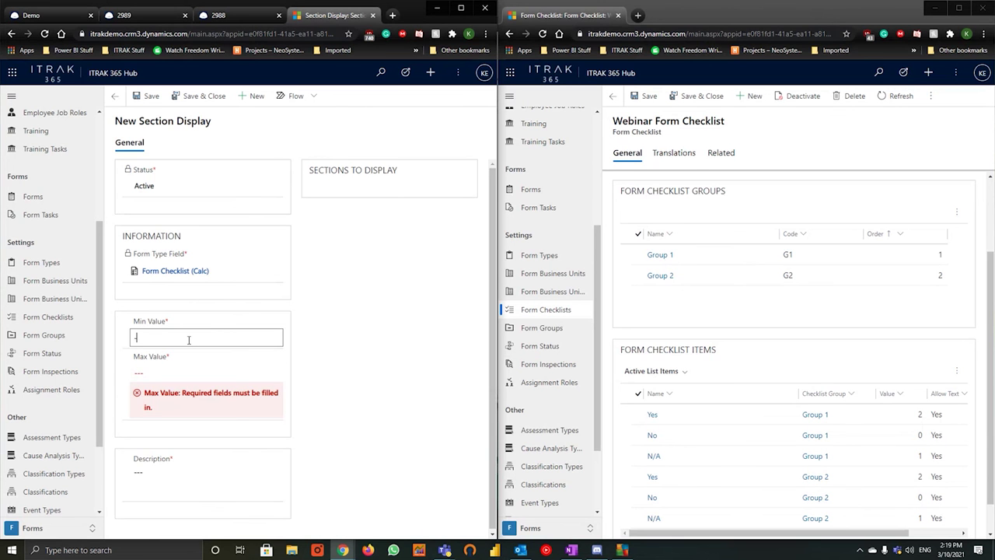
pyautogui.write('0')
pyautogui.click(203, 358)
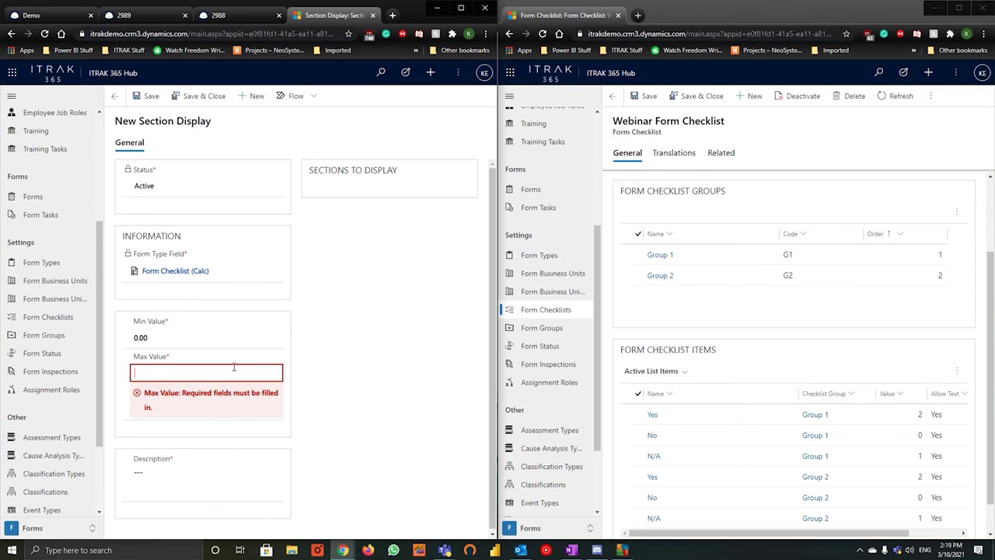
pyautogui.write('2')
pyautogui.click(357, 372)
# - Enter the description "show this section display" and leave the new section display, discarding its changes
pyautogui.click(206, 437)
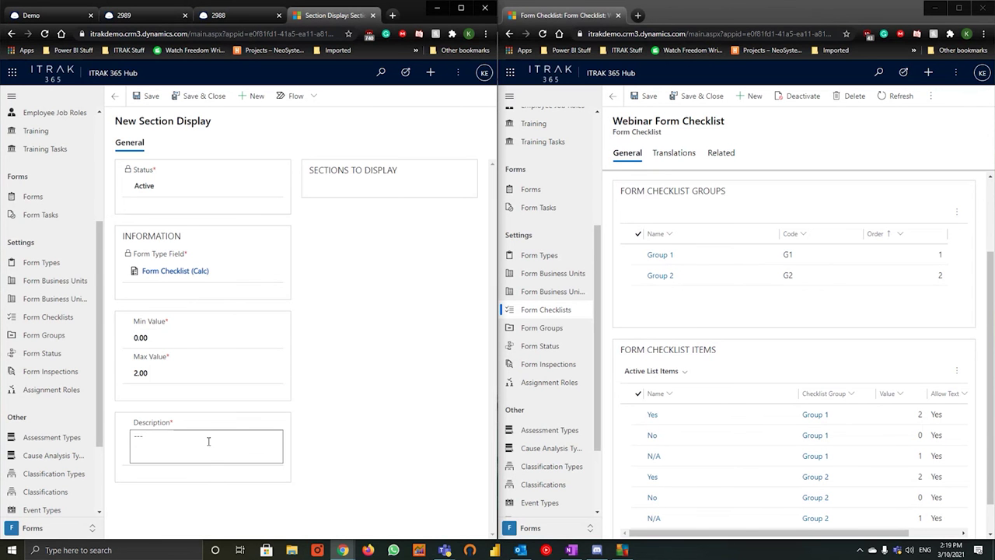
pyautogui.write('show this section display')
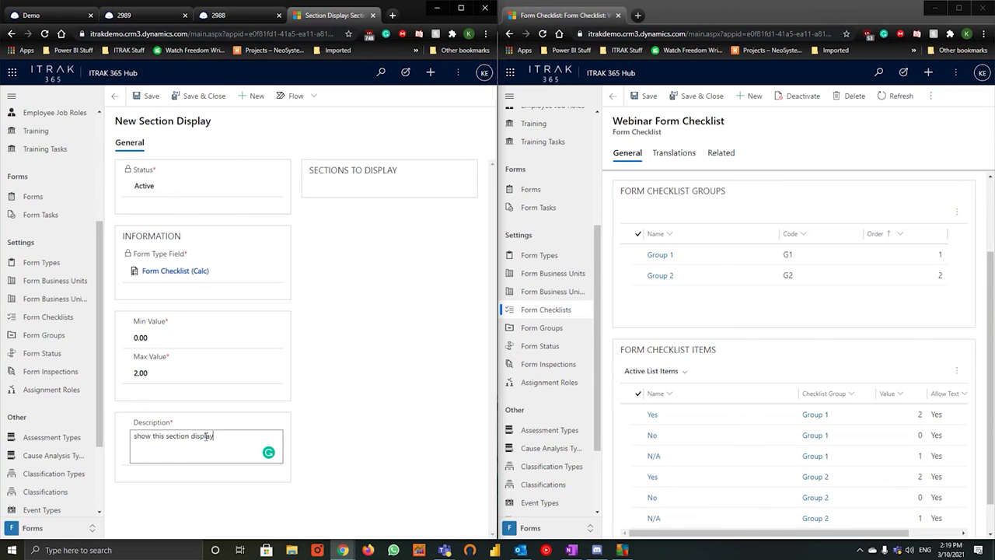
pyautogui.click(114, 96)
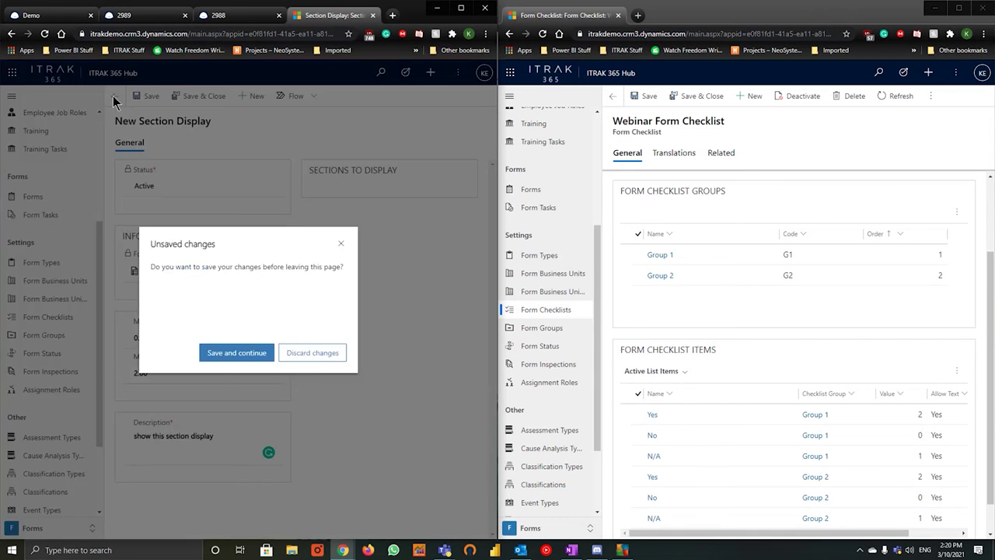
pyautogui.click(282, 351)
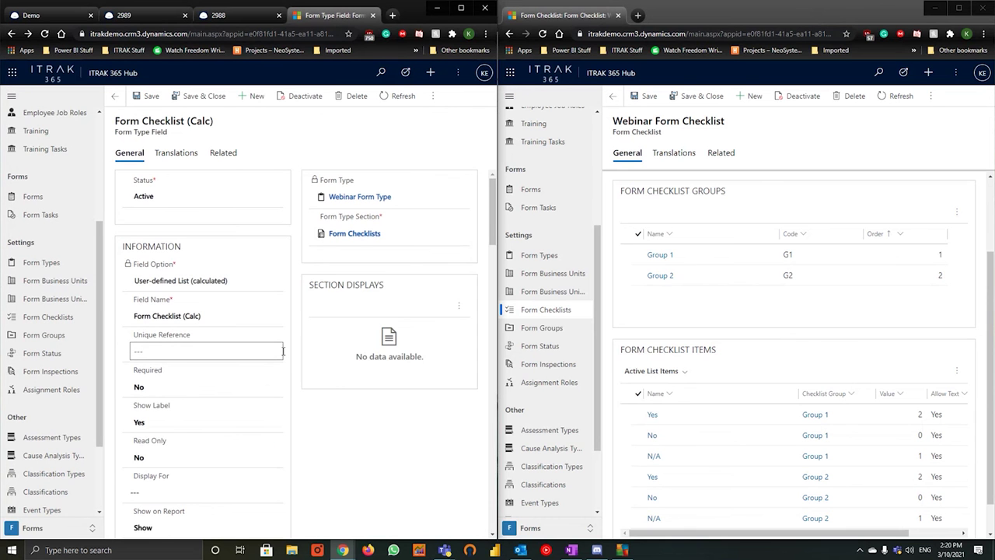
# - Switch to form 2989, reload it to load the calculated checklist field, and maximize the browser window
pyautogui.scroll(-2, 314, 349)
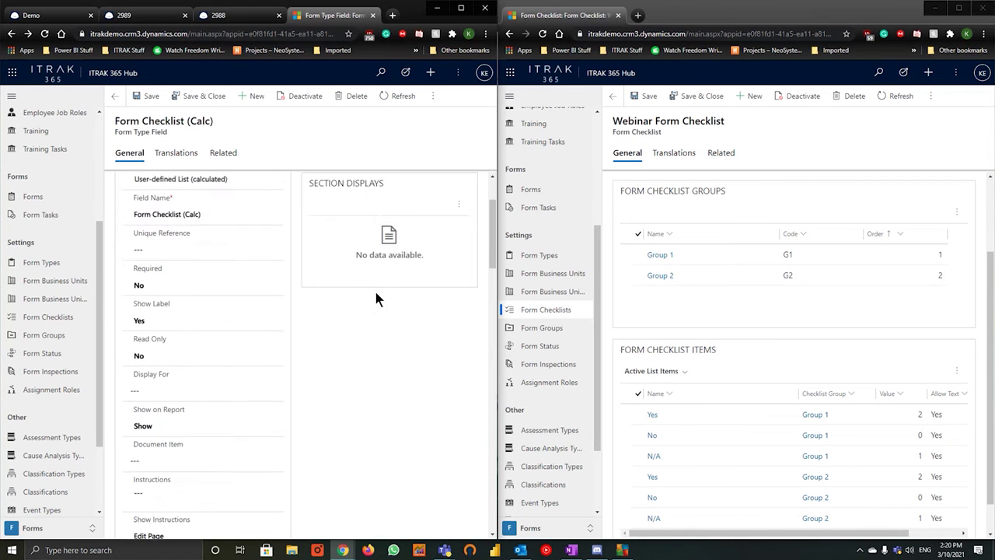
pyautogui.scroll(-3, 376, 299)
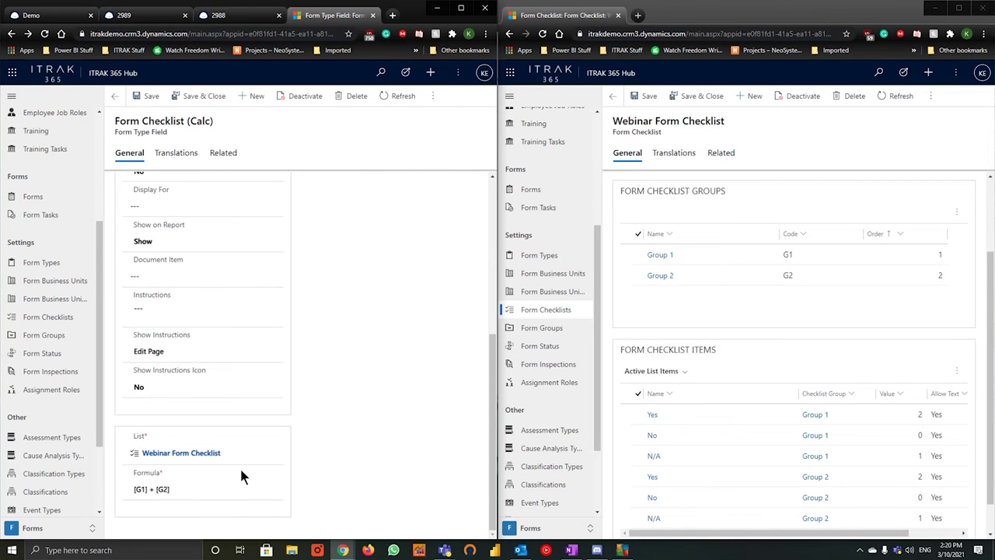
pyautogui.scroll(3, 229, 412)
pyautogui.scroll(2, 214, 202)
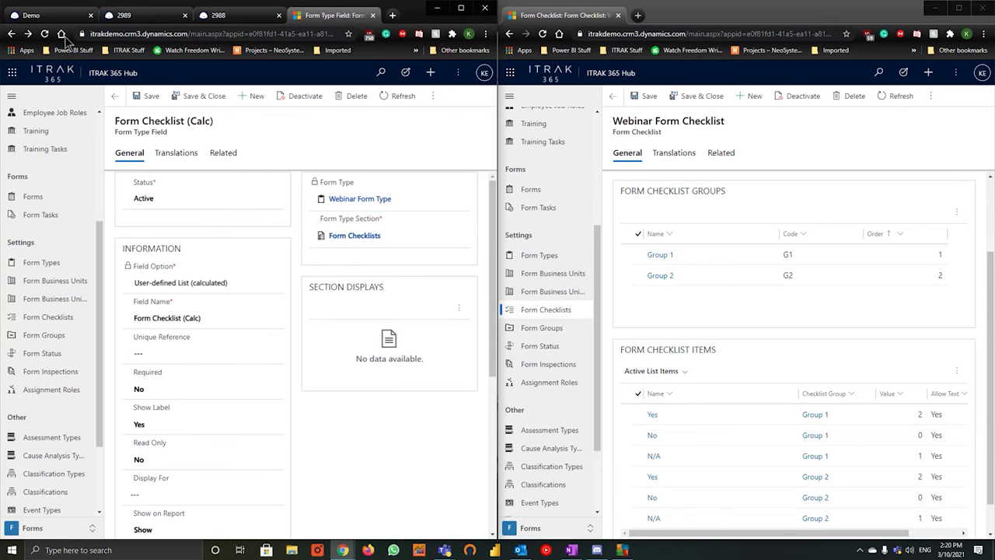
pyautogui.click(147, 15)
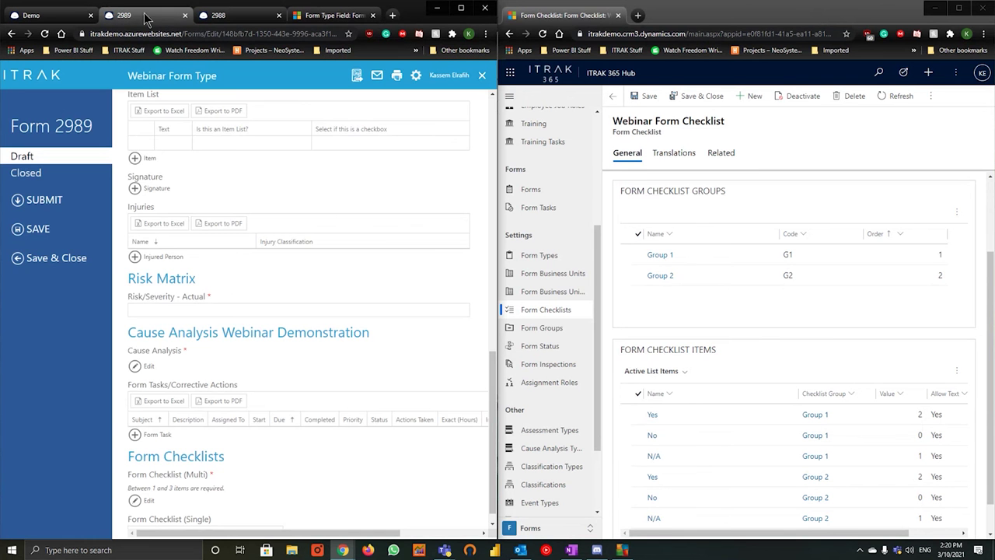
pyautogui.click(45, 34)
pyautogui.moveTo(410, 15); pyautogui.dragTo(556, 4)
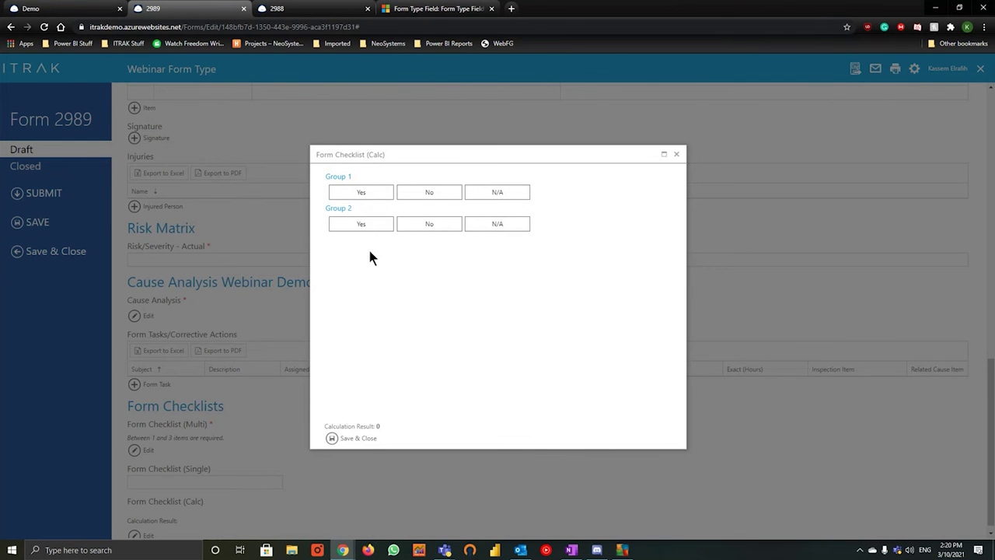
# - Test the Form Checklist (Calc) with Yes for Group 1 and No, followed by N/A, for Group 2, and close it without saving
pyautogui.click(364, 194)
pyautogui.click(448, 227)
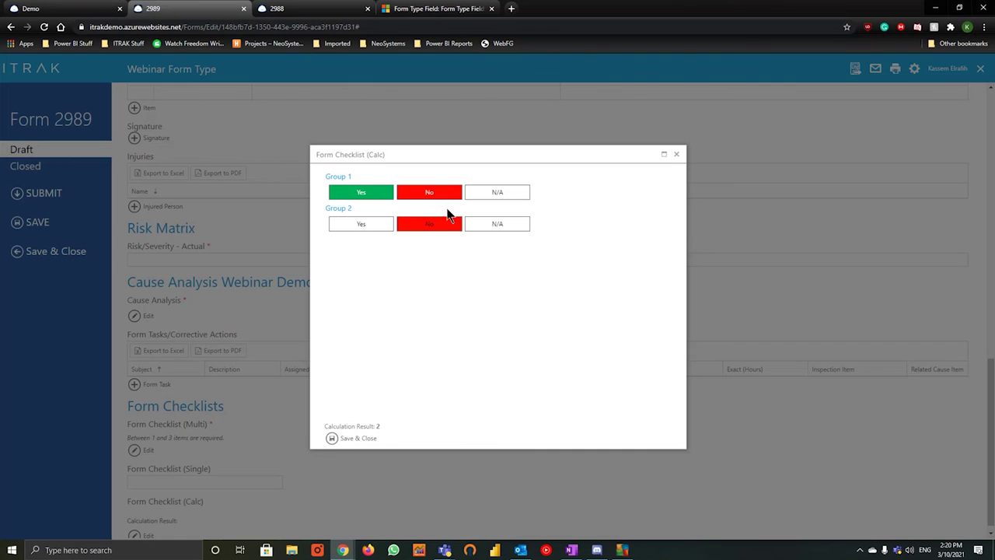
pyautogui.click(503, 229)
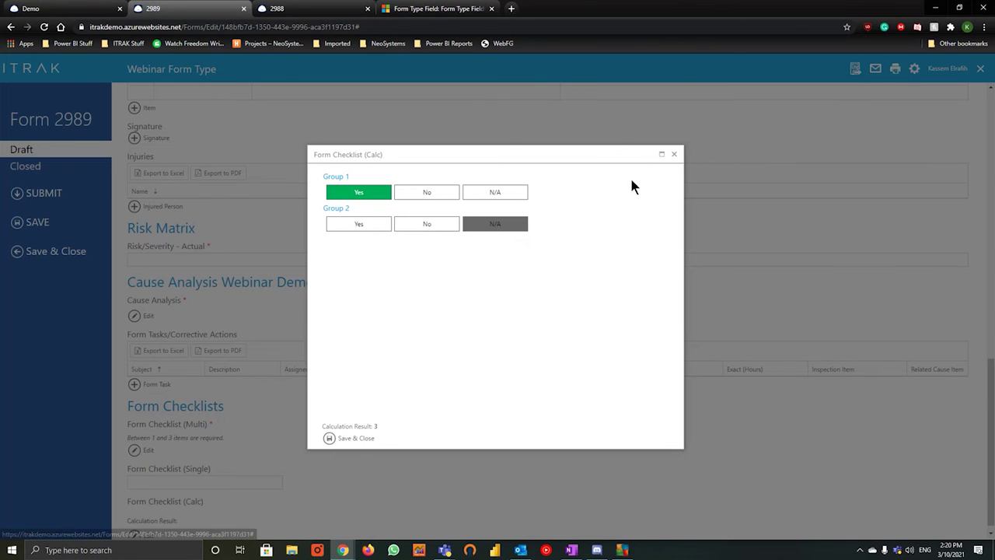
pyautogui.click(674, 155)
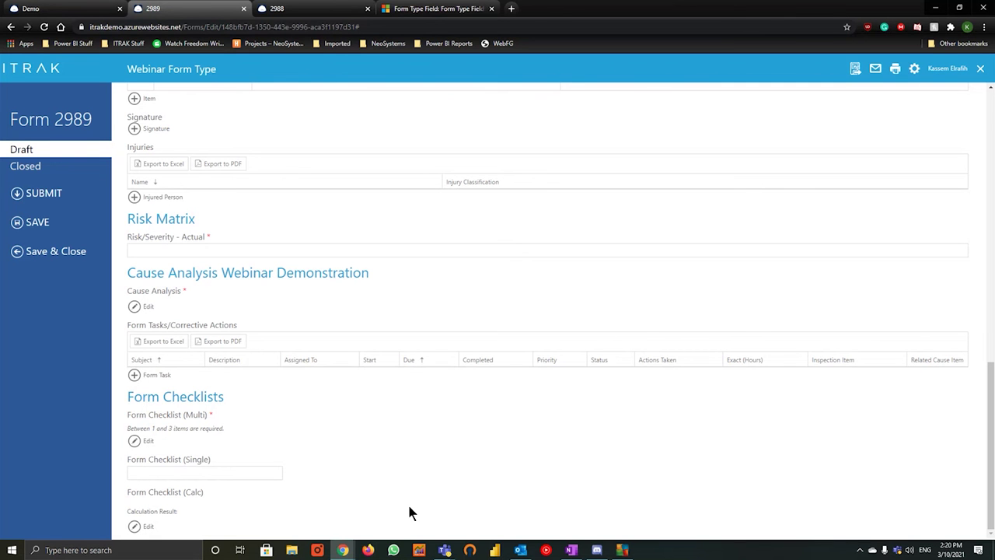
pyautogui.click(424, 8)
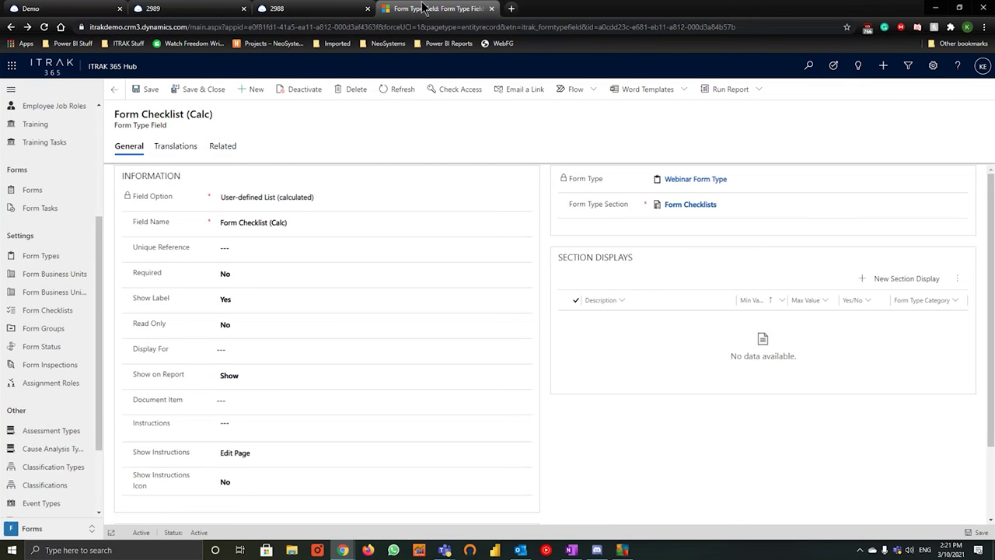
pyautogui.hotkey('alt', 'Tab')
pyautogui.click(555, 327)
# - Open the videos page of the ITRAK 365 - QHSE Dynamics Software YouTube channel in a new browser tab
pyautogui.click(511, 8)
pyautogui.write('y')
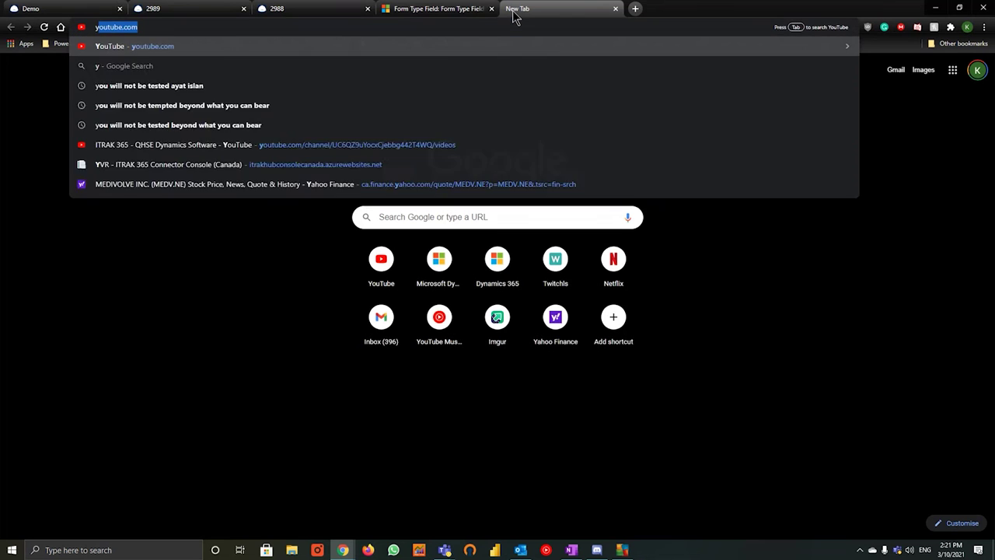
pyautogui.write('outube')
pyautogui.press('Down')
pyautogui.press('Down')
pyautogui.press('Down')
pyautogui.press('Return')
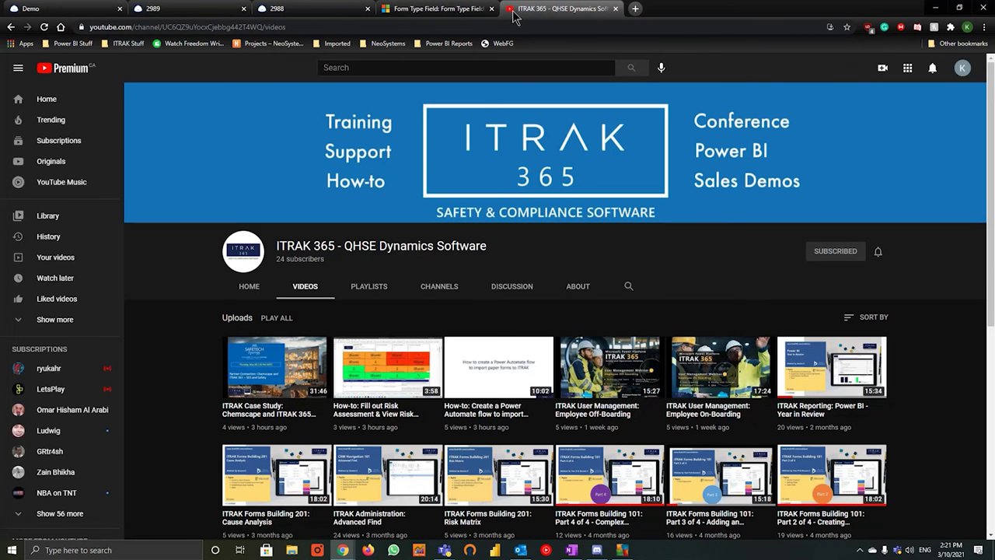
# - Show the channel's playlists and open the full ITRAK Learning playlist
pyautogui.scroll(-1, 438, 256)
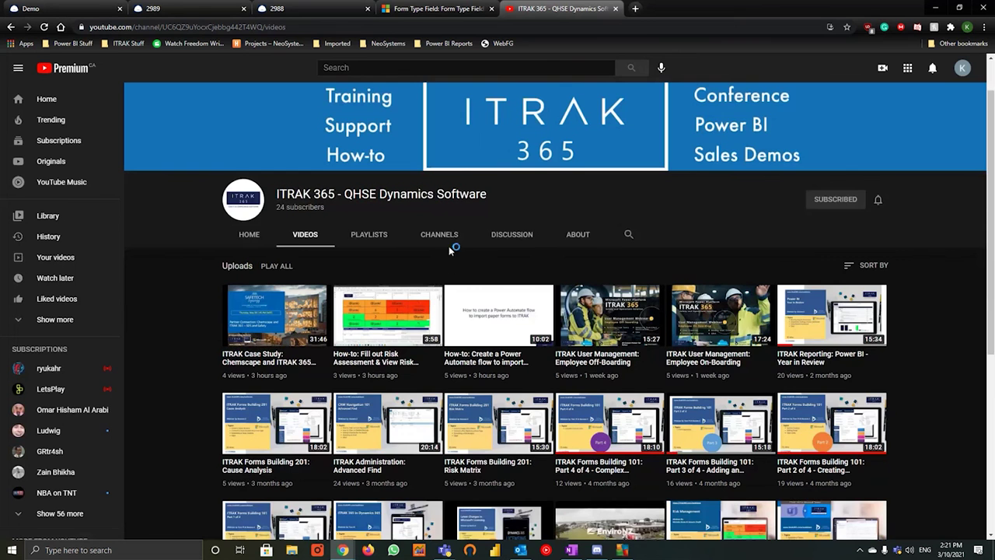
pyautogui.click(385, 233)
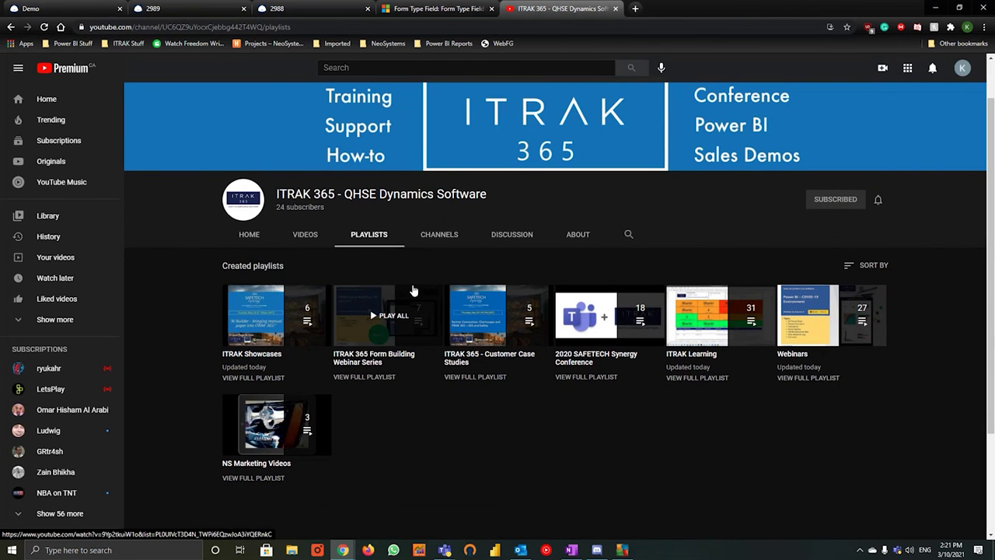
pyautogui.scroll(-1, 490, 411)
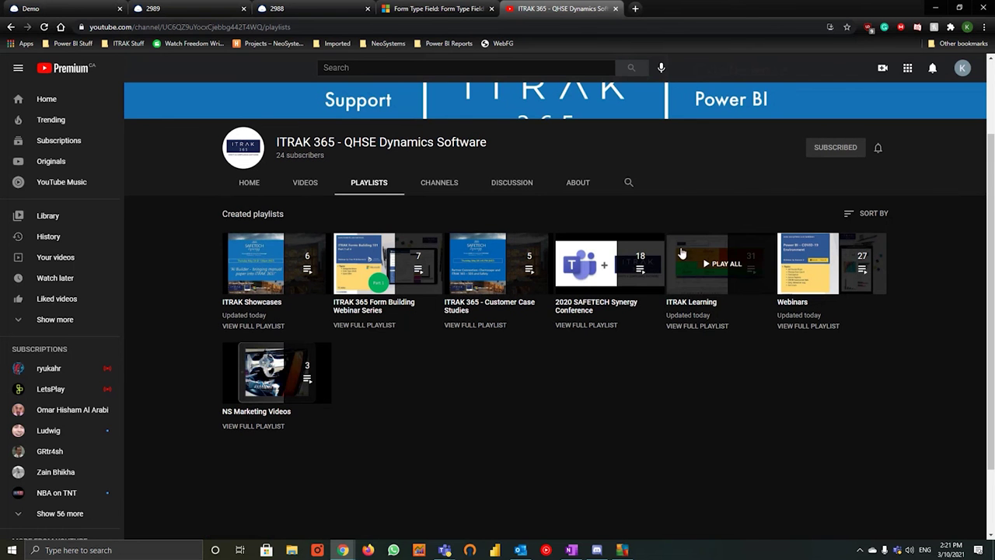
pyautogui.click(697, 326)
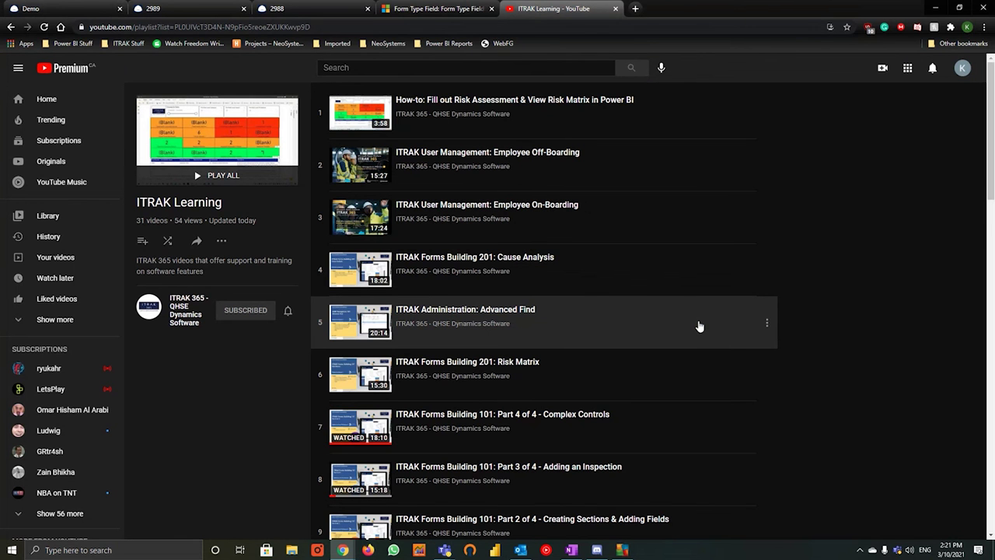
# - Look through the videos in the ITRAK Learning playlist down to its end and return to the channel's playlists
pyautogui.scroll(-4, 669, 323)
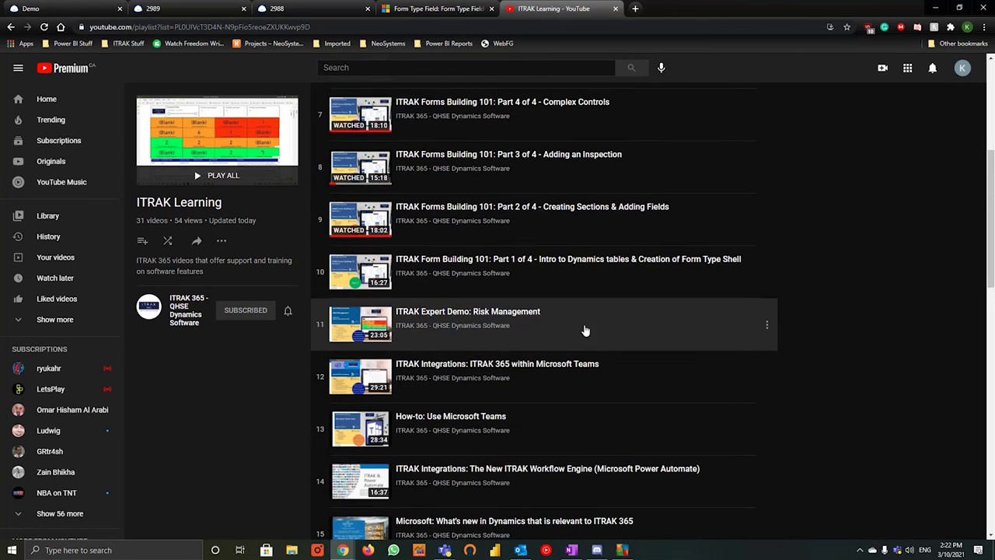
pyautogui.scroll(-1, 585, 331)
pyautogui.scroll(-2, 615, 350)
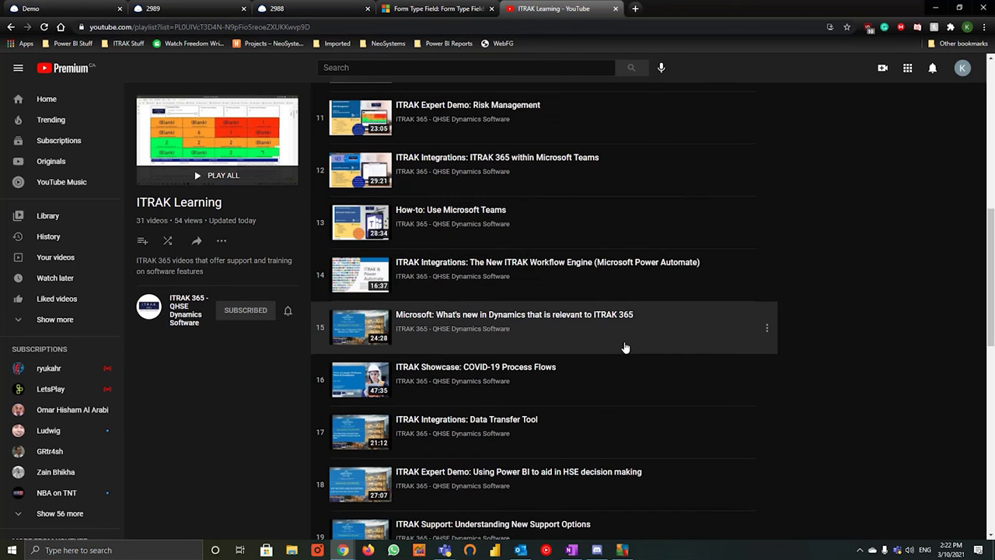
pyautogui.scroll(-2, 625, 348)
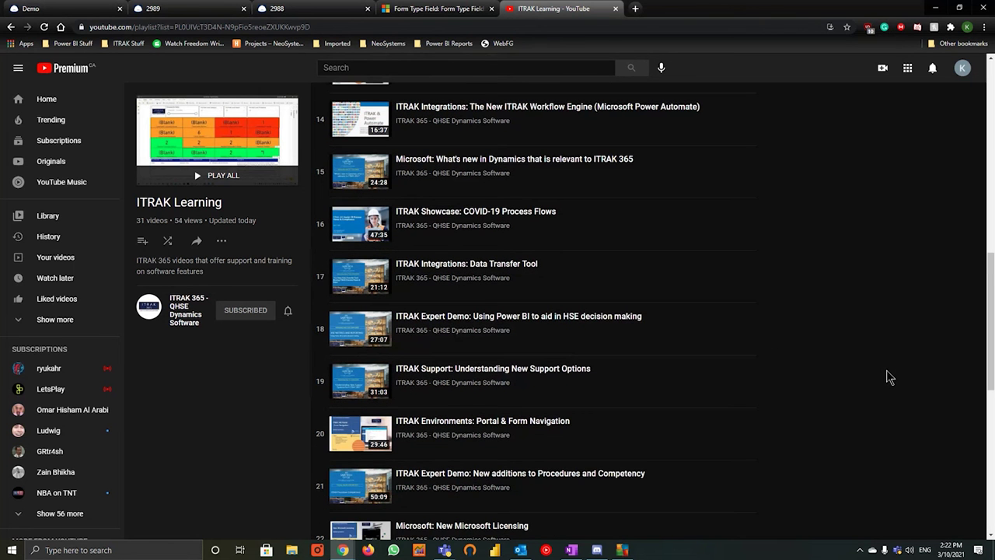
pyautogui.scroll(-3, 809, 354)
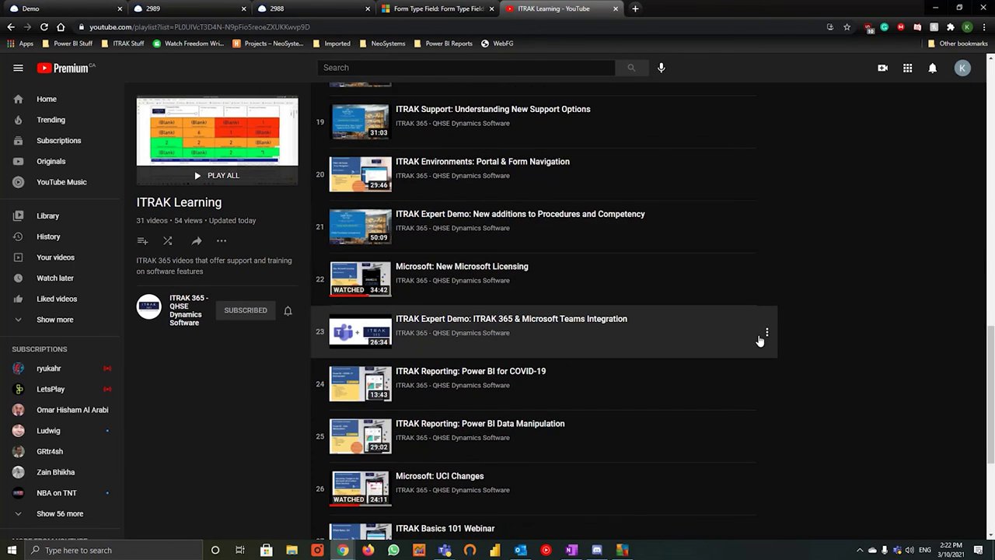
pyautogui.scroll(-2, 760, 340)
pyautogui.scroll(-1, 749, 355)
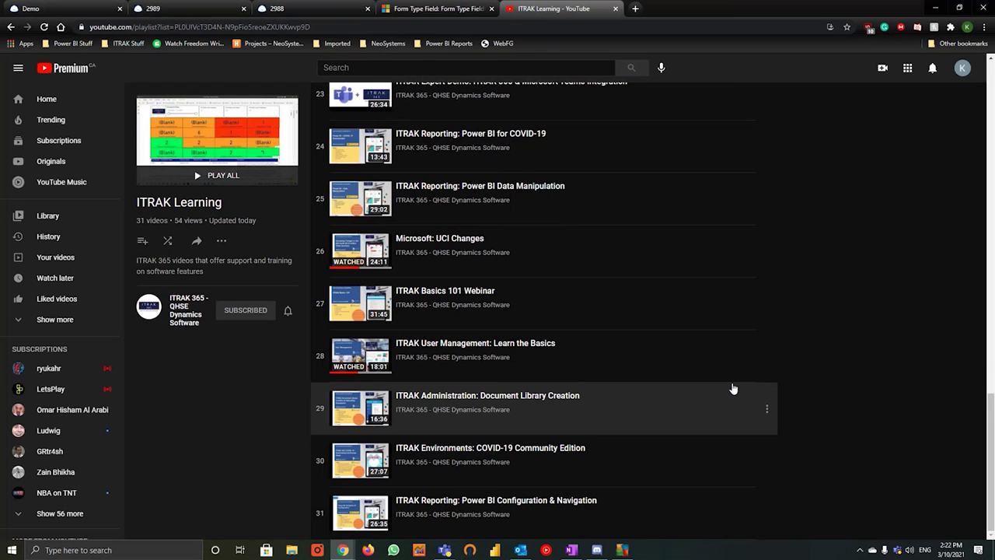
pyautogui.click(11, 27)
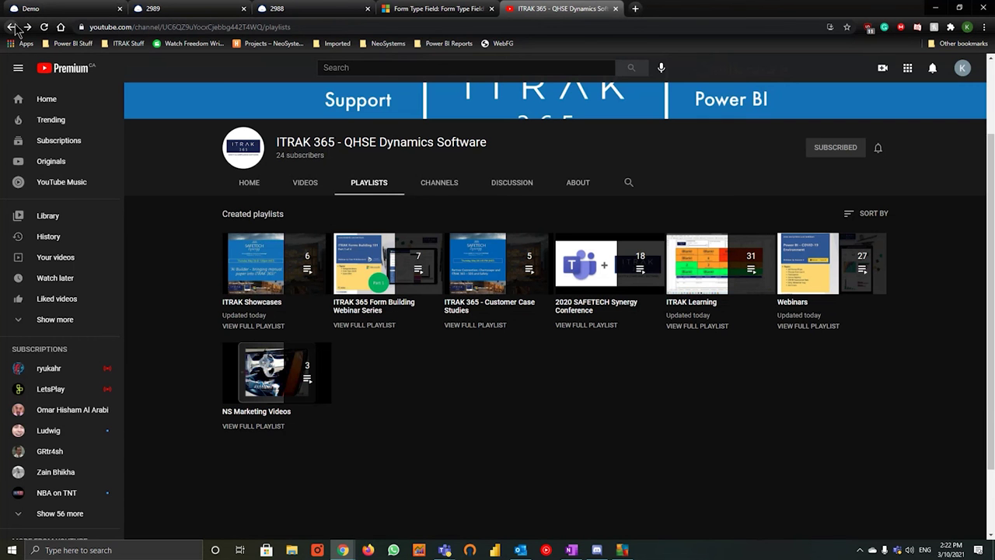